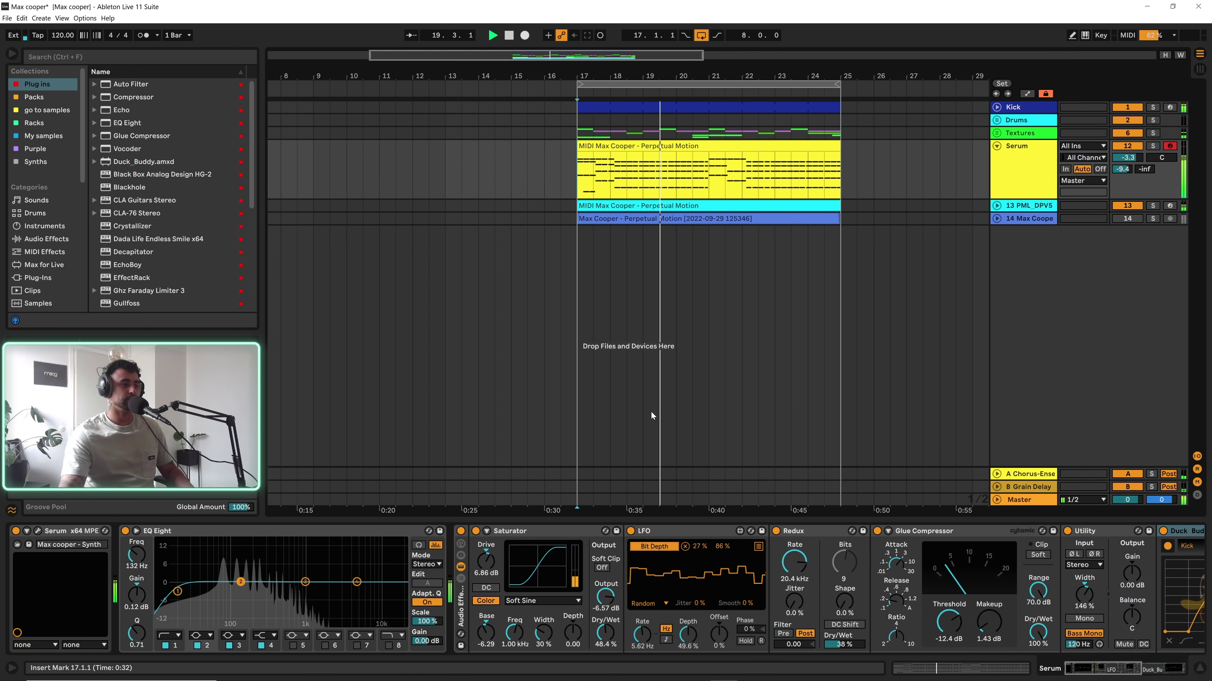
Select the Textures group track and audition its chopped organic clips across looped bars 17–25
scroll(814, 128, up, 2)
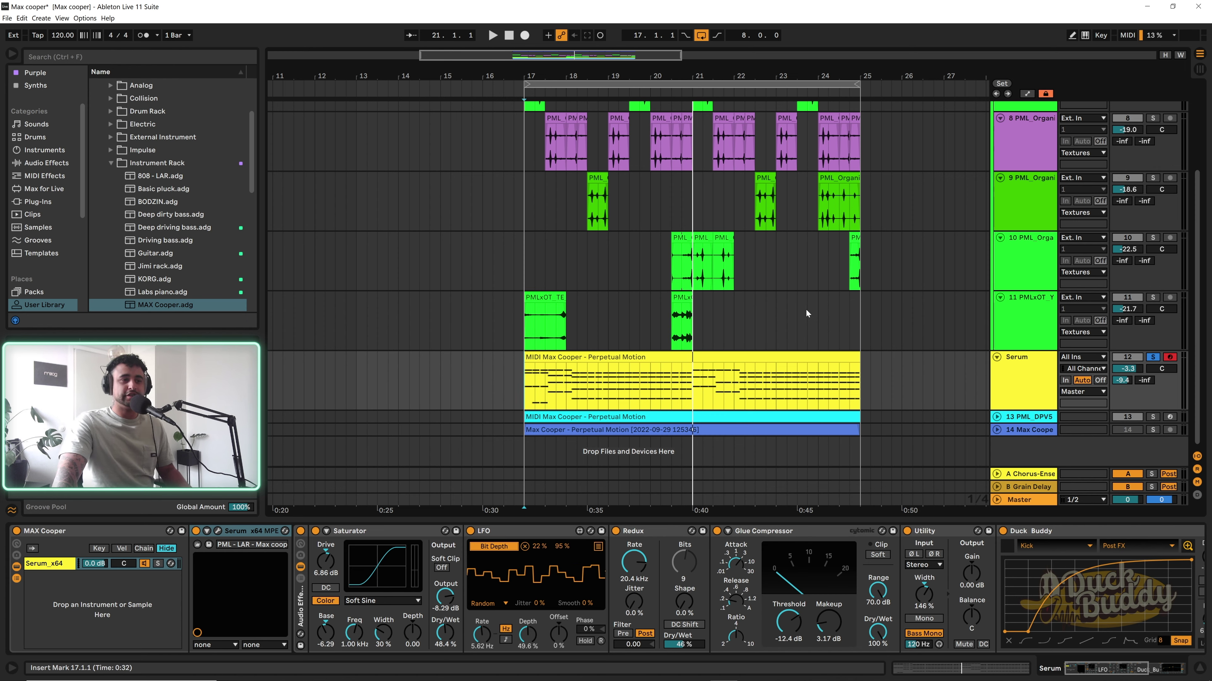
scroll(806, 309, up, 3)
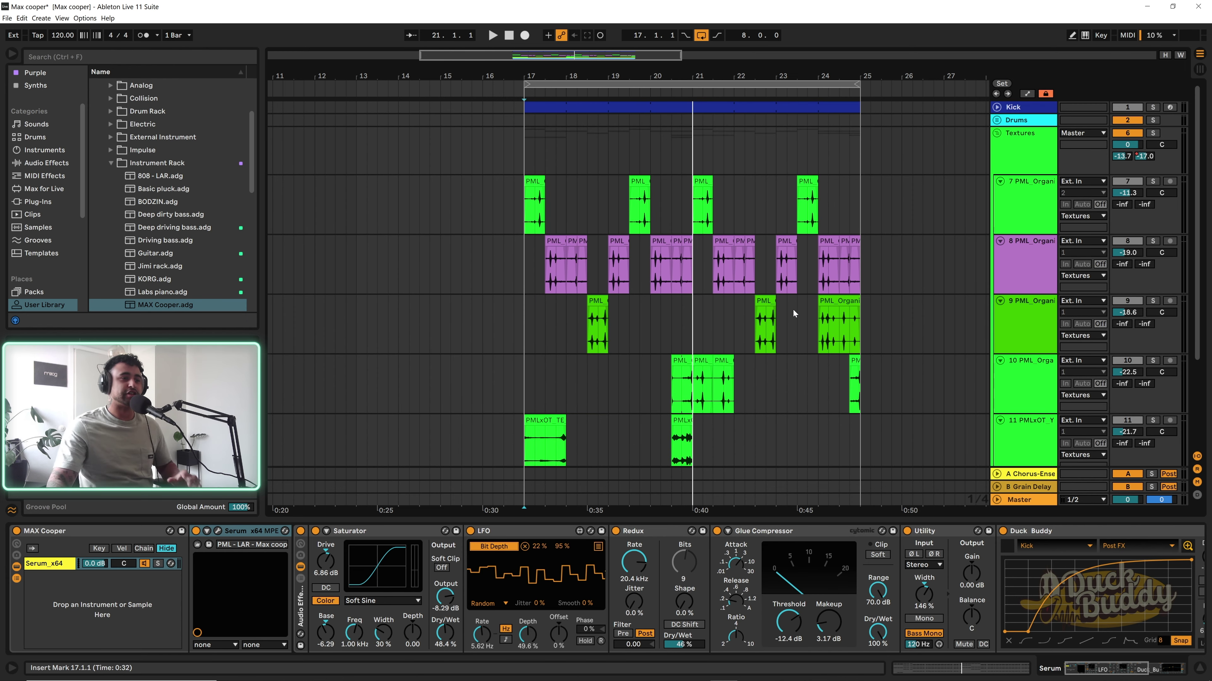
click(524, 156)
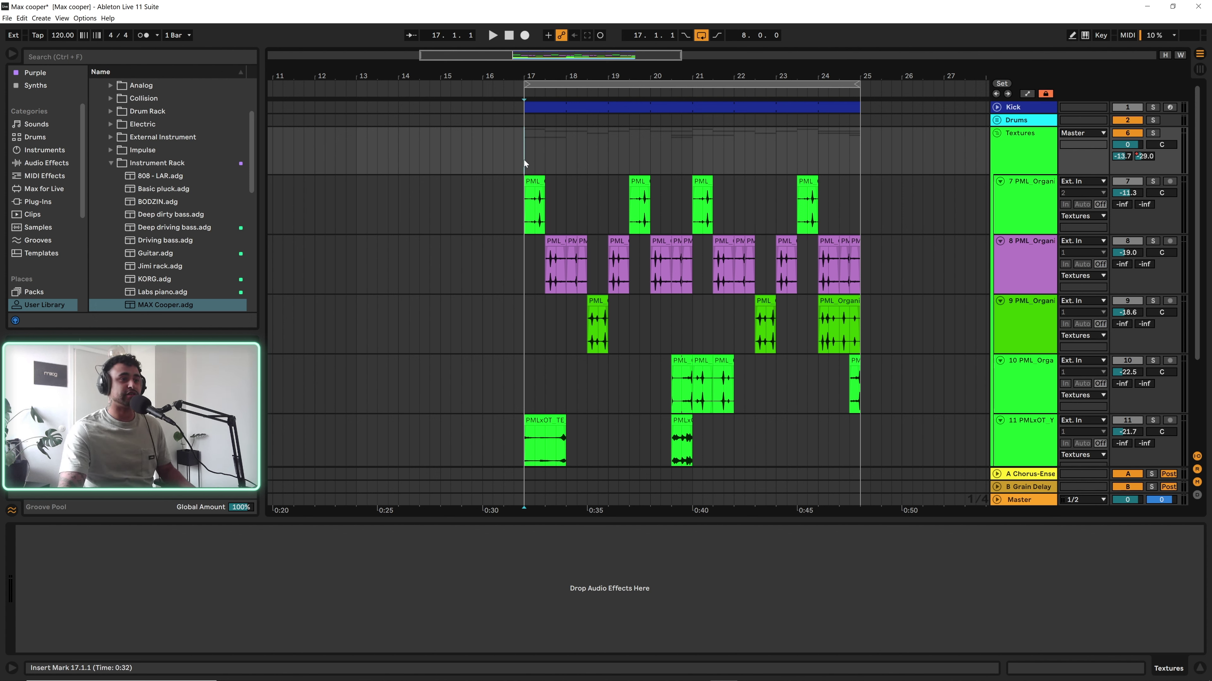
click(1010, 157)
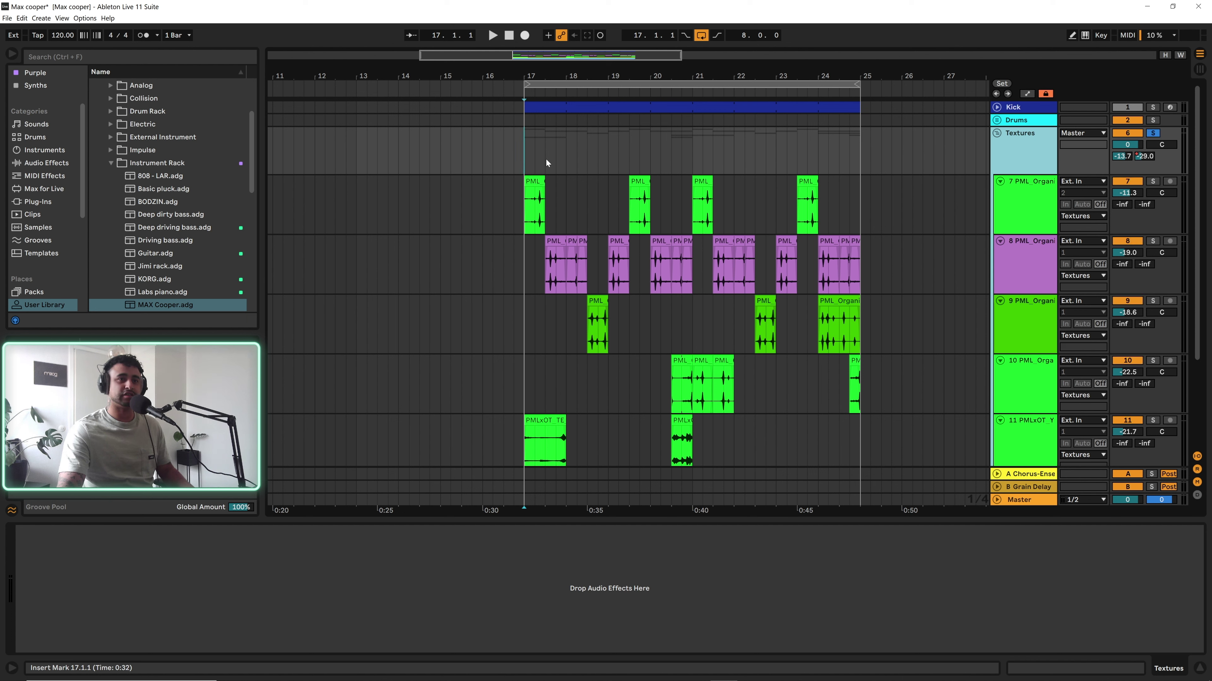
key(space)
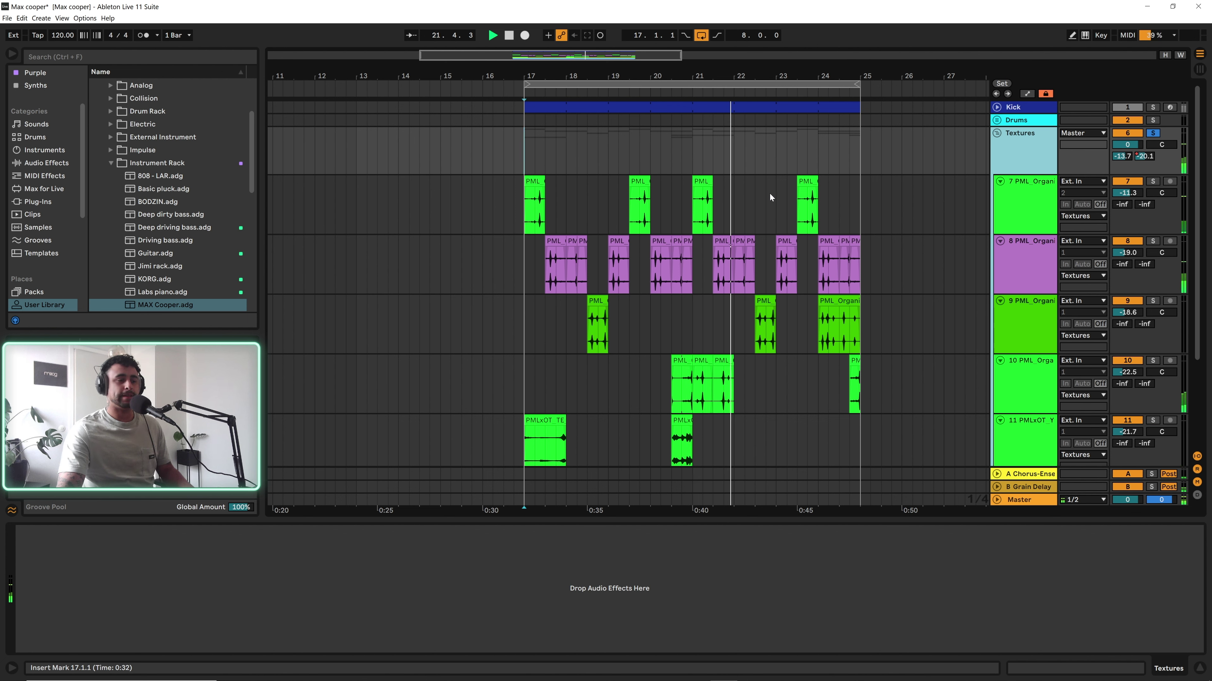
click(804, 192)
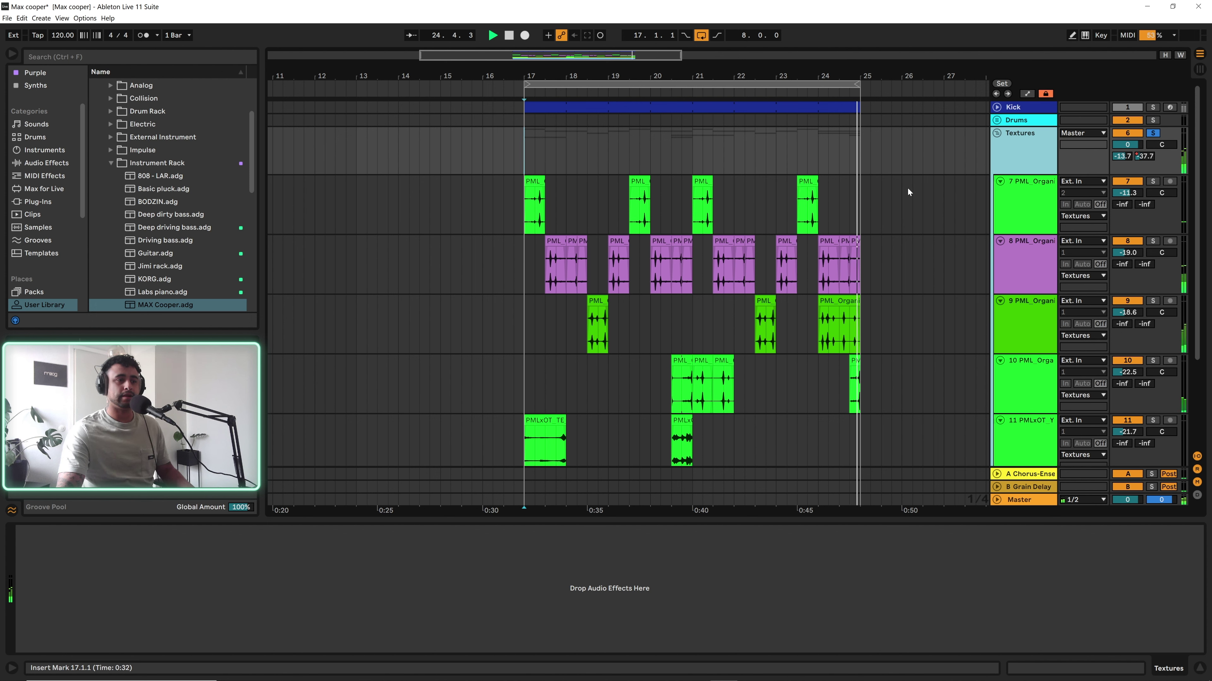
key(space)
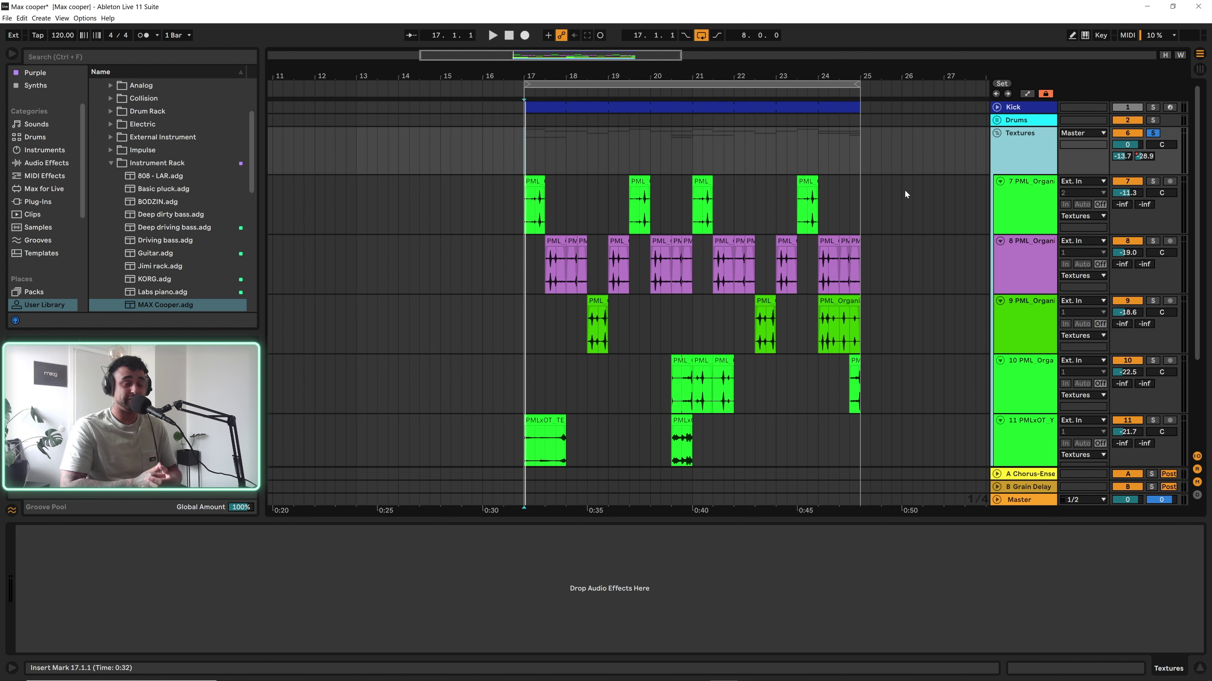
Fold the Textures group and insert four new audio tracks
click(997, 134)
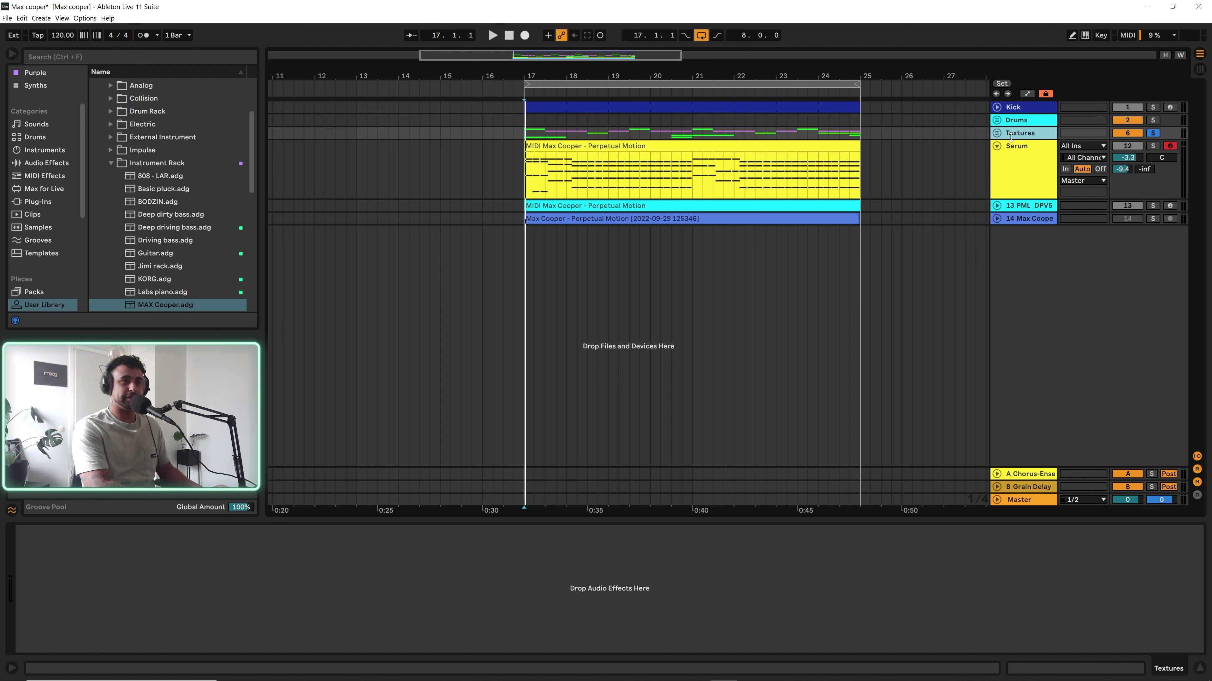
key(ctrl+t)
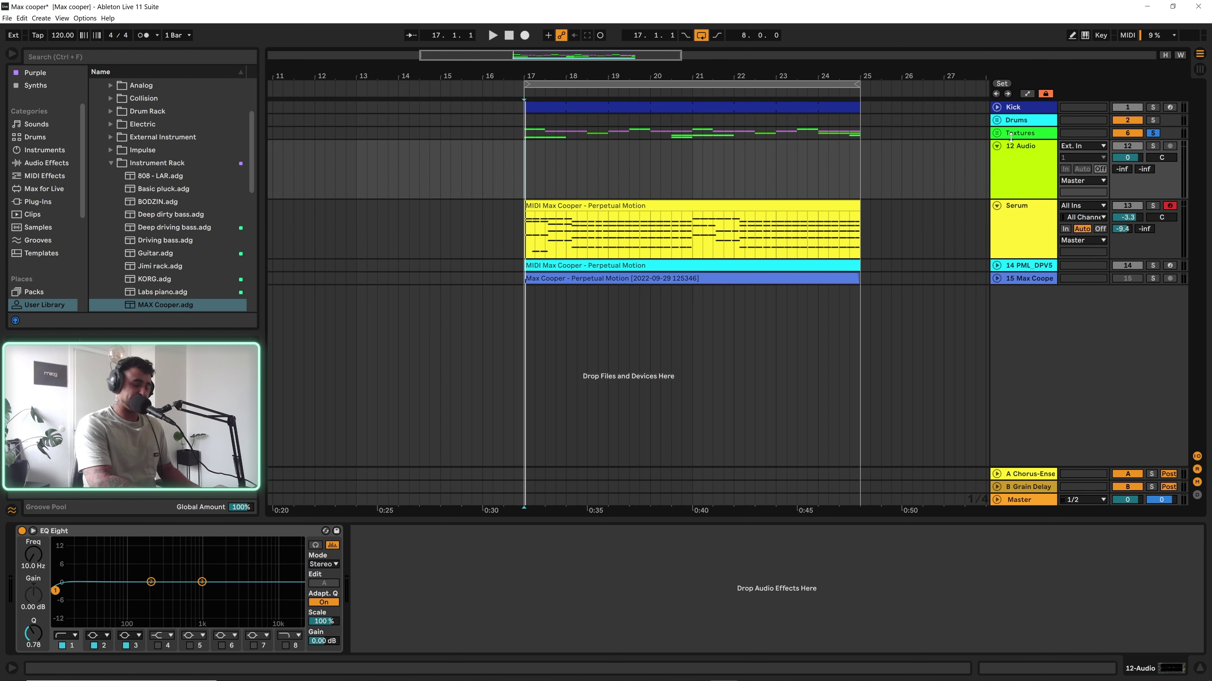
key(ctrl+t)
key(ctrl+t)
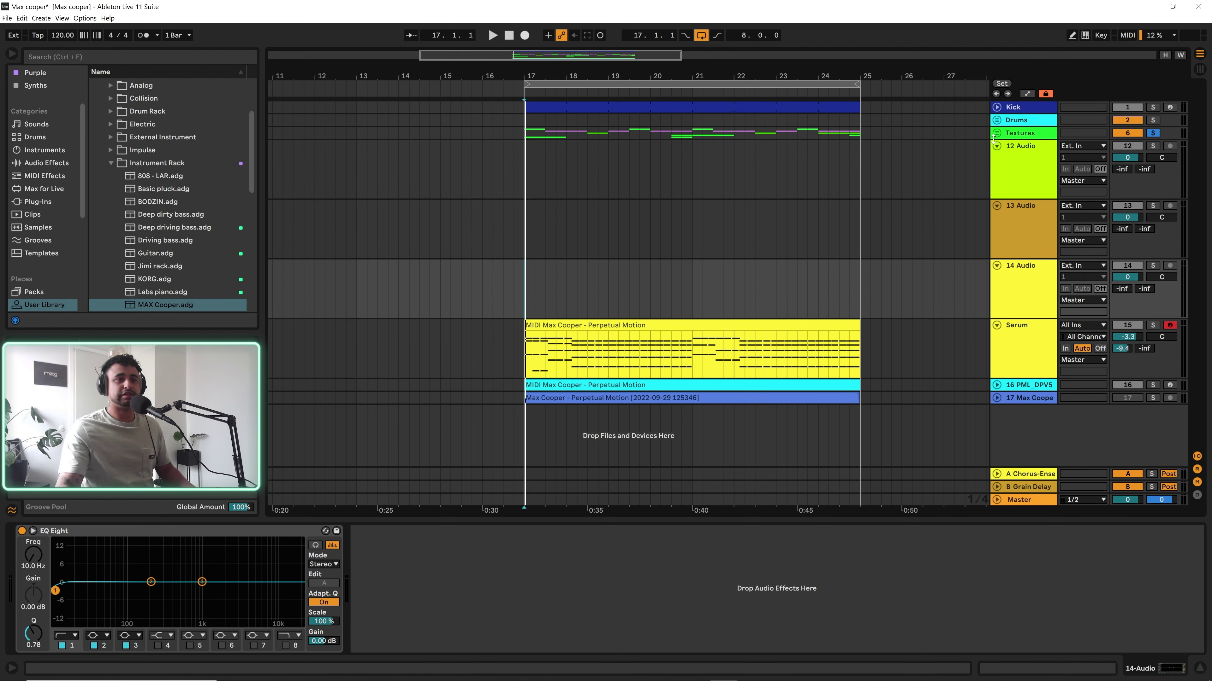
key(ctrl+t)
Group the four new audio tracks (13–16) into a group named 'Textures 2'
click(1022, 172)
shift+click(1021, 352)
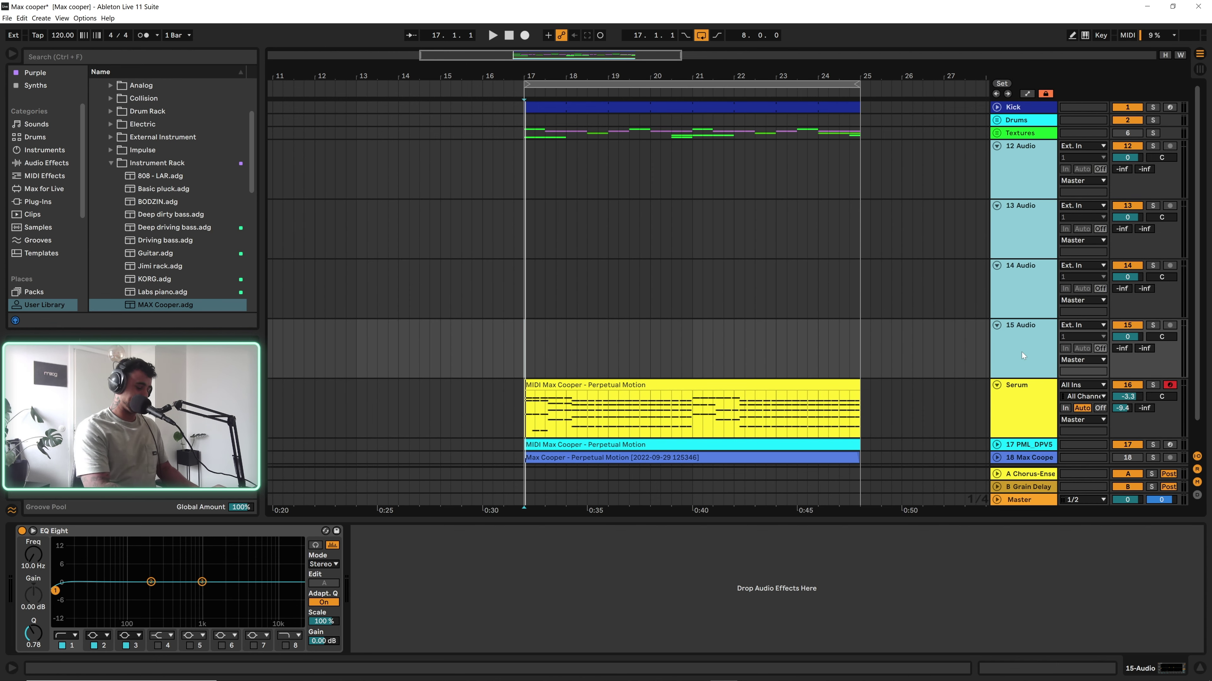
key(ctrl+g)
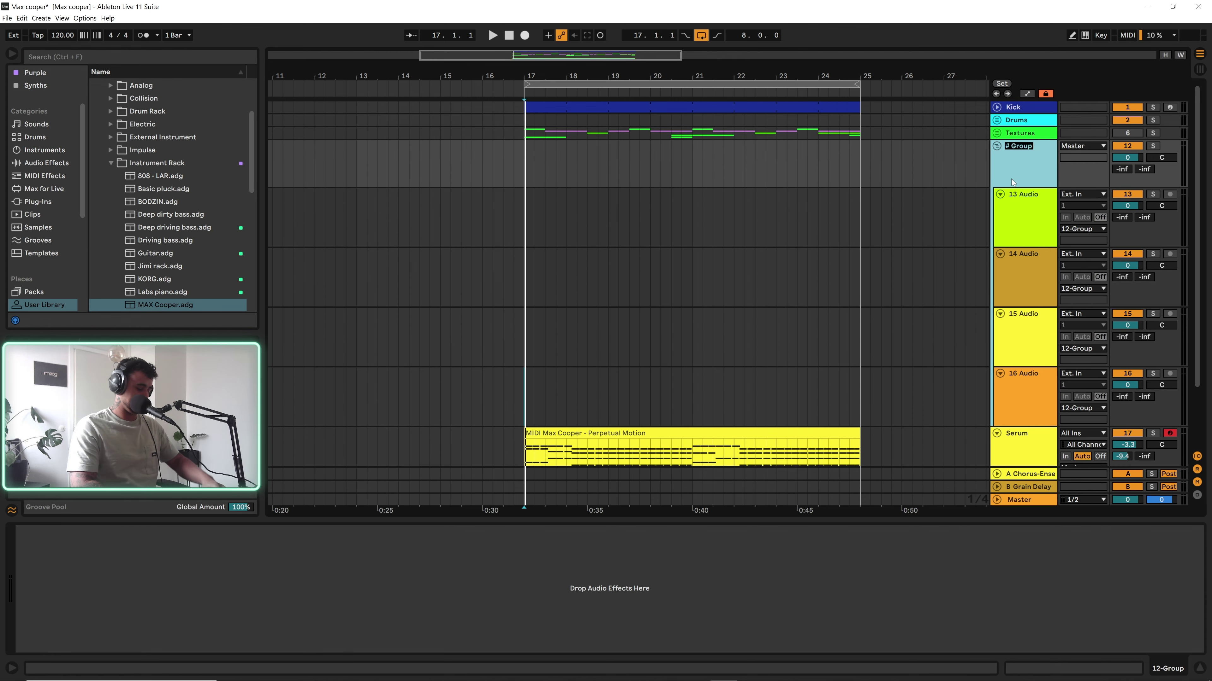
text(Textures)
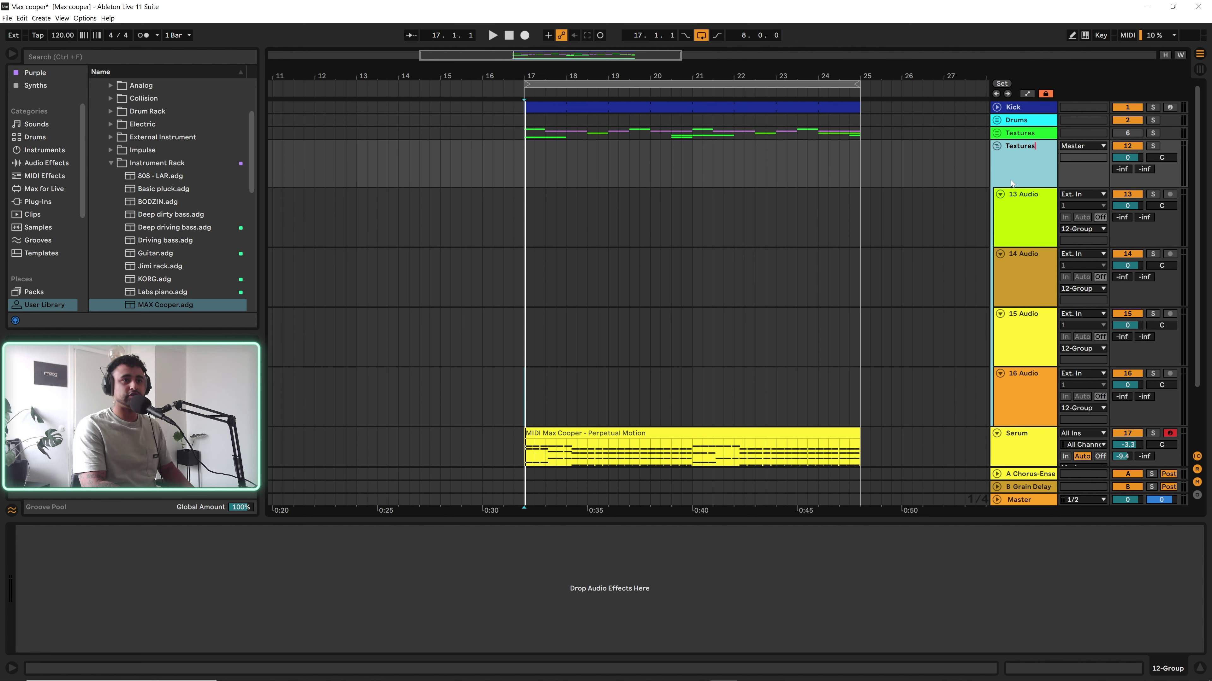
text( 2)
key(Return)
scroll(620, 382, down, 2)
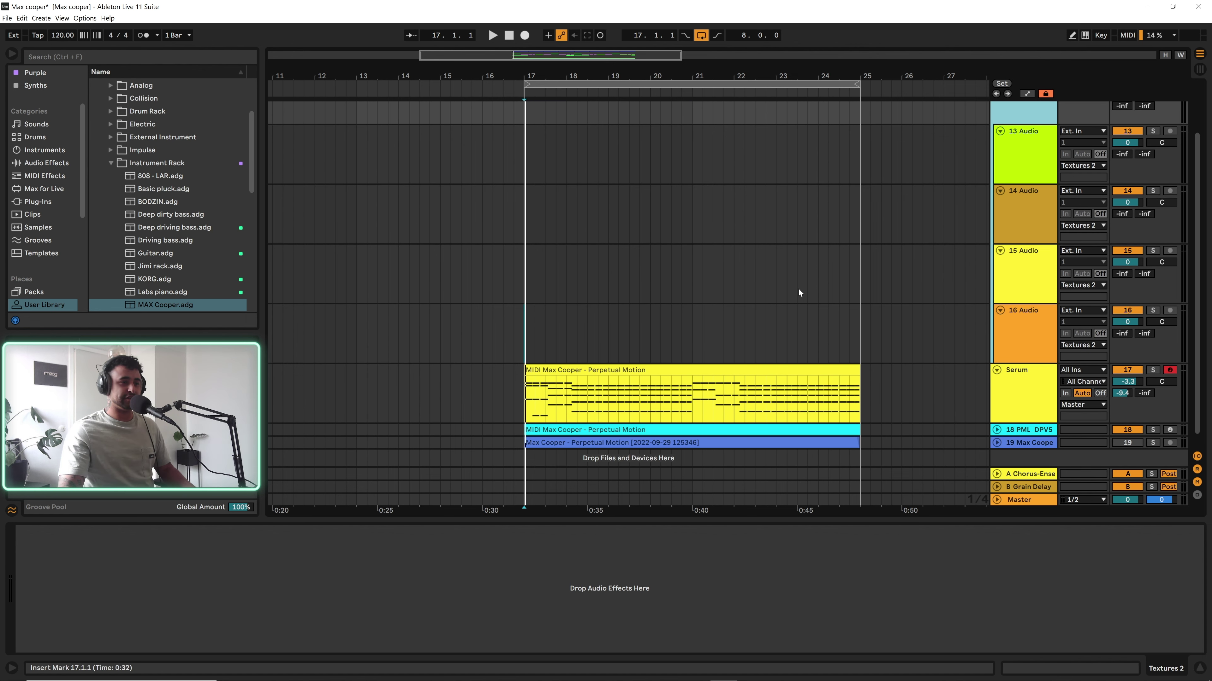
scroll(778, 285, up, 2)
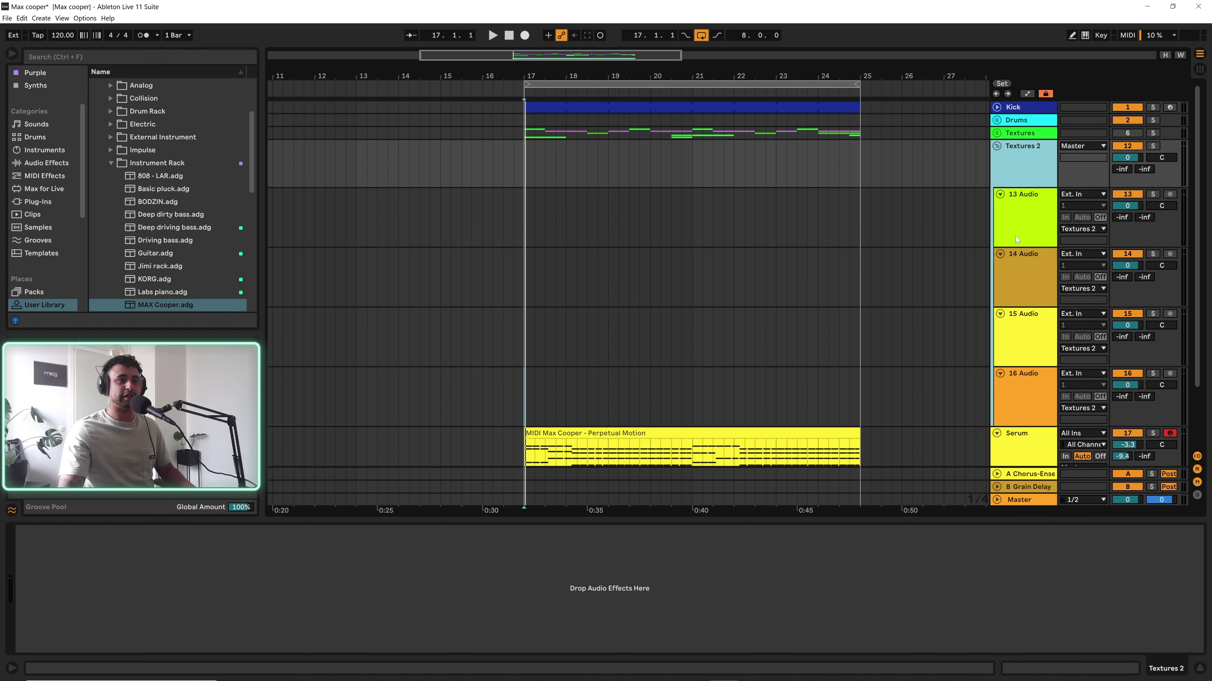
click(1016, 236)
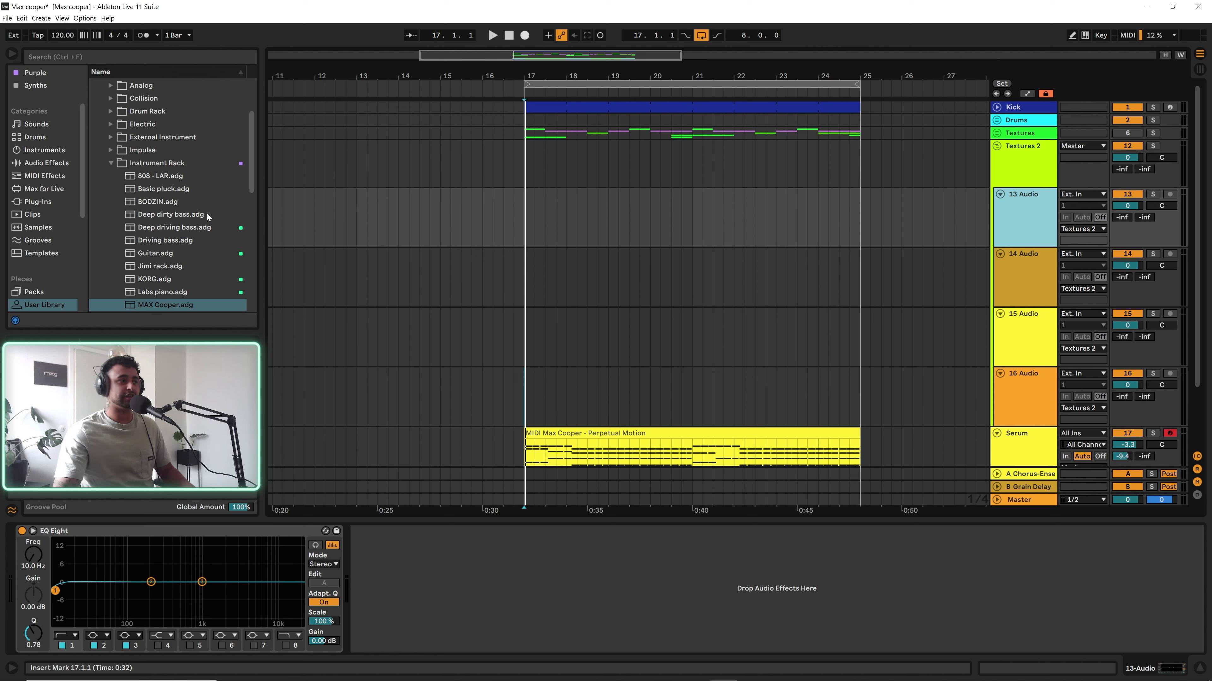
Open the PML sample folder in the browser and widen the browser to show full names
click(109, 162)
scroll(29, 205, down, 4)
scroll(23, 211, down, 4)
click(40, 205)
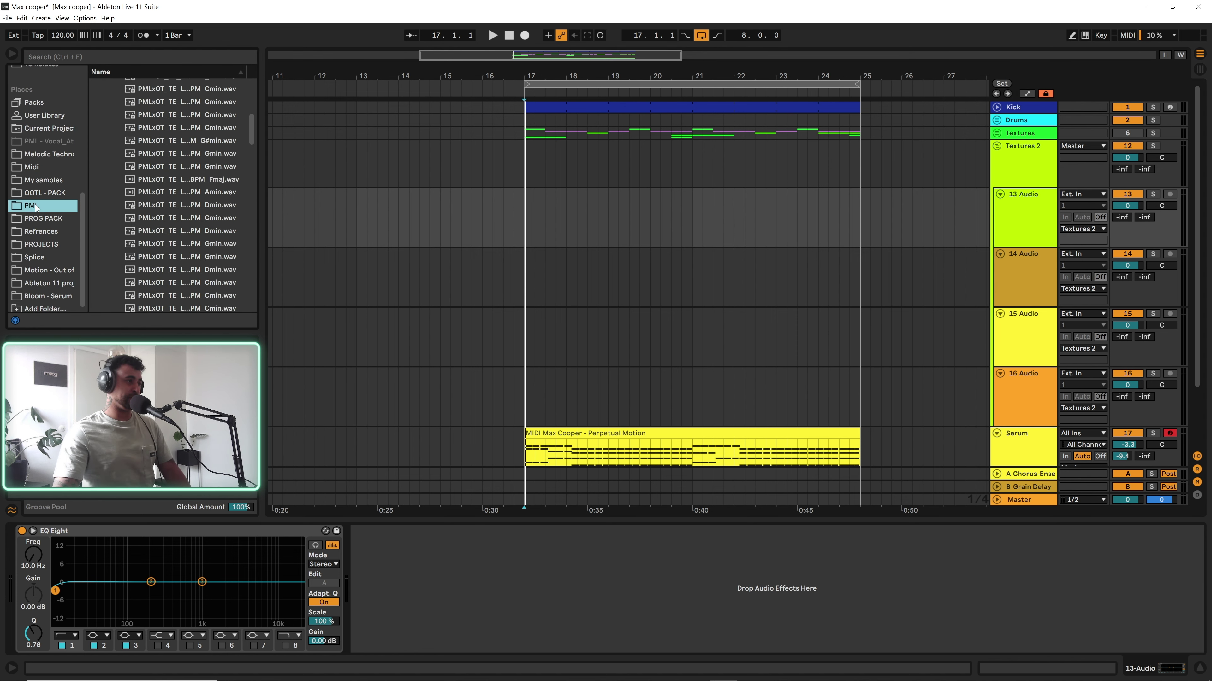
scroll(112, 196, up, 10)
click(111, 196)
click(130, 123)
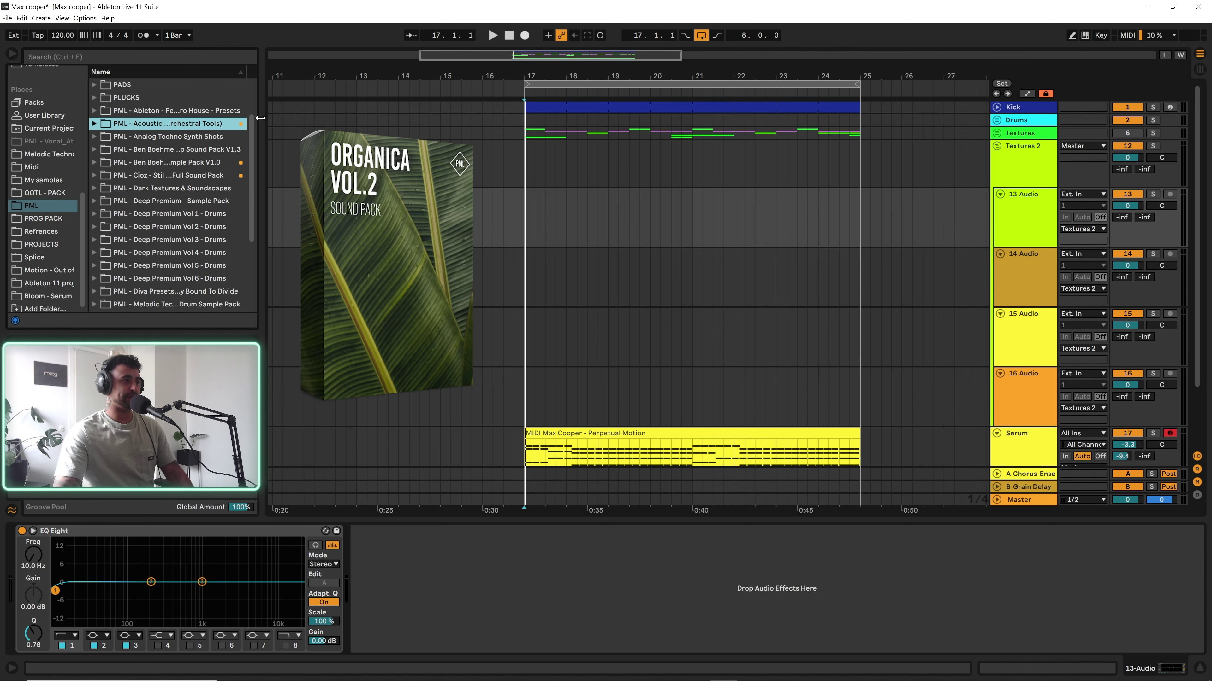
drag(262, 118, 298, 119)
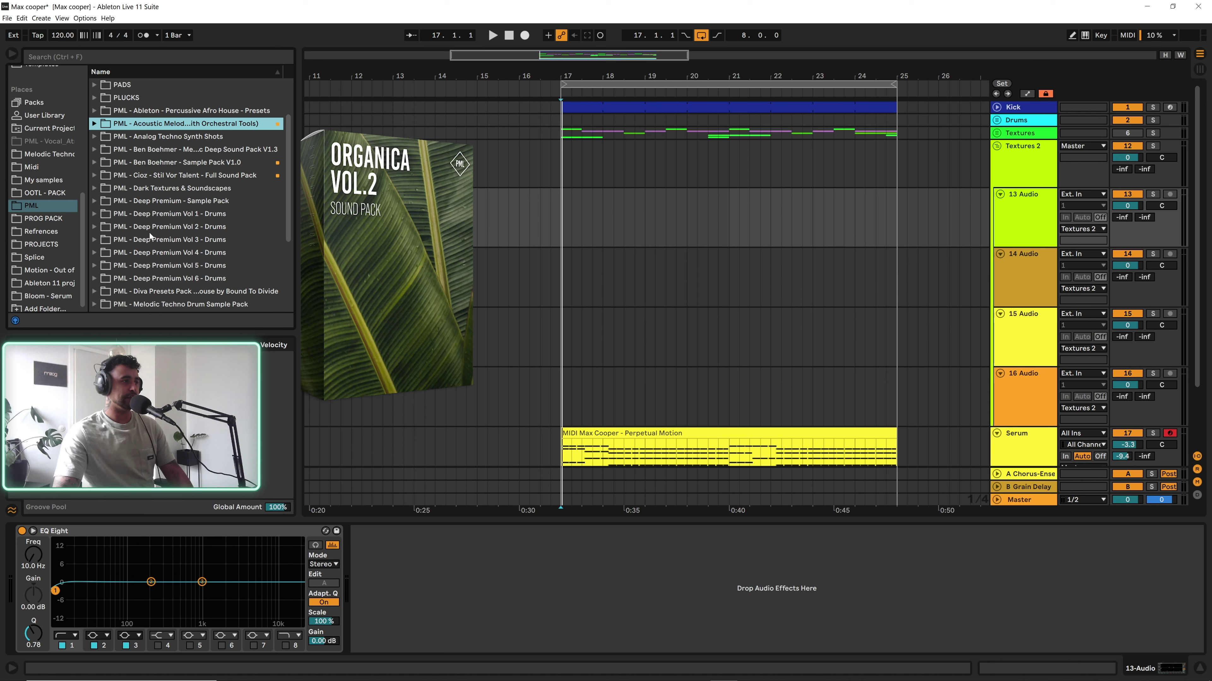
Expand Organica 2 > Loops to reach the Organic Bit Loops 123 bpm samples
scroll(111, 214, down, 5)
scroll(89, 166, up, 6)
scroll(90, 166, up, 2)
click(95, 134)
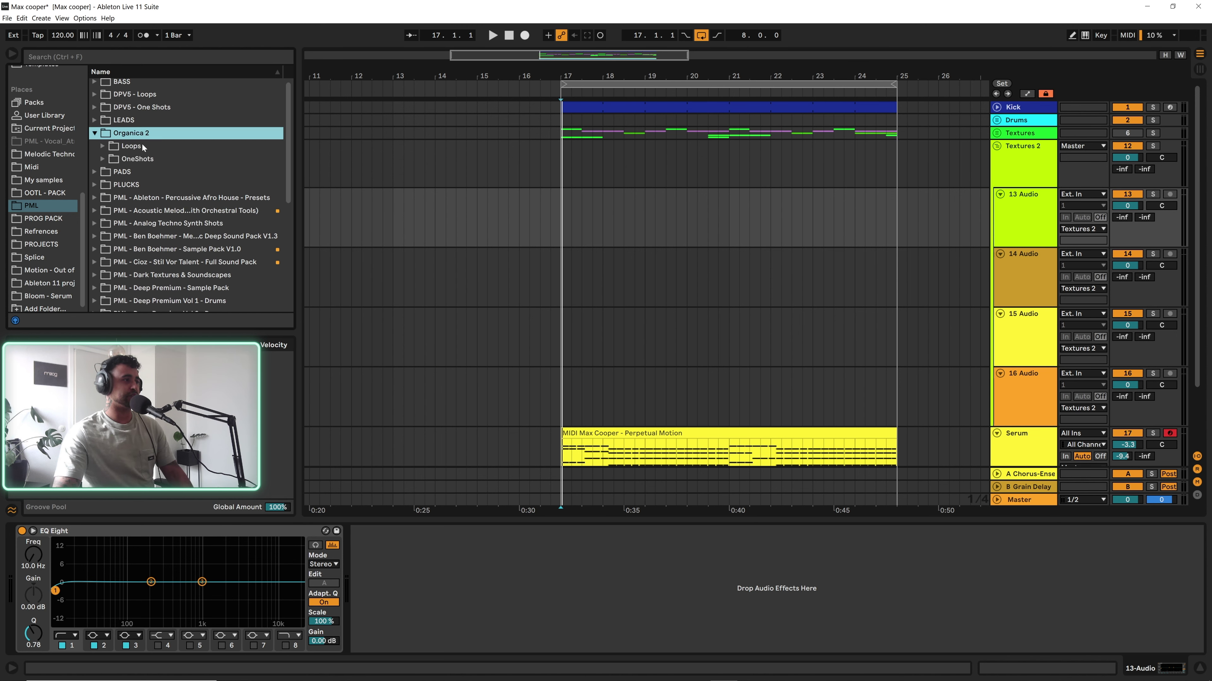
click(104, 147)
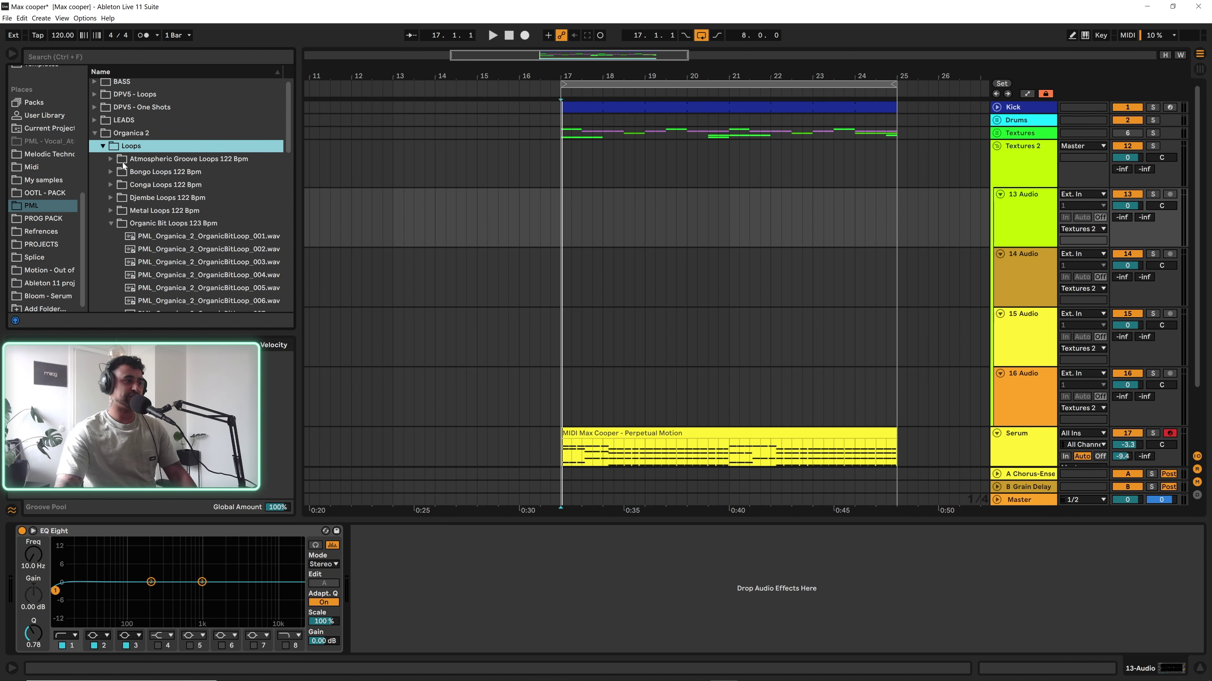
click(103, 147)
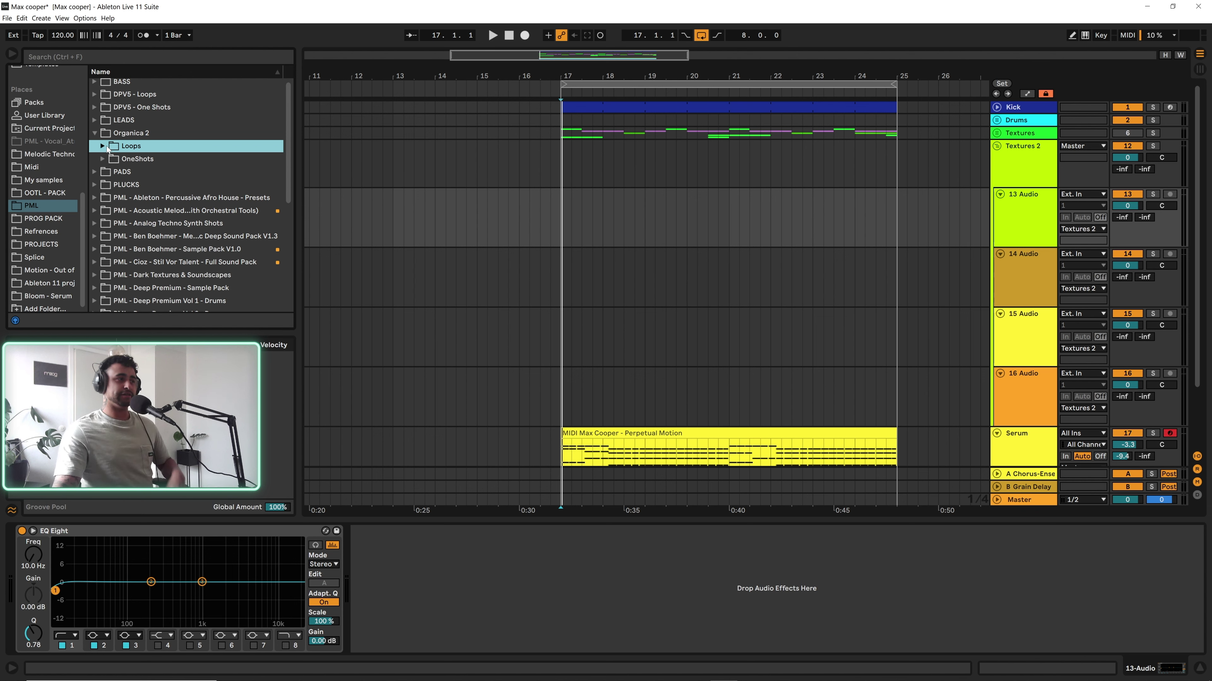
click(102, 147)
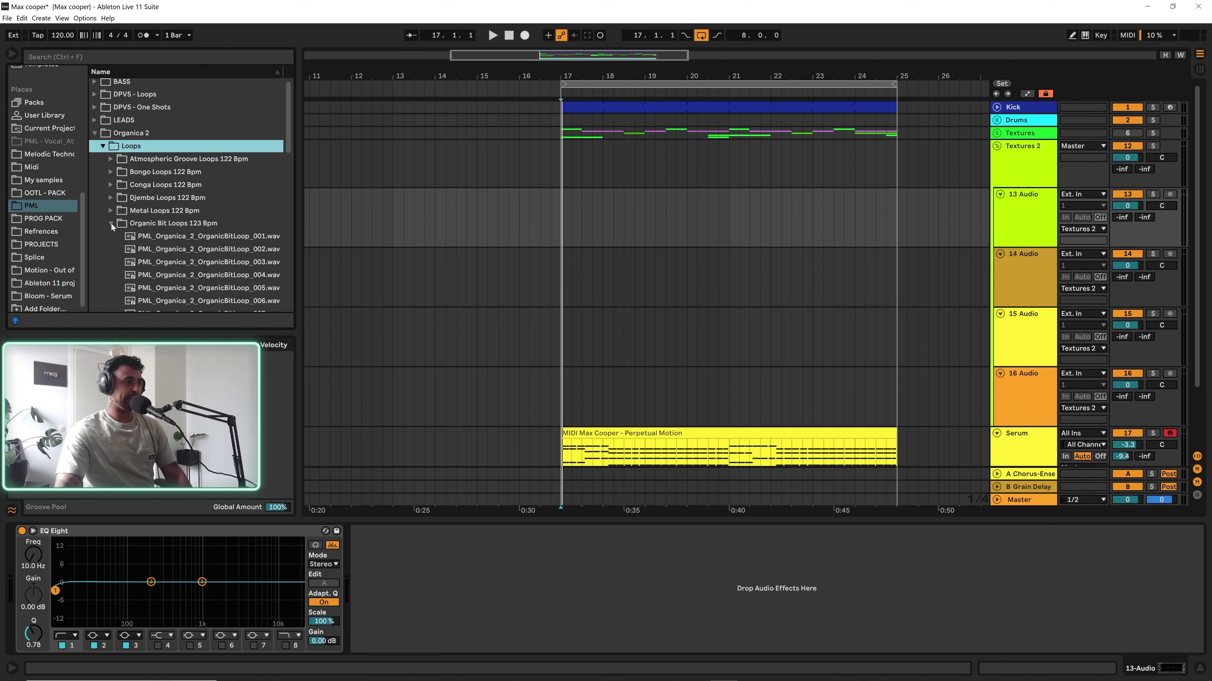
scroll(214, 220, down, 1)
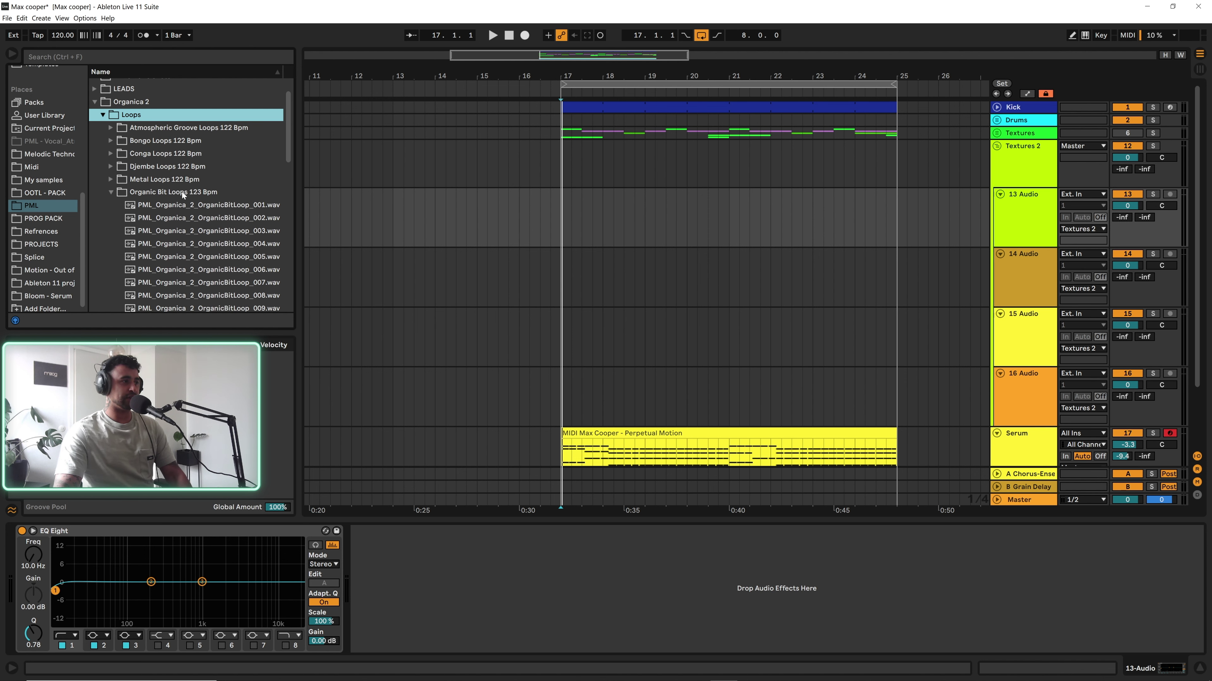
Preview Organic Bit loops 001 and 002, then place loop 001 on track 13 at bar 17
click(196, 209)
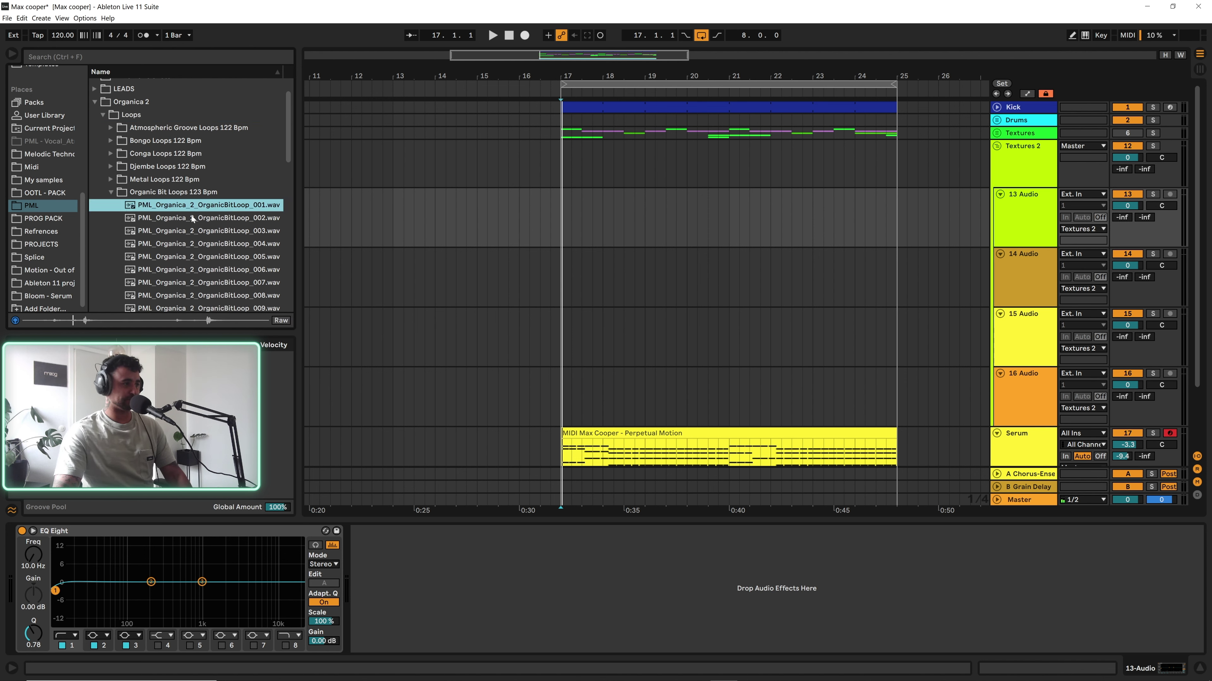
click(192, 222)
click(191, 209)
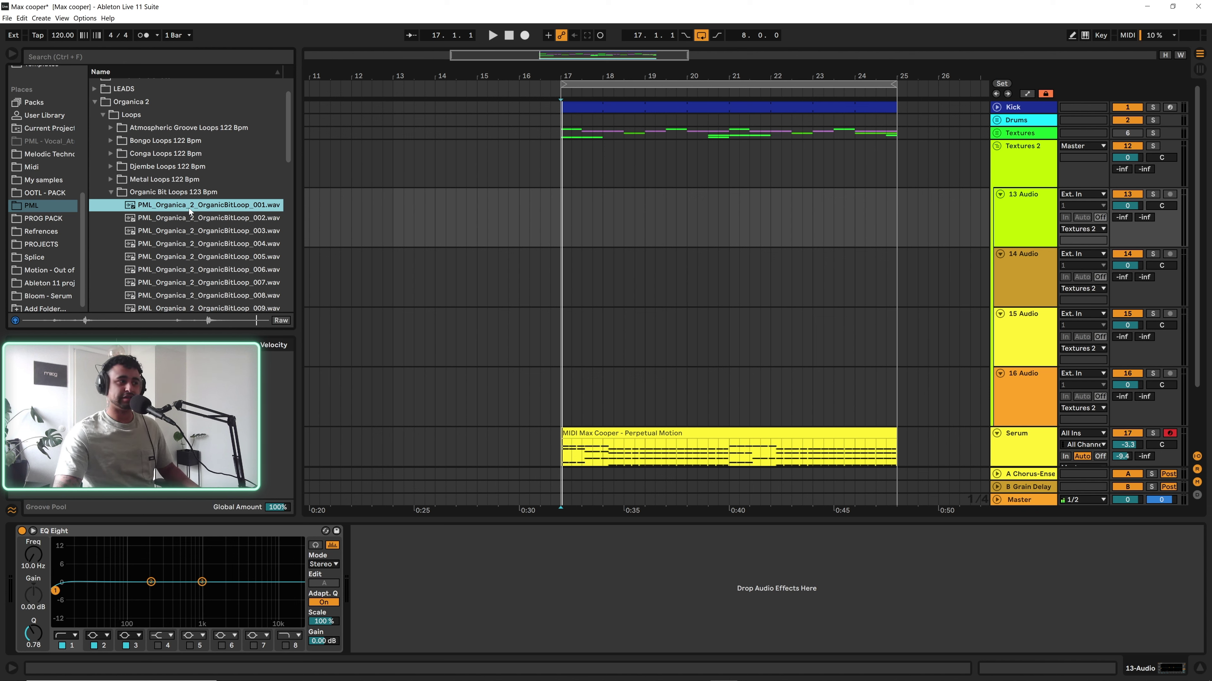
drag(183, 207, 574, 225)
ctrl+scroll(572, 216, up, 2)
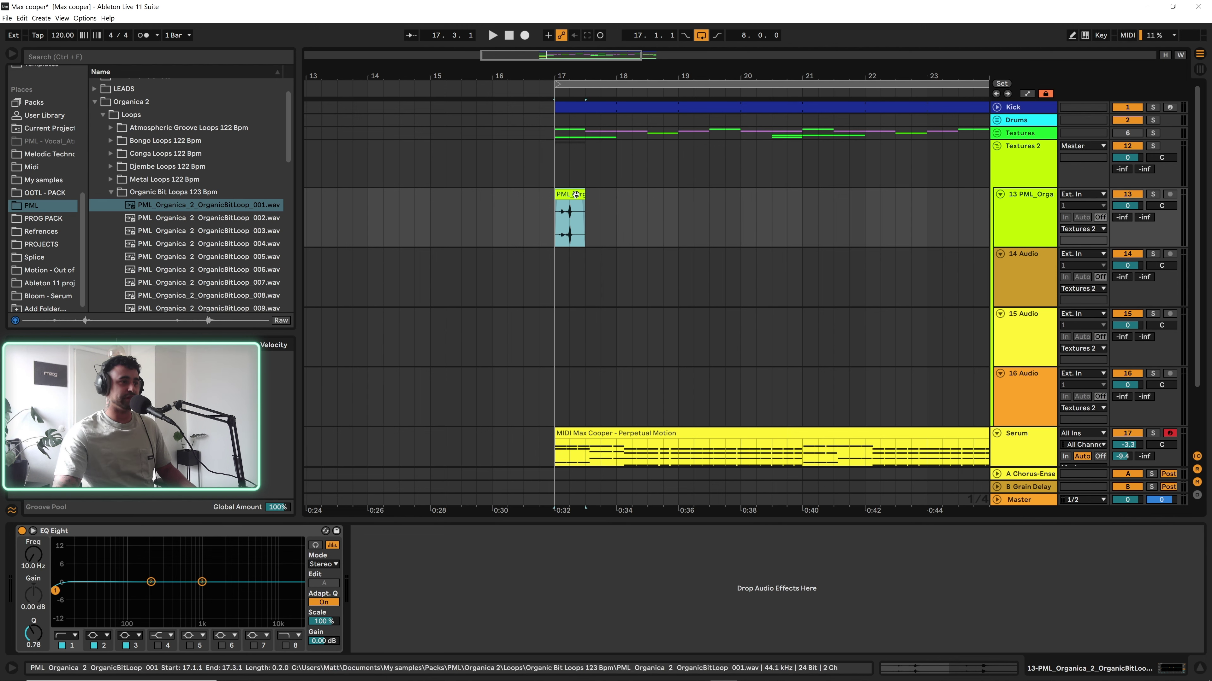
drag(713, 61, 713, 50)
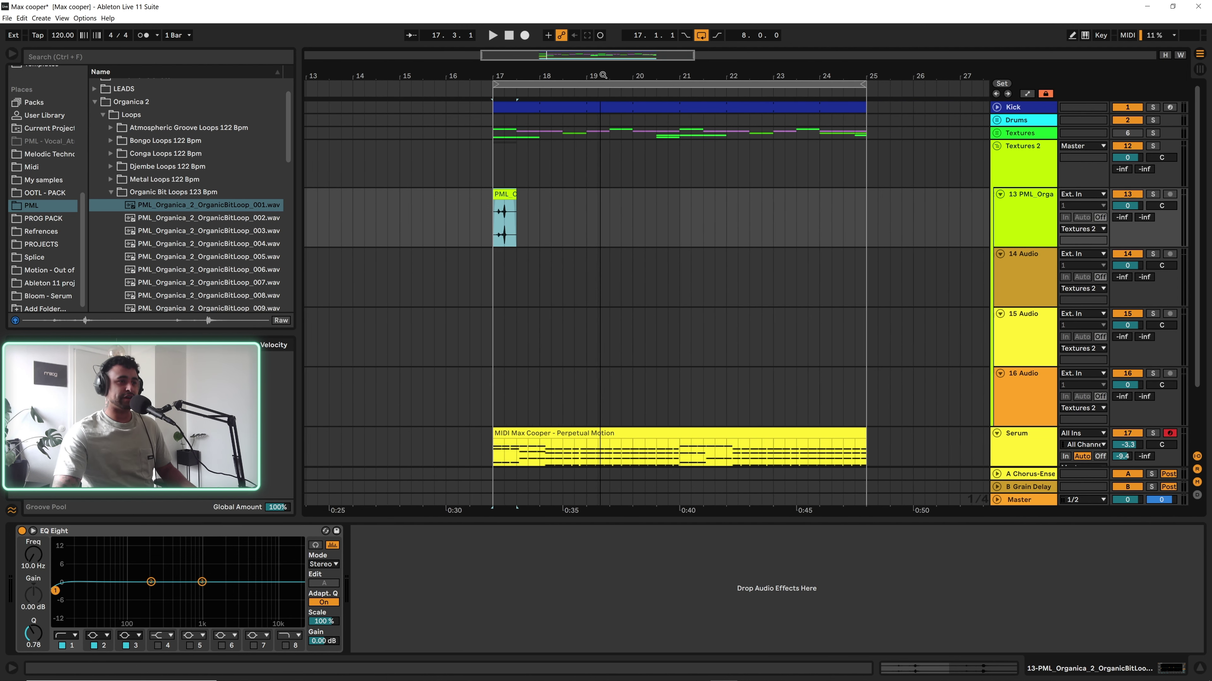
Add OrganicBitLoop_002 on track 14 ending at bar 18, and lower tracks 13 and 14 to about -16 dB
click(201, 218)
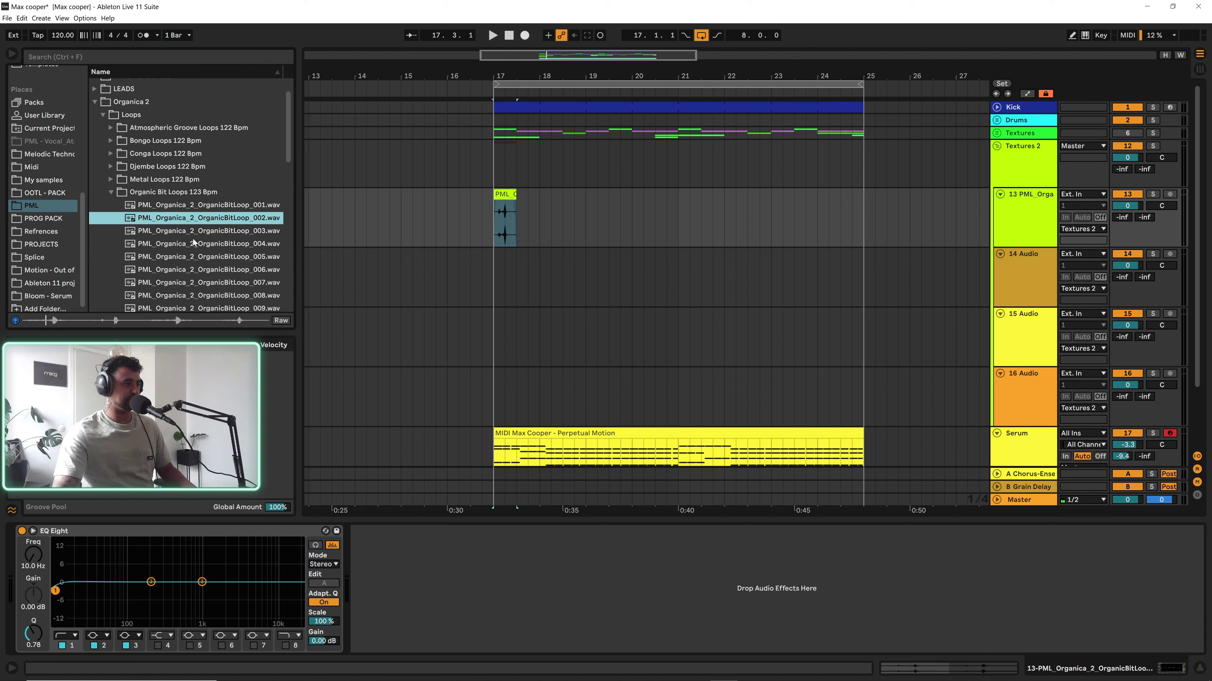
drag(189, 220, 515, 273)
drag(604, 254, 540, 263)
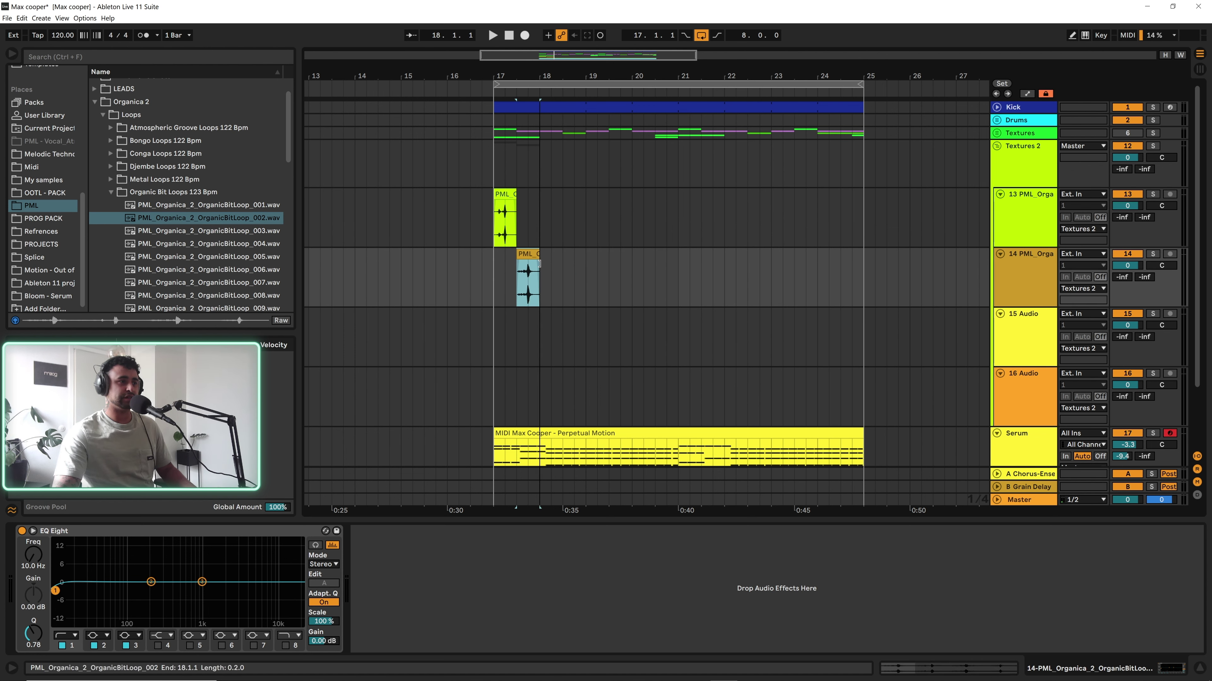
click(1087, 238)
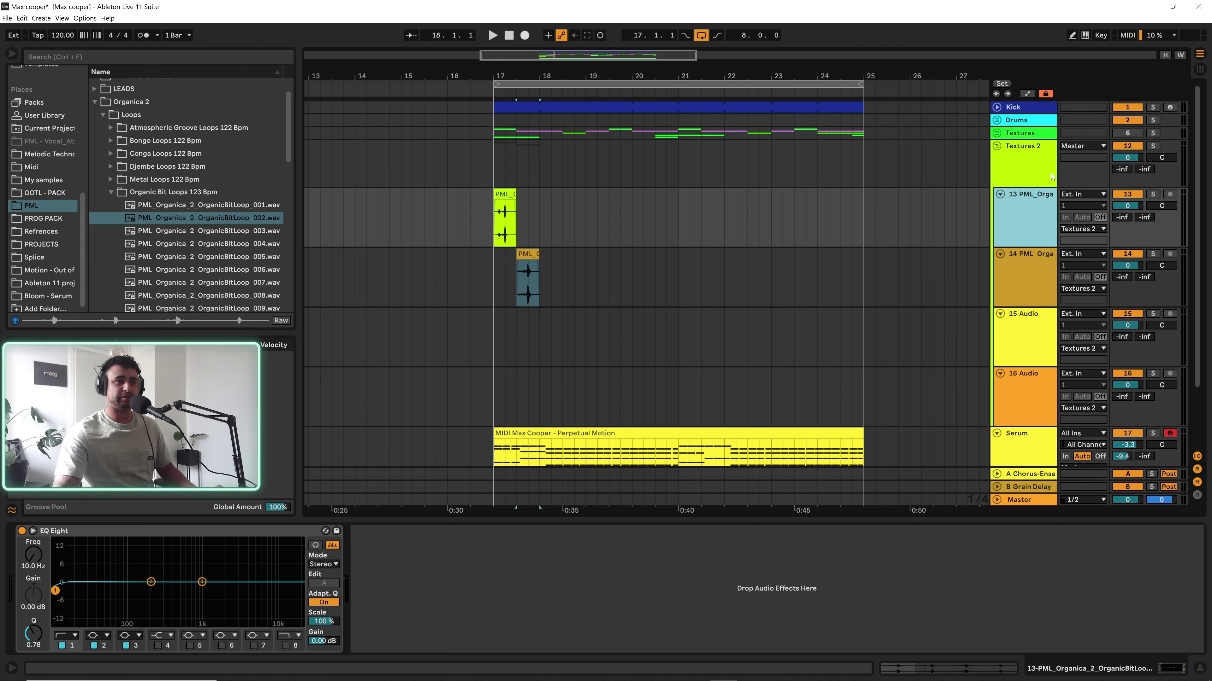
click(1127, 205)
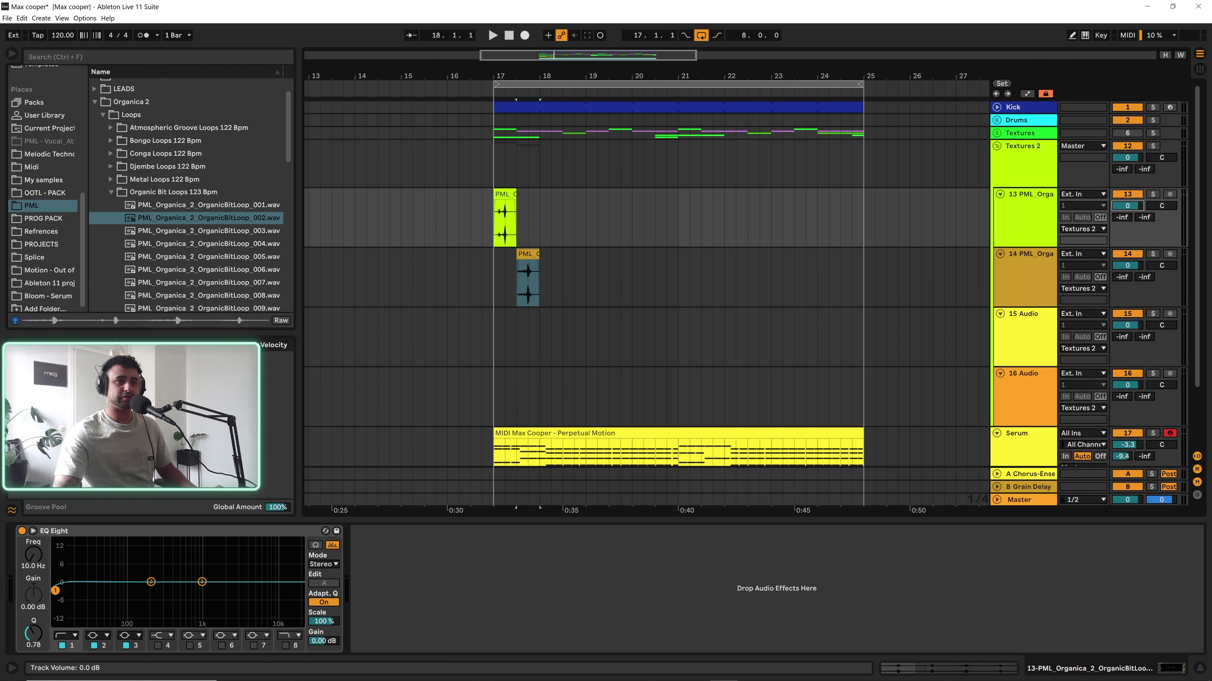
drag(1126, 205, 1128, 310)
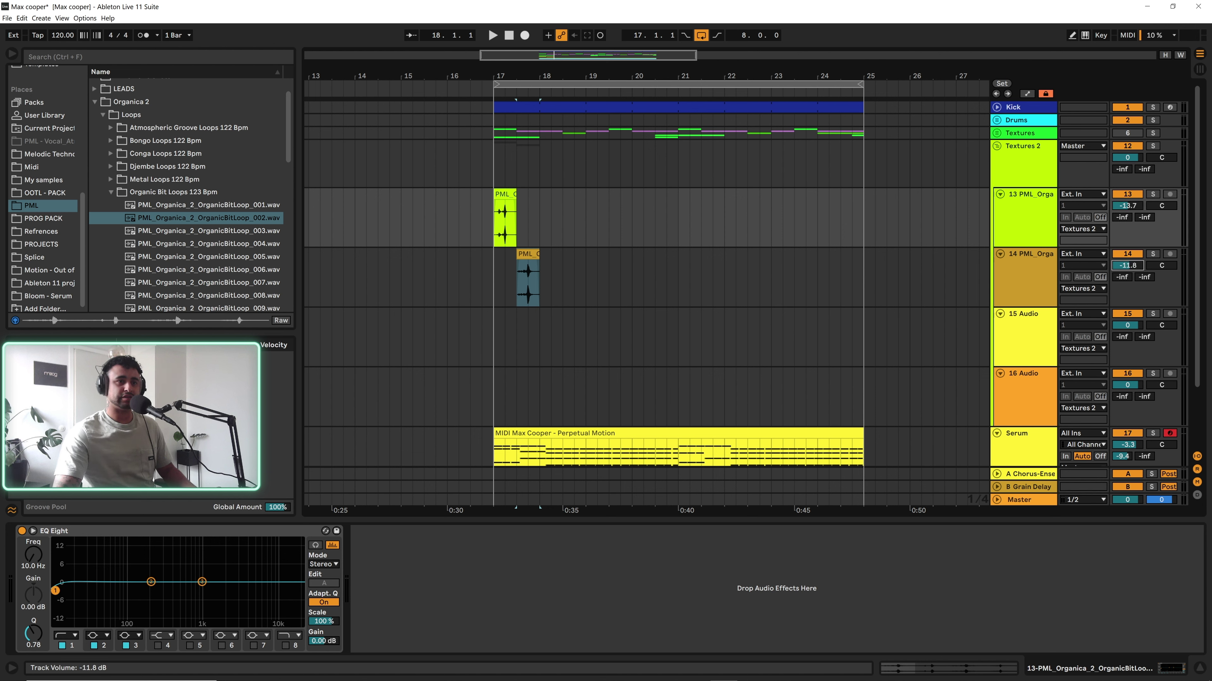
click(496, 228)
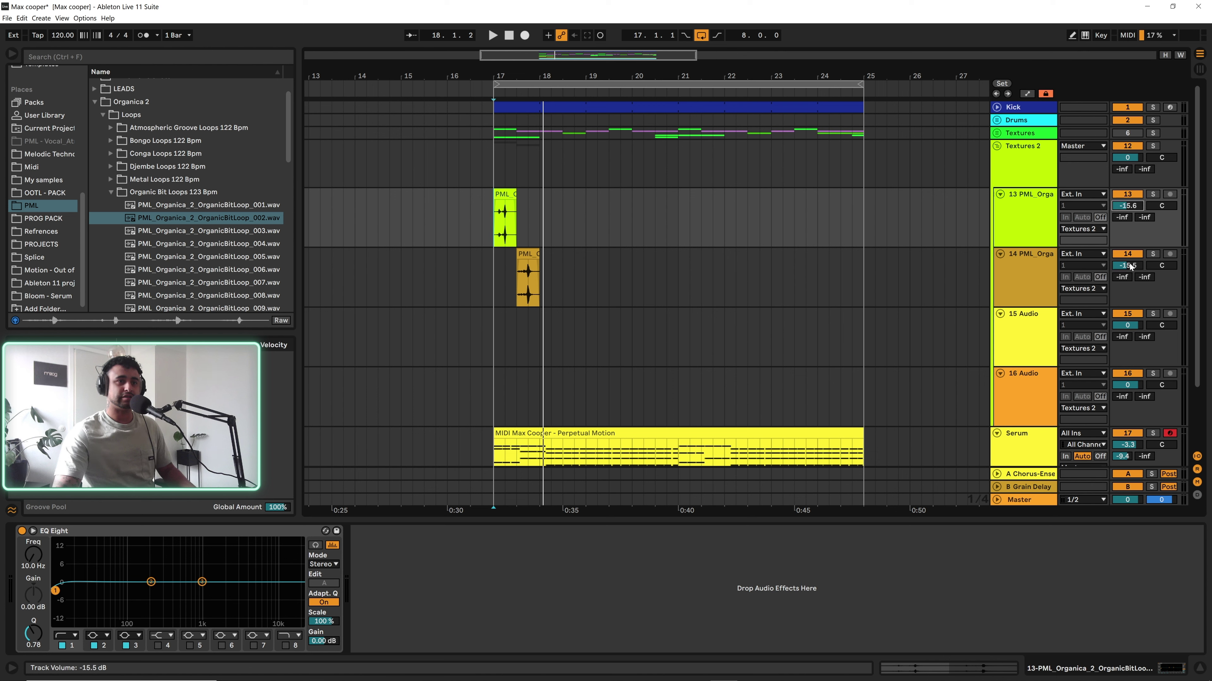
Try a copy of the track 13 clip at bar 18, listen from bar 17, then delete it
click(553, 269)
key(space)
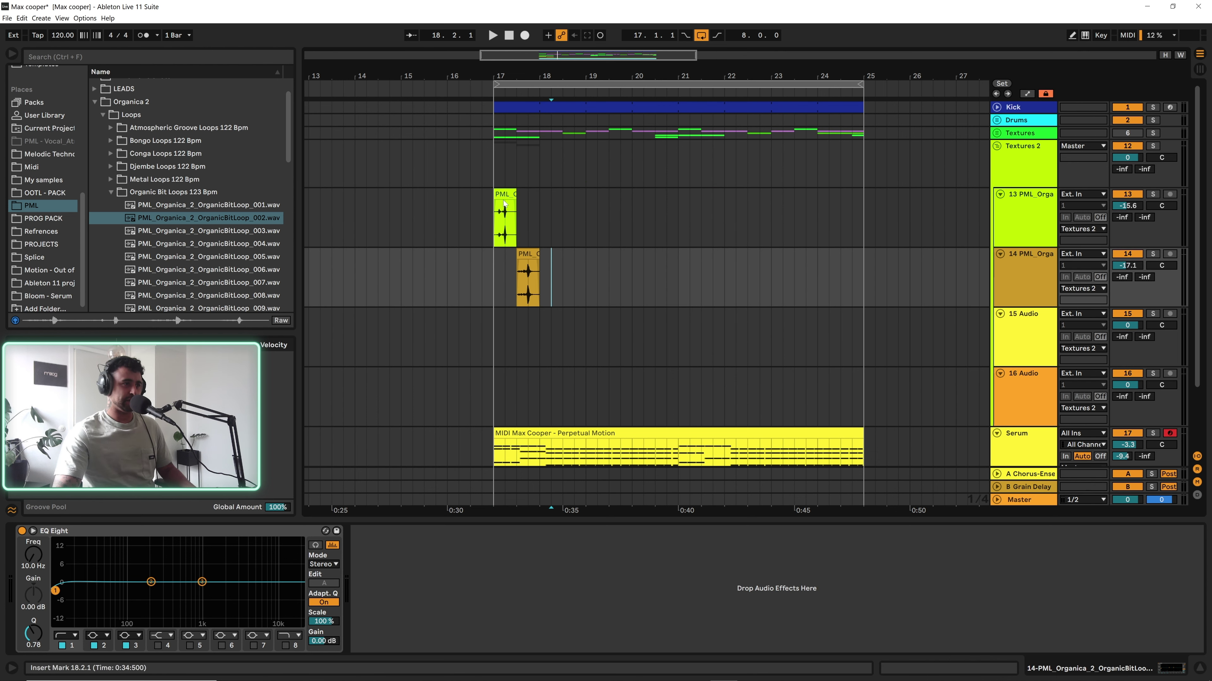
click(504, 194)
drag(505, 194, 546, 196)
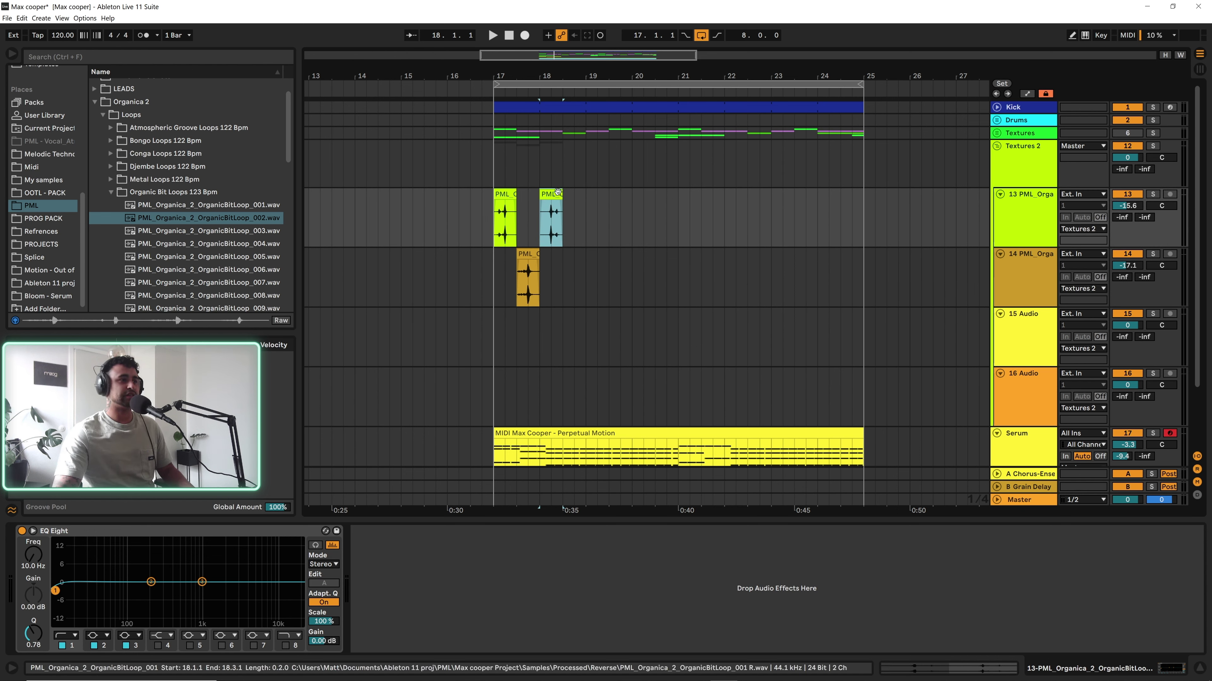
click(492, 218)
key(space)
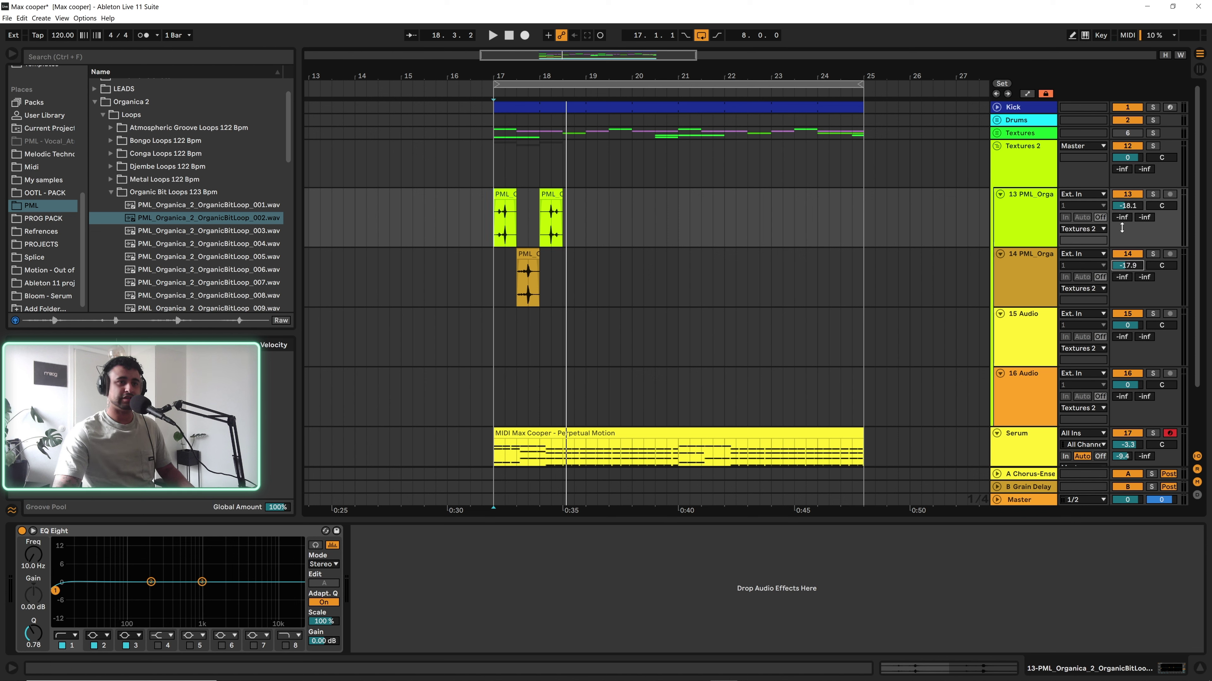
key(space)
click(551, 225)
key(Delete)
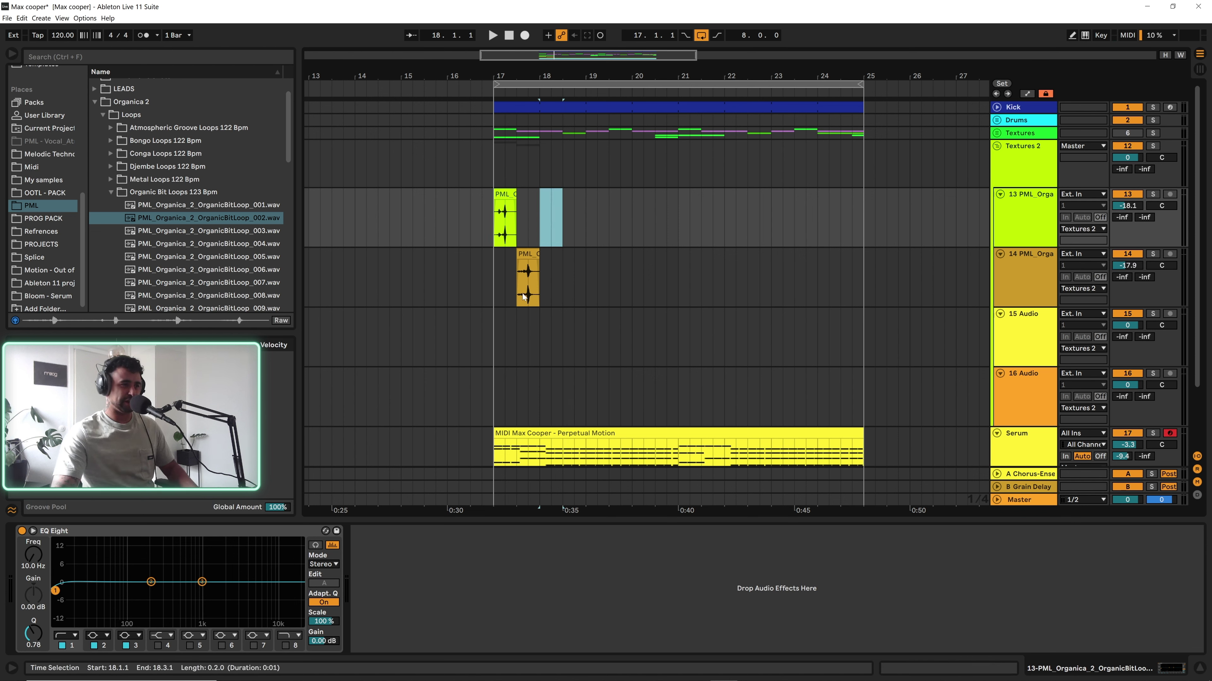
Copy the track 14 clip to a quarter-bar slice at 18.3.1 and play the pattern
drag(527, 263, 585, 250)
key(Delete)
click(498, 269)
key(space)
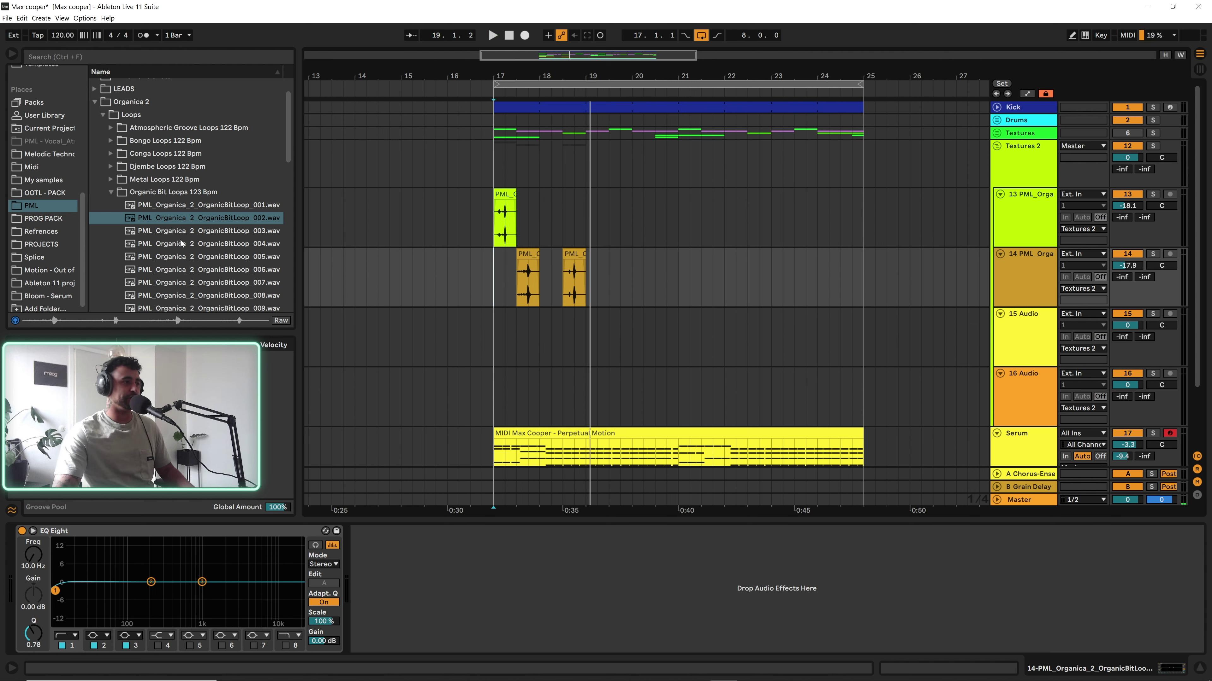
Place OrganicBitLoop_003 on track 15 at bar 17 with the track volume at -22.6 dB
click(190, 232)
drag(188, 242, 563, 225)
drag(696, 234, 495, 341)
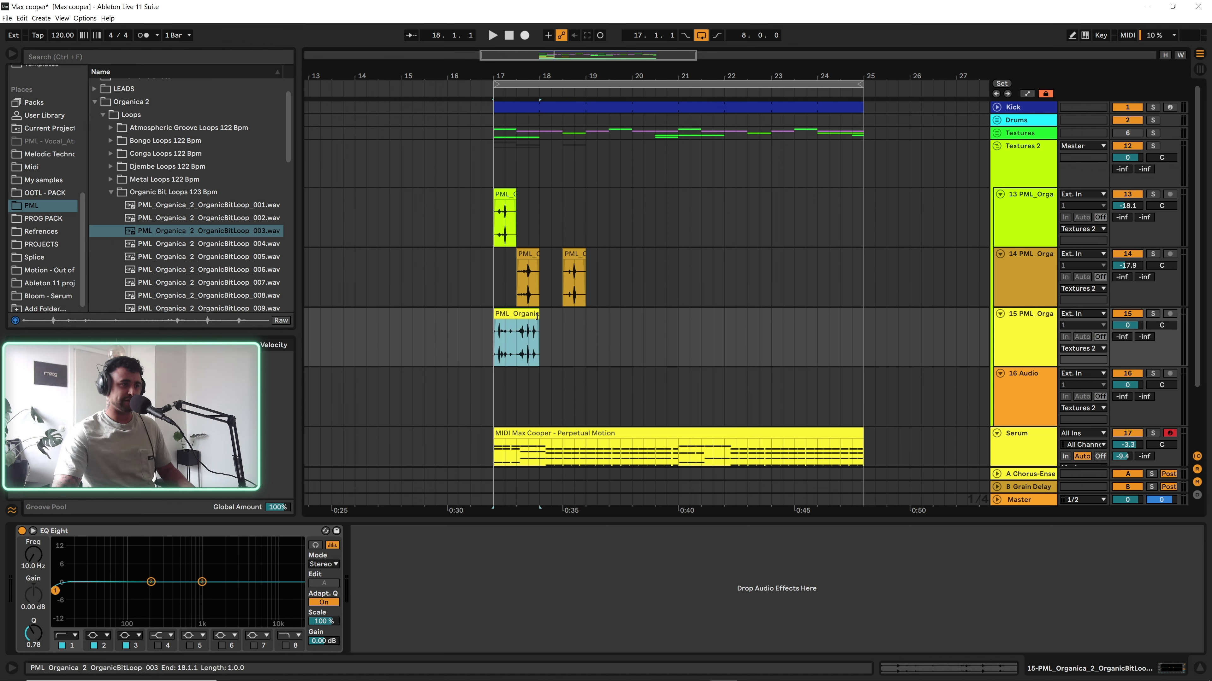
key(space)
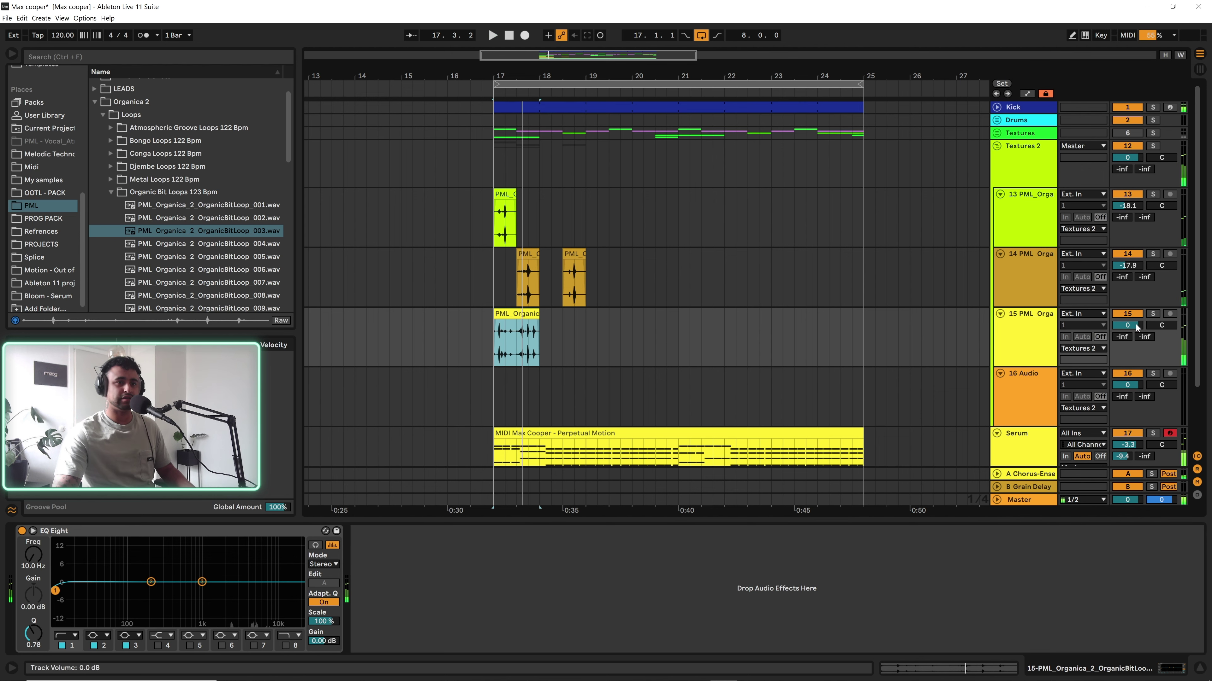
drag(1127, 324, 1127, 353)
key(space)
key(space)
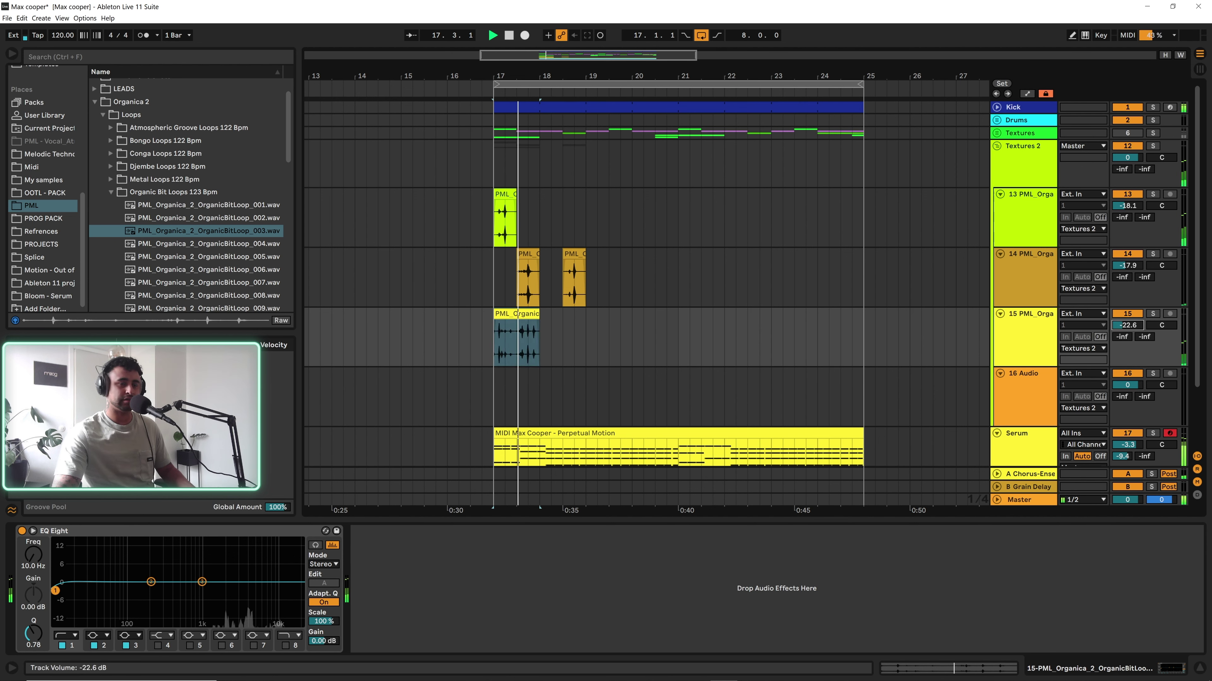
Duplicate the 003 clip into bar 18, reverse the copy, and play from bar 18
click(529, 334)
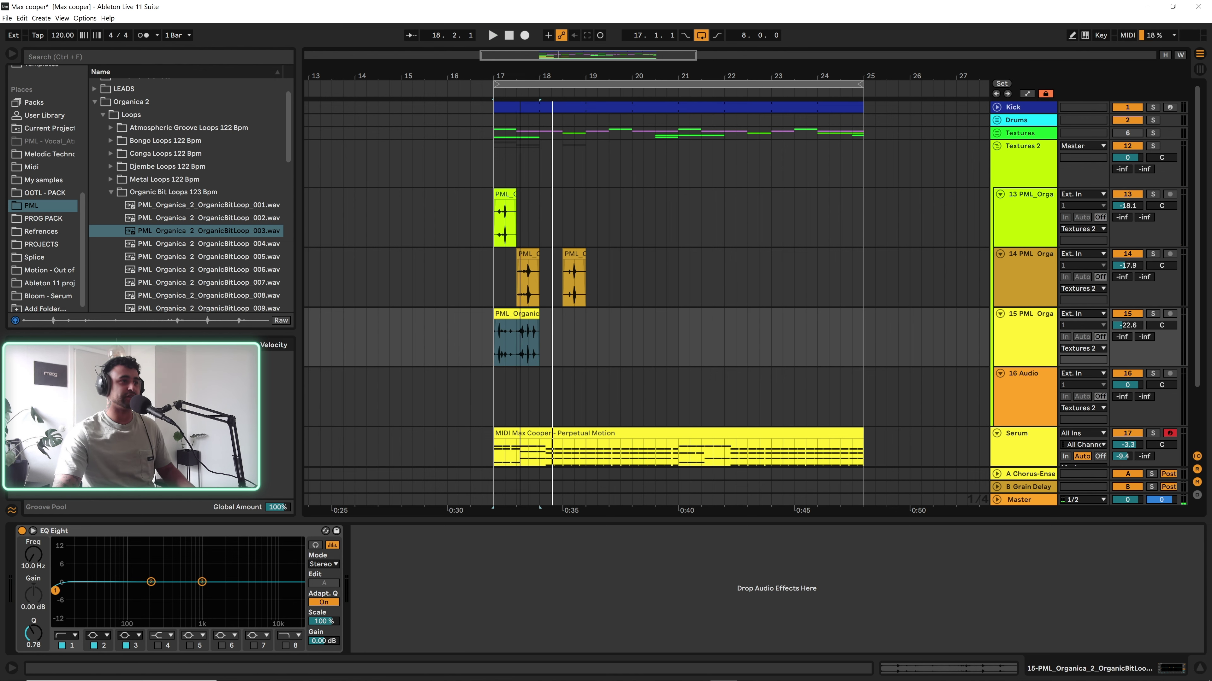
scroll(545, 339, up, 5)
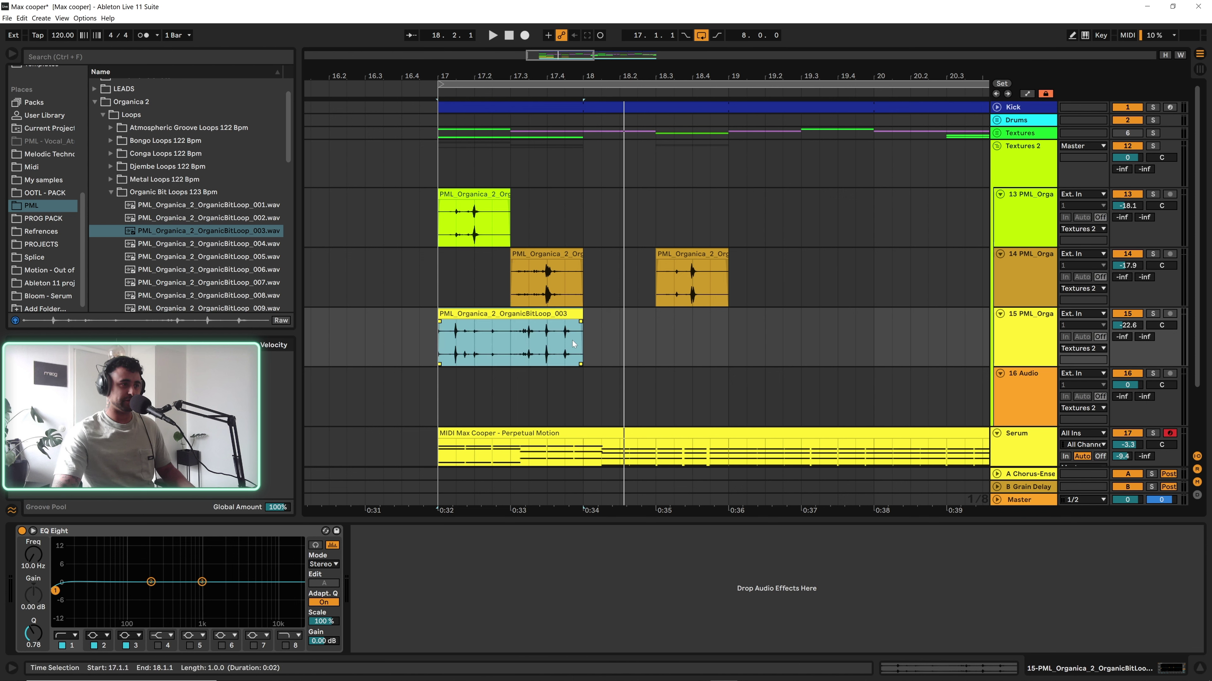
key(ctrl+d)
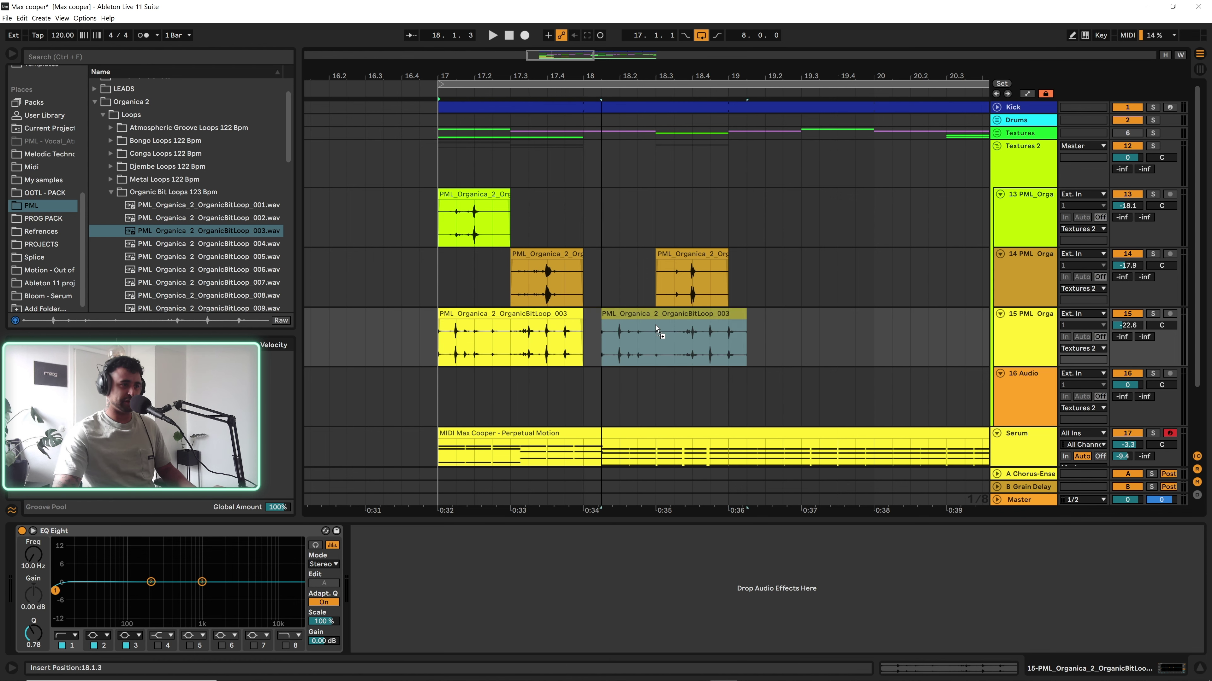
key(r)
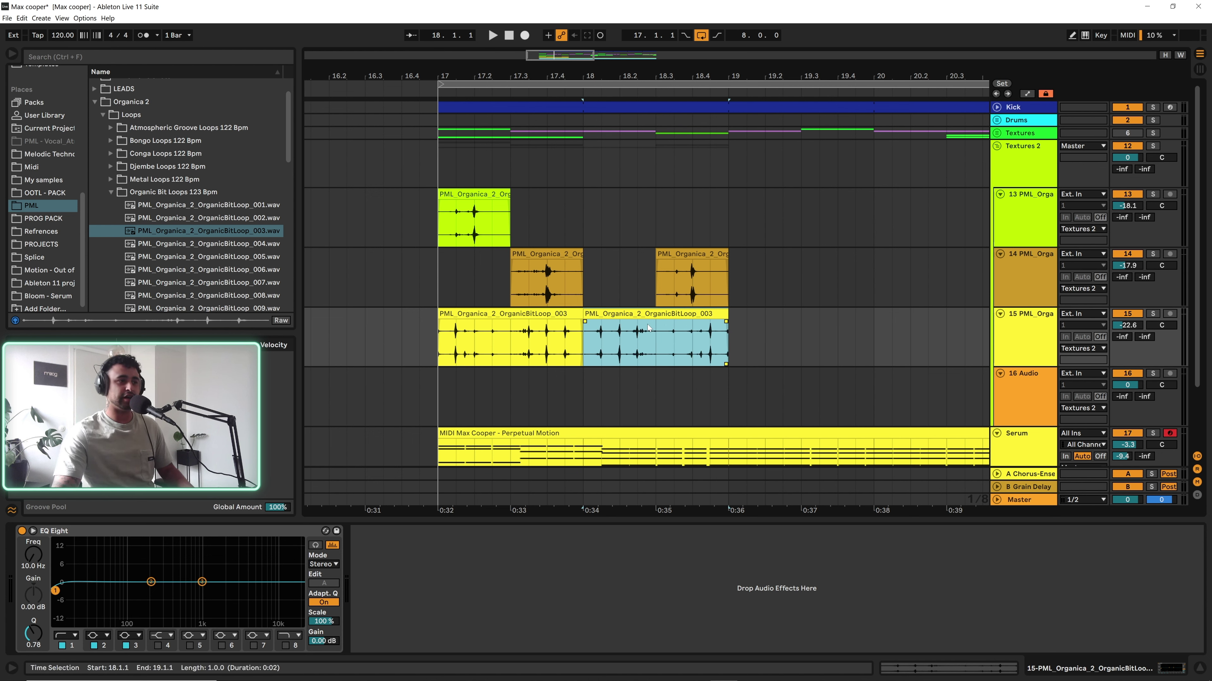
click(588, 341)
key(space)
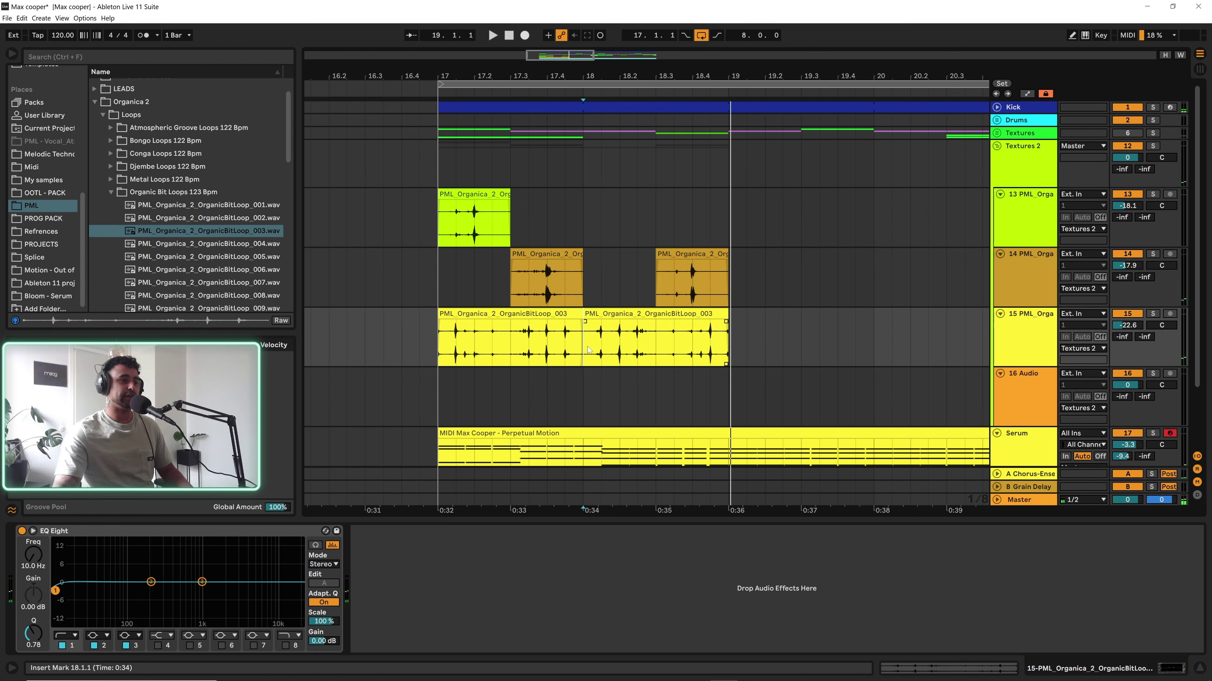
Shorten the reversed 003 clip to end at 18.3 and play from bar 17
drag(726, 334, 655, 334)
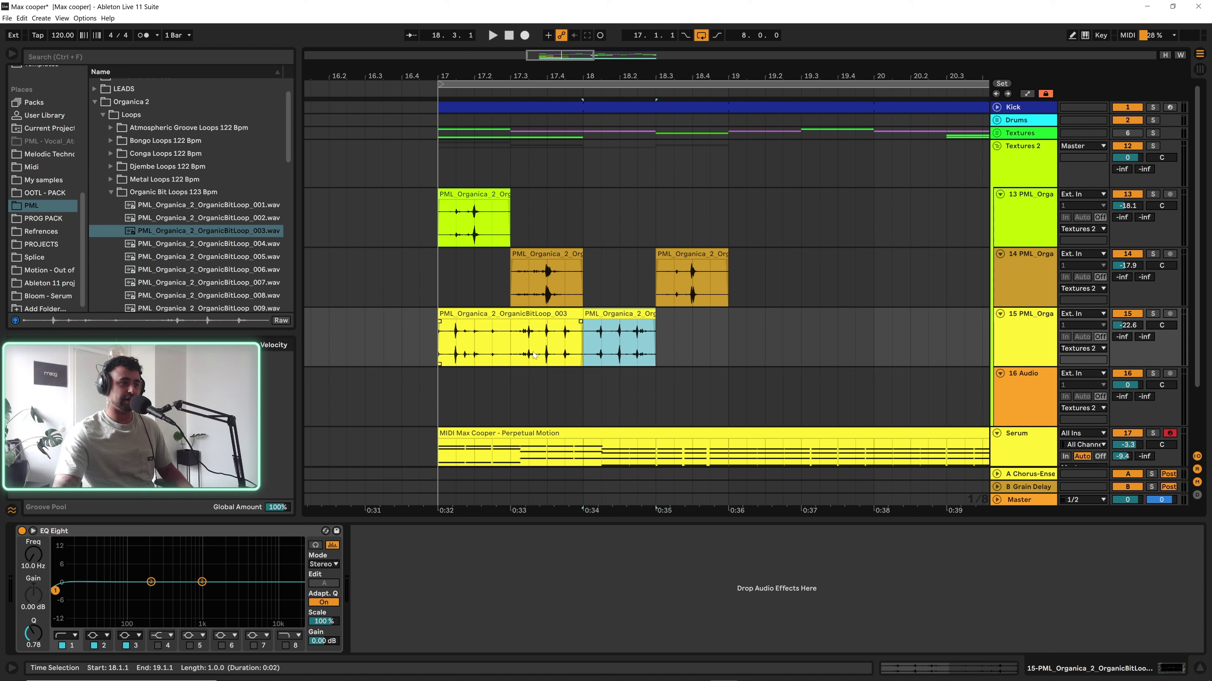
click(447, 346)
key(space)
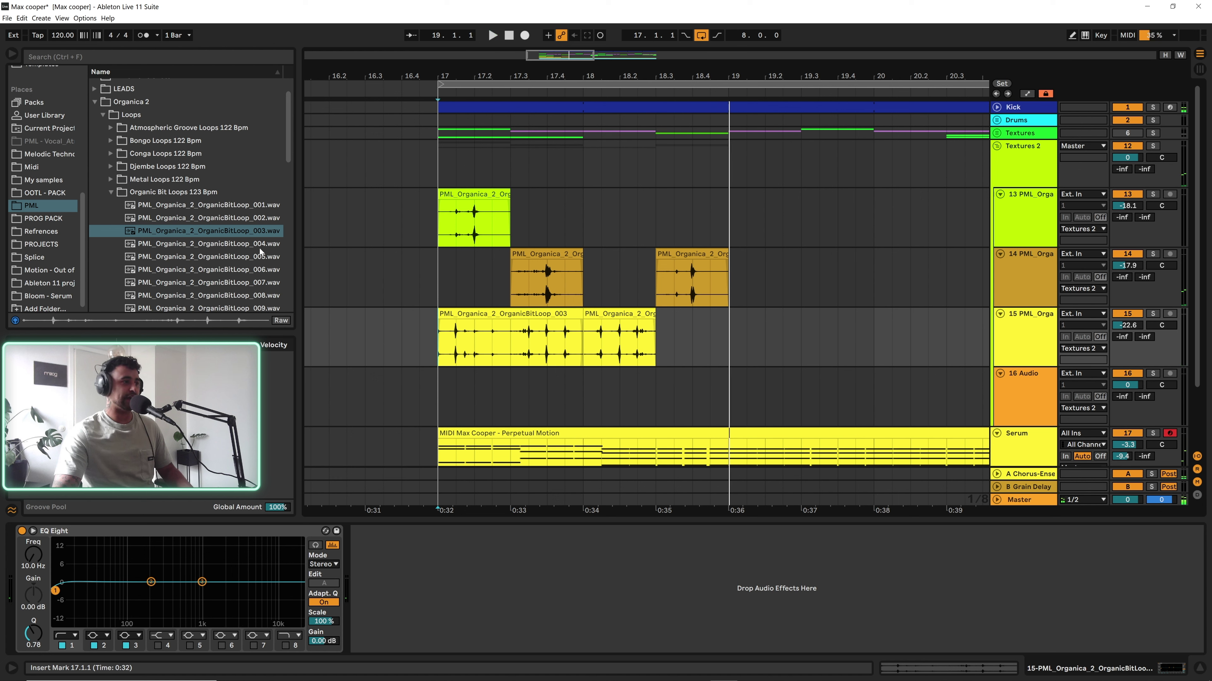
Preview OrganicBitLoop_004 and OrganicBitLoop_011 through _014 in the browser
click(199, 246)
scroll(202, 260, down, 3)
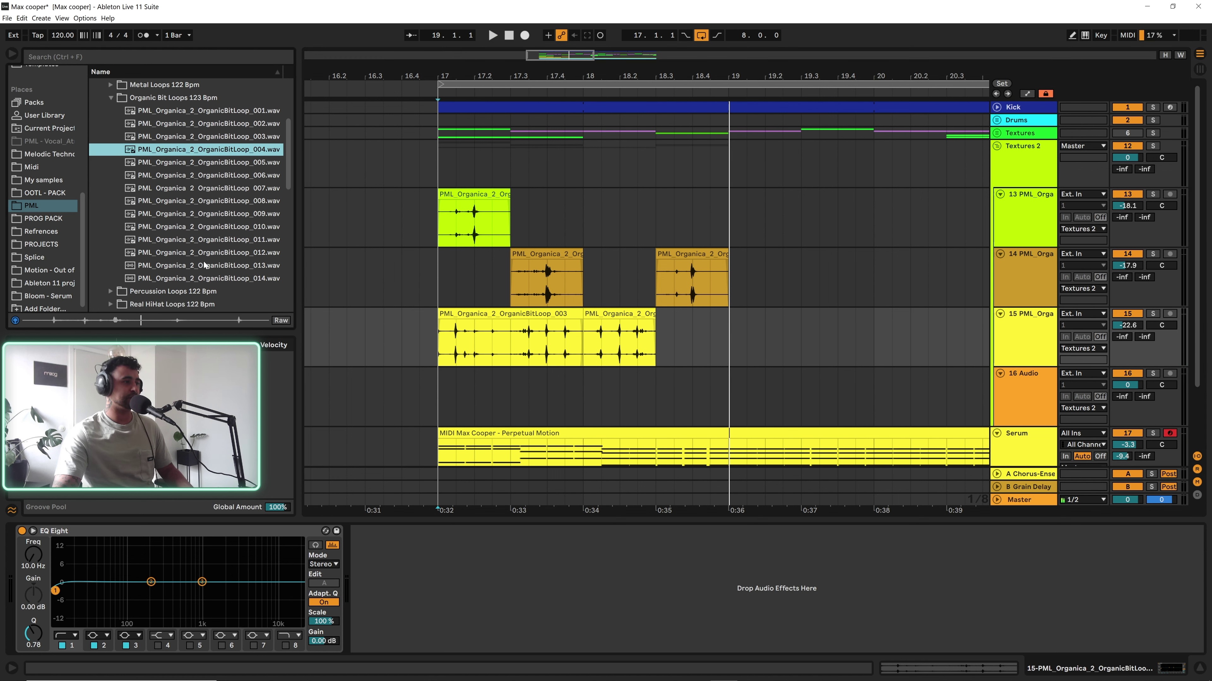
click(200, 240)
click(201, 253)
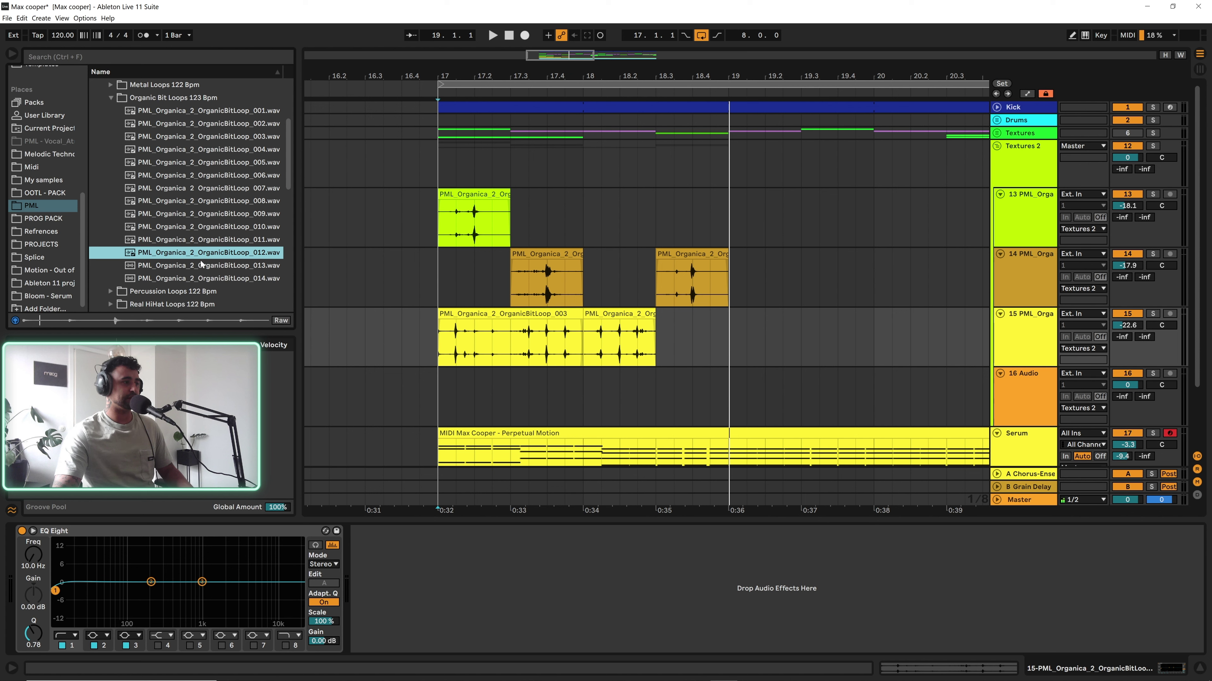
click(198, 267)
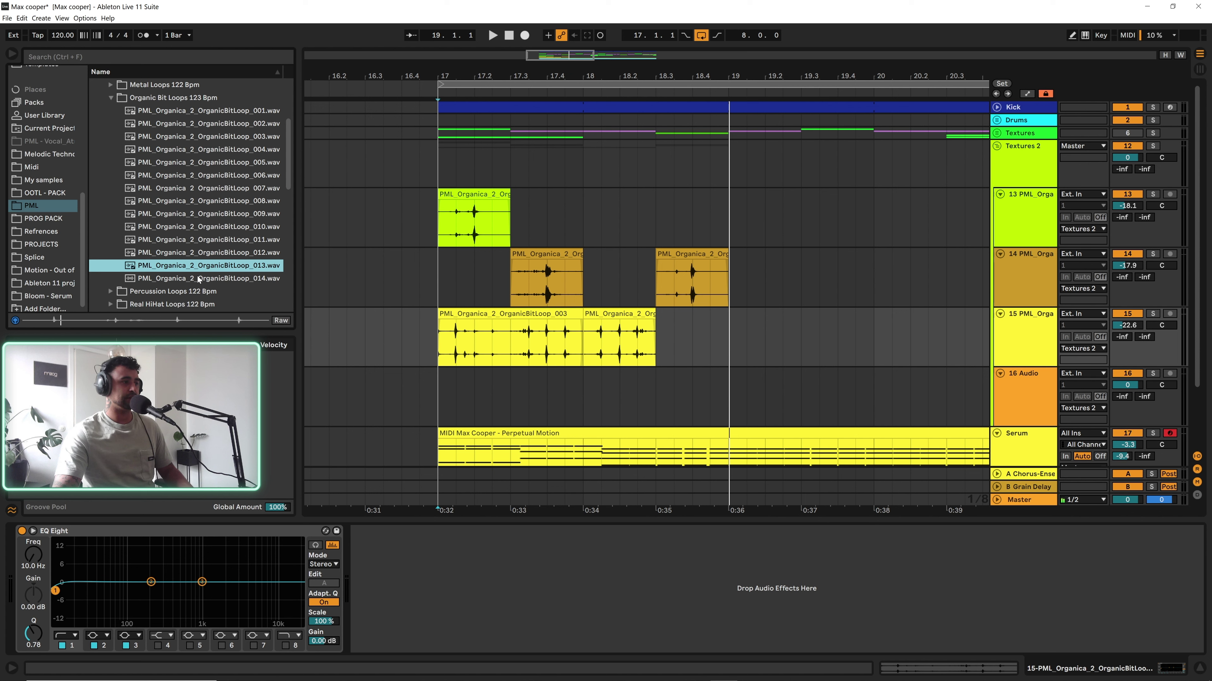
click(200, 278)
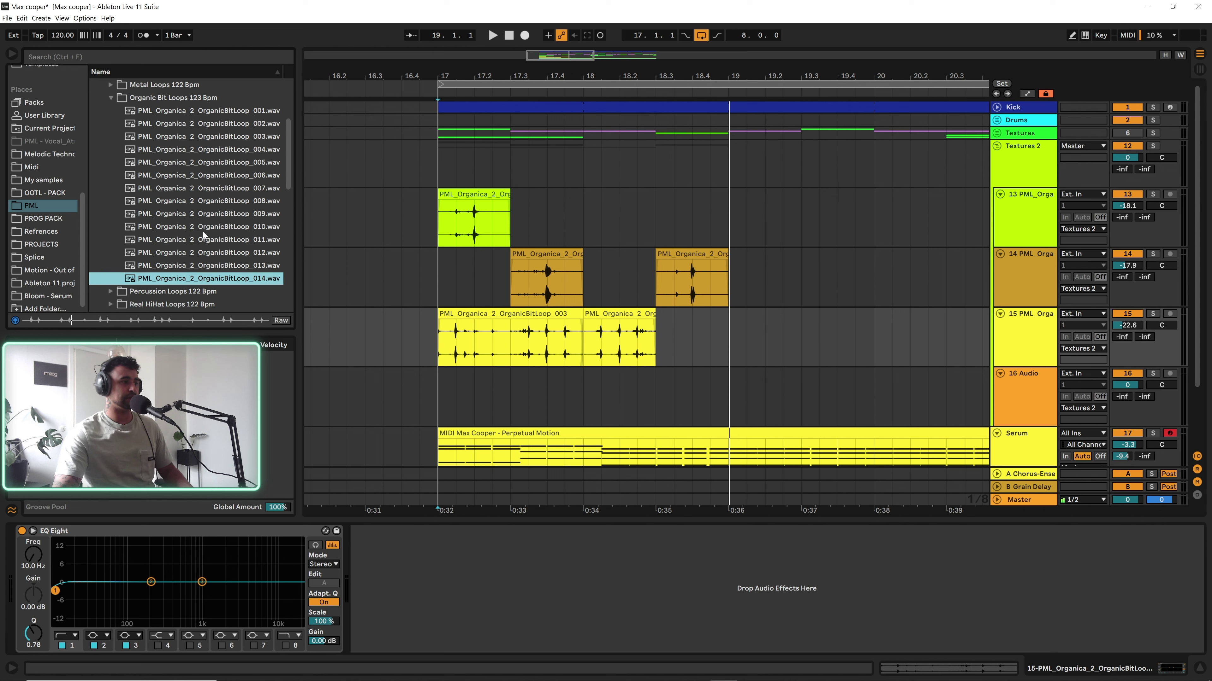
scroll(184, 252, down, 2)
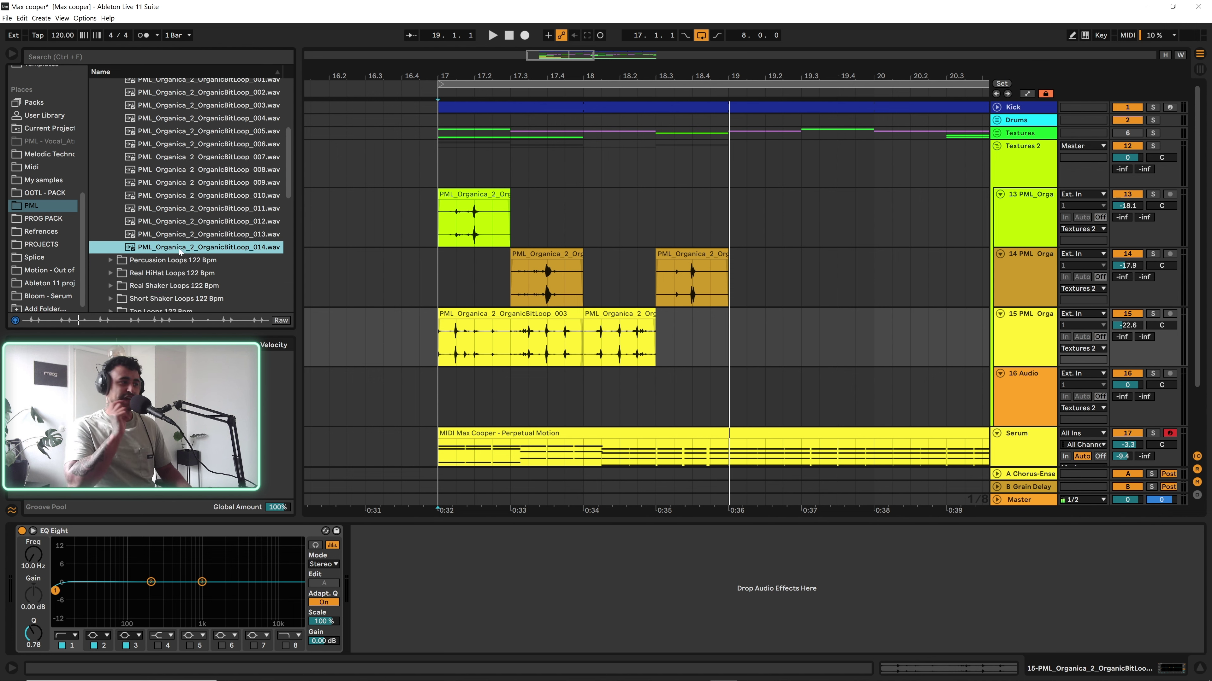
Add a short OrganicBitLoop_014 slice on track 15 from 18.3.1 to 18.4.3 and play from bar 17
drag(180, 251, 650, 357)
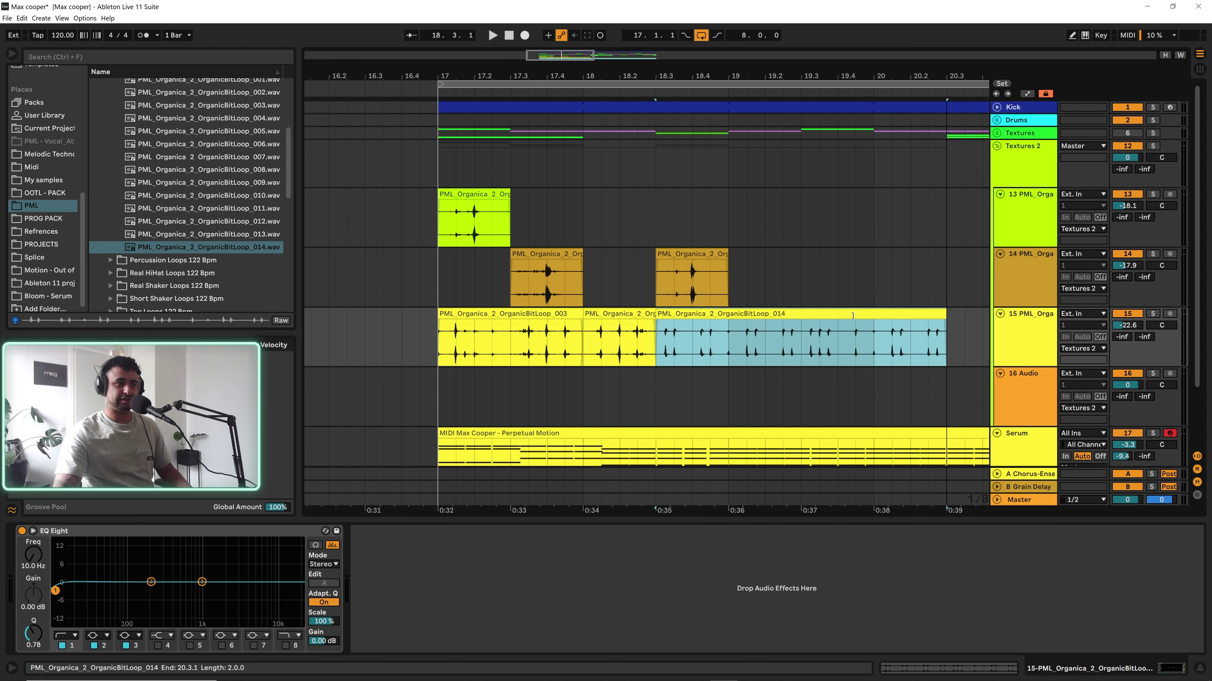
drag(793, 313, 710, 312)
drag(444, 359, 728, 166)
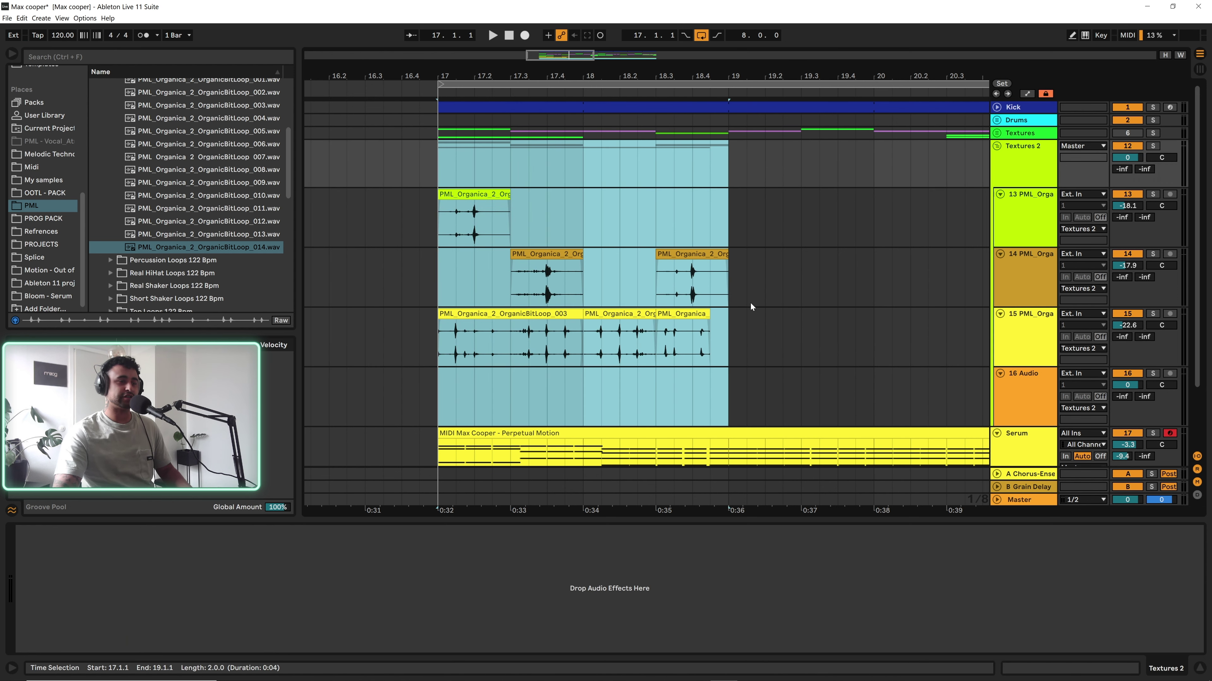
click(747, 299)
click(437, 333)
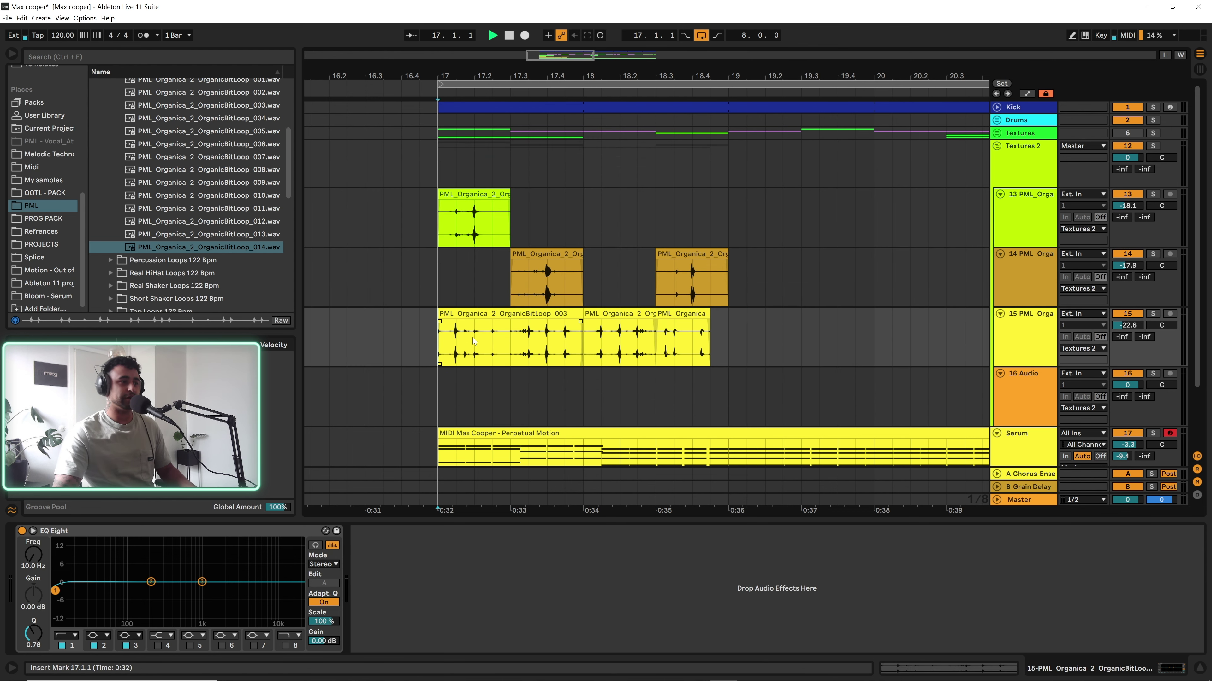
key(space)
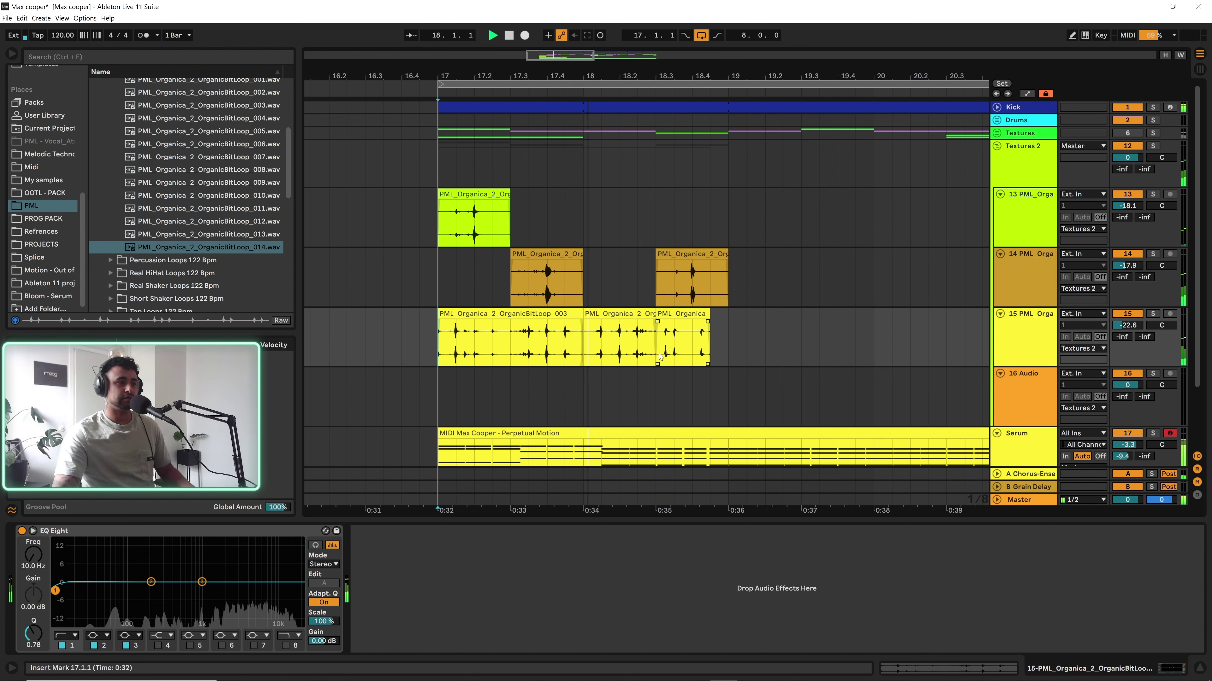
Raise track 15's EQ Eight low cut to about 84.3 Hz
click(690, 342)
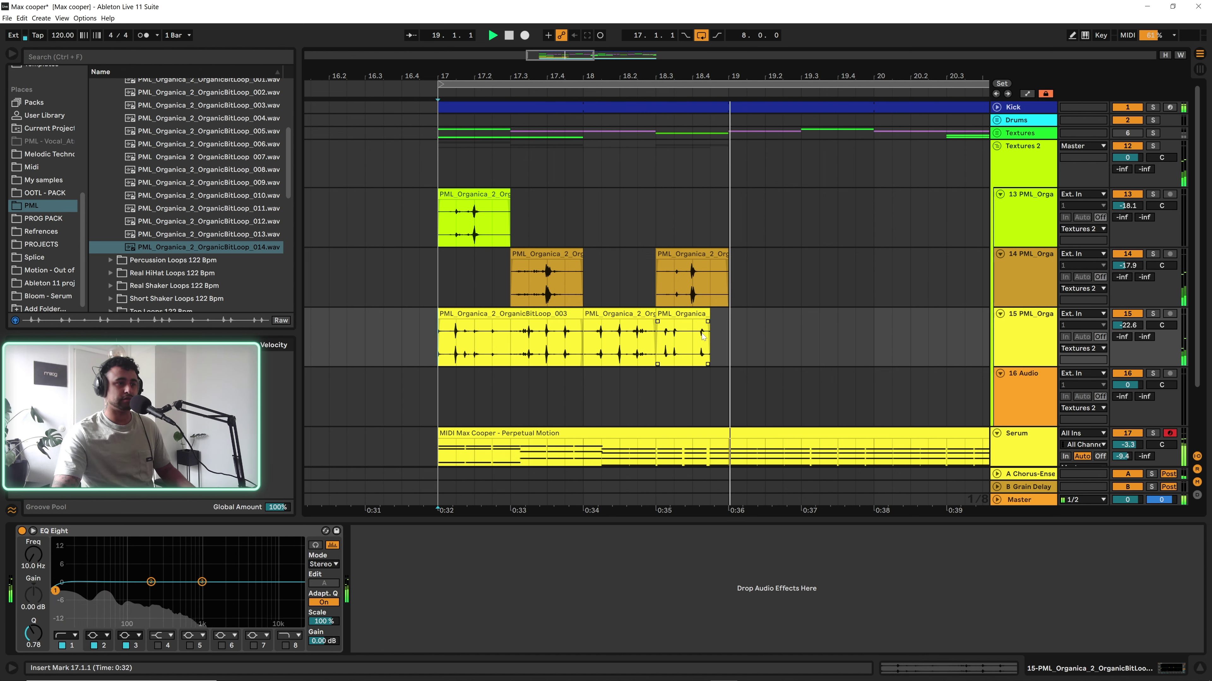
key(space)
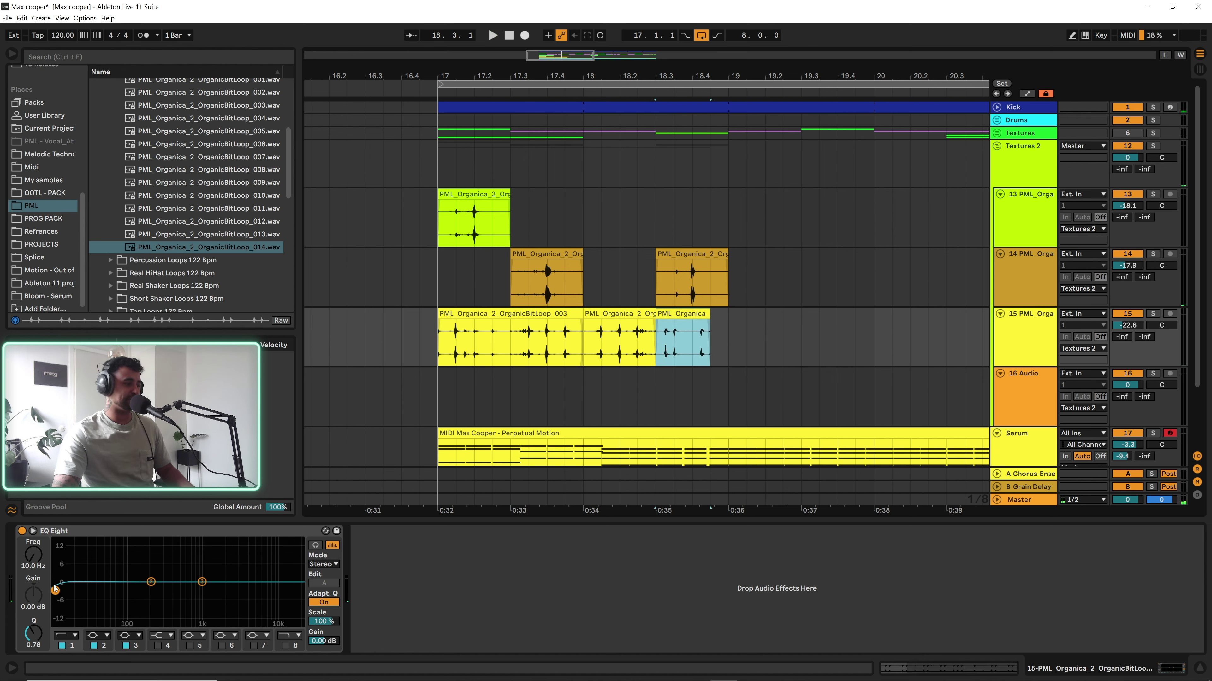
drag(56, 592, 123, 593)
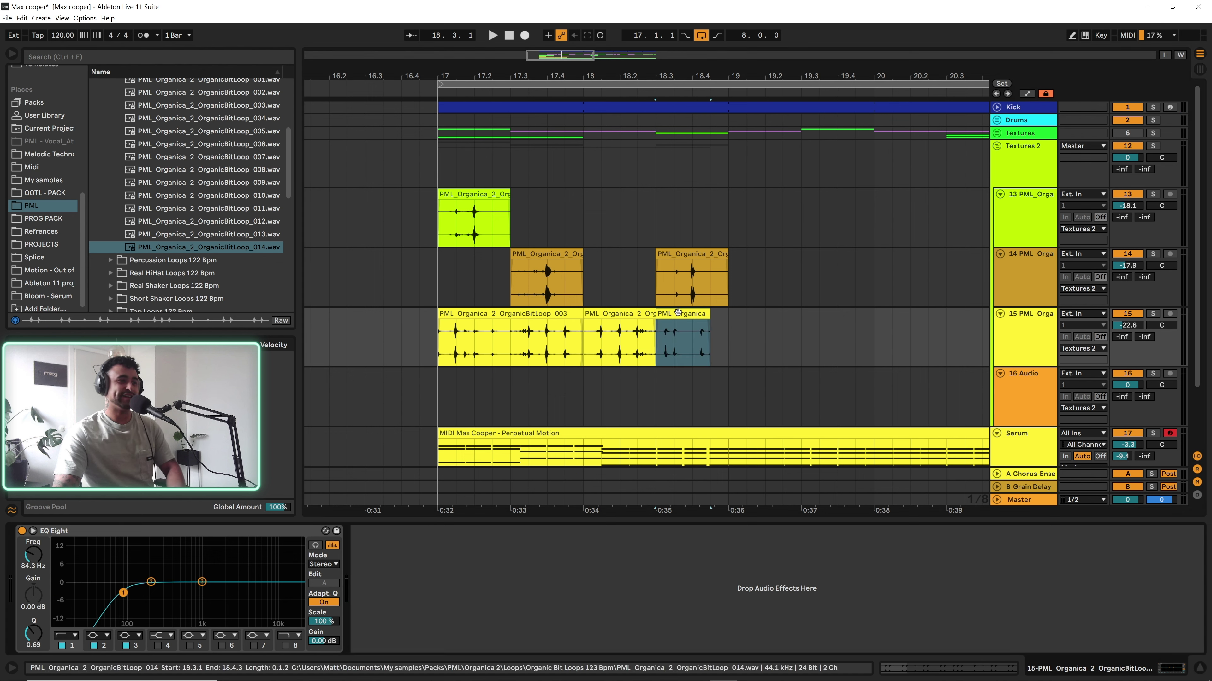
Open Percussion Loops 122 Bpm and preview PercLoop_001 through _016, settling on PercLoop_015
click(109, 261)
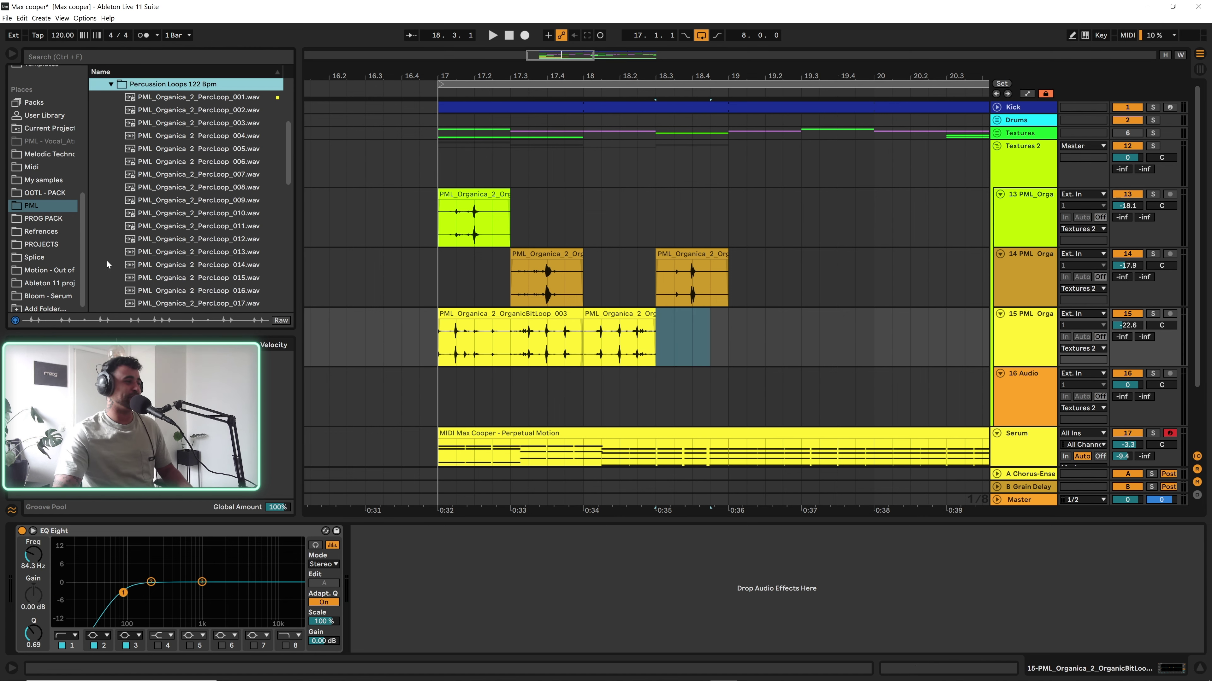
click(181, 96)
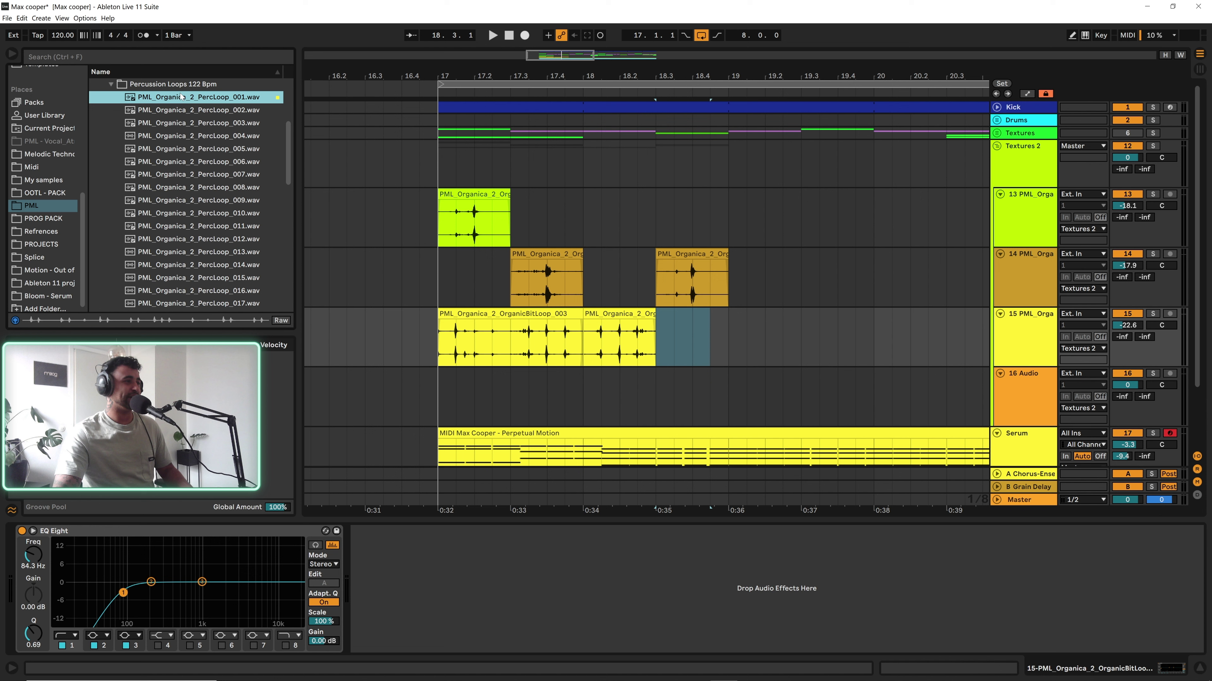
click(179, 109)
click(174, 153)
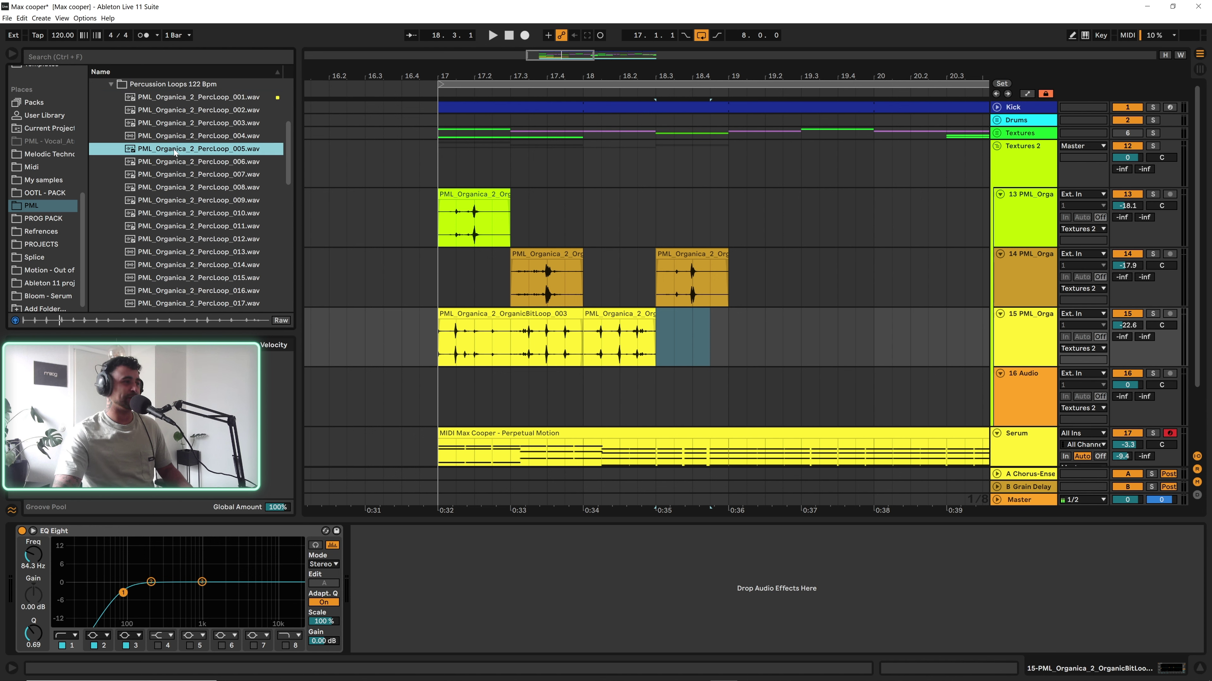
click(169, 196)
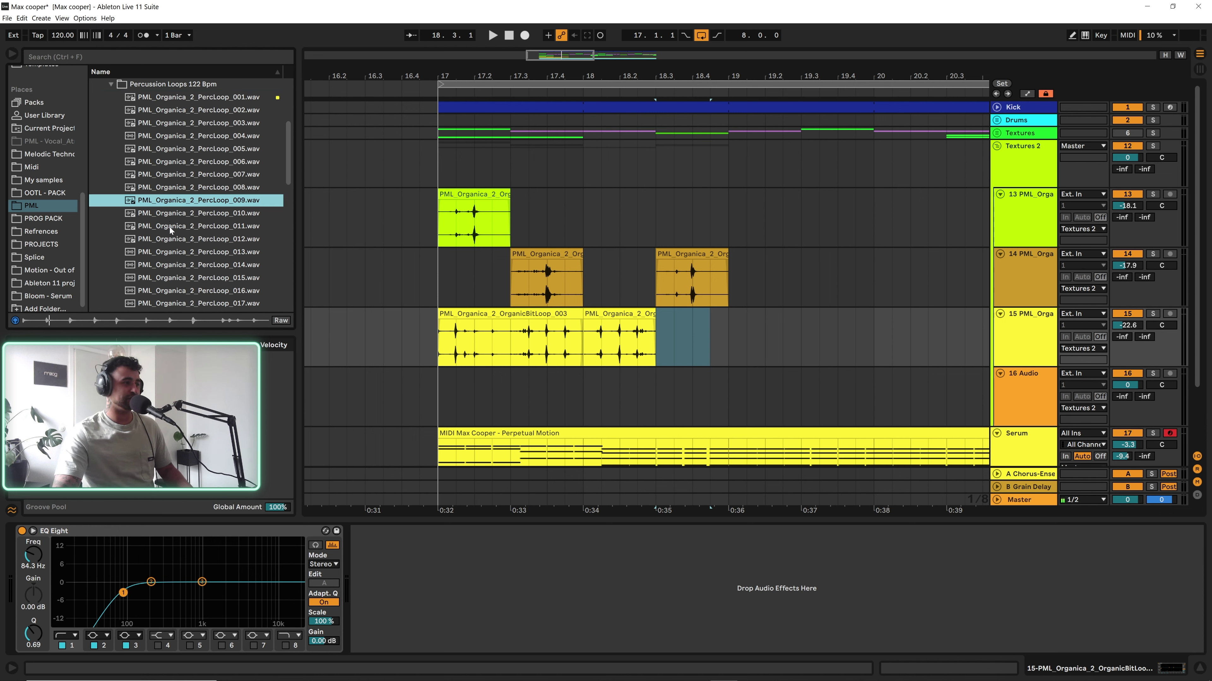
click(169, 227)
click(176, 262)
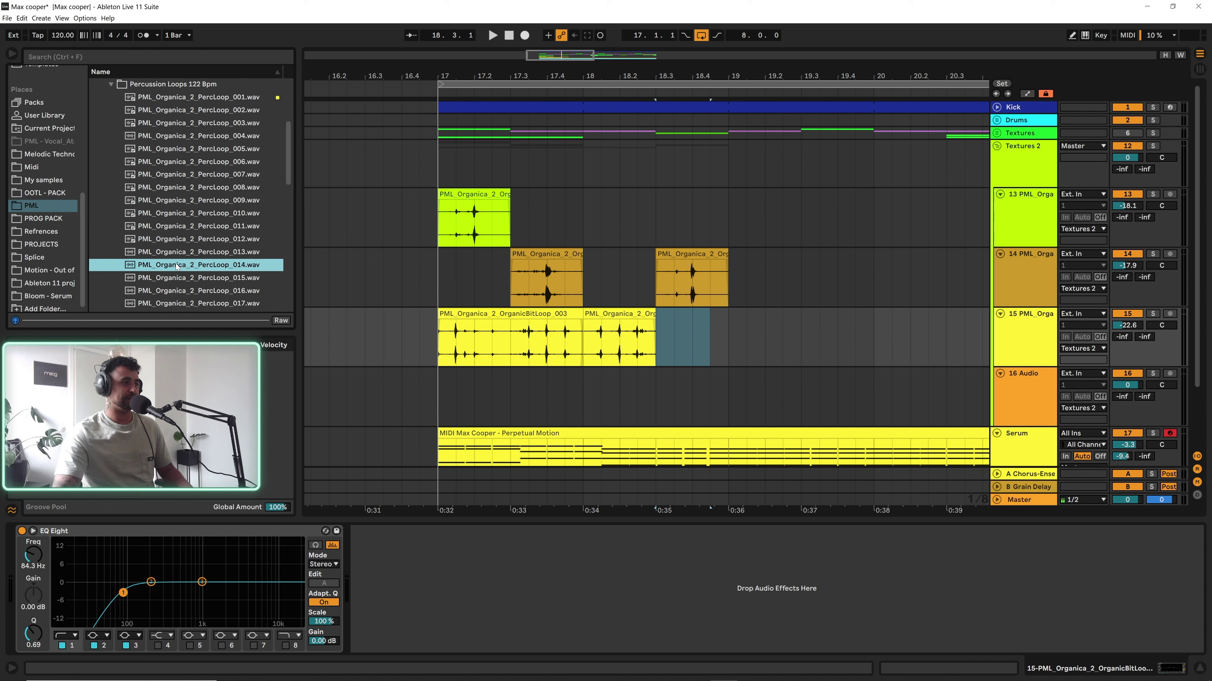
click(174, 281)
scroll(179, 282, down, 2)
click(180, 228)
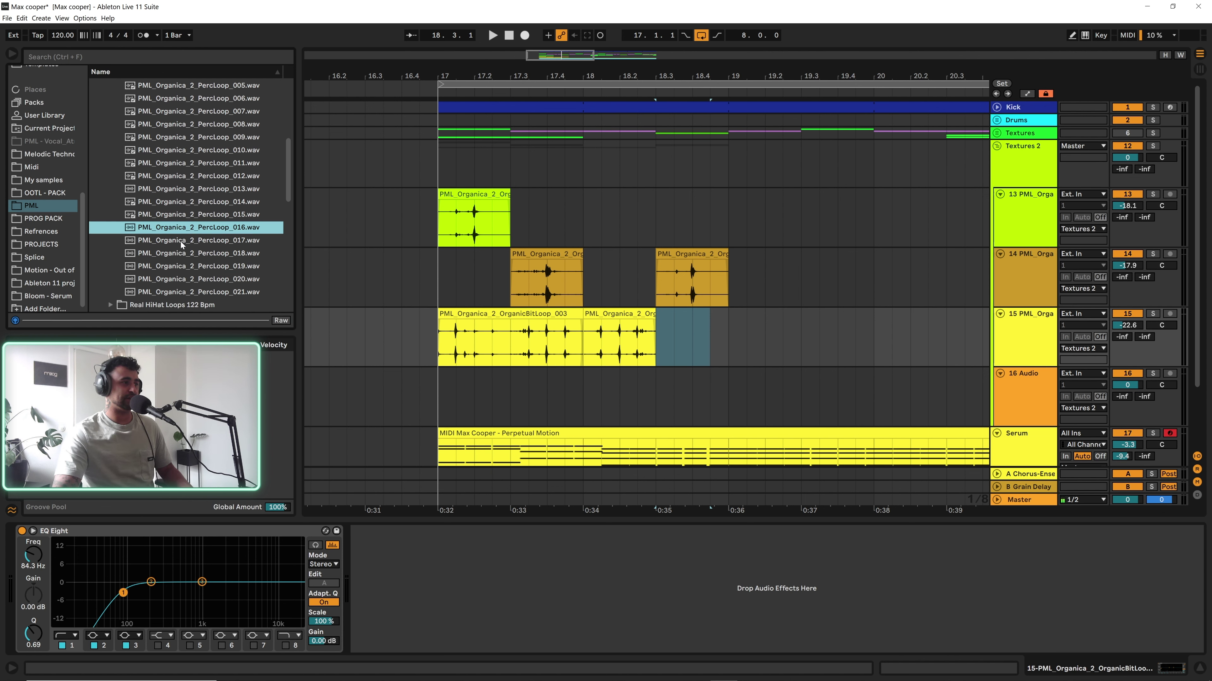
click(173, 218)
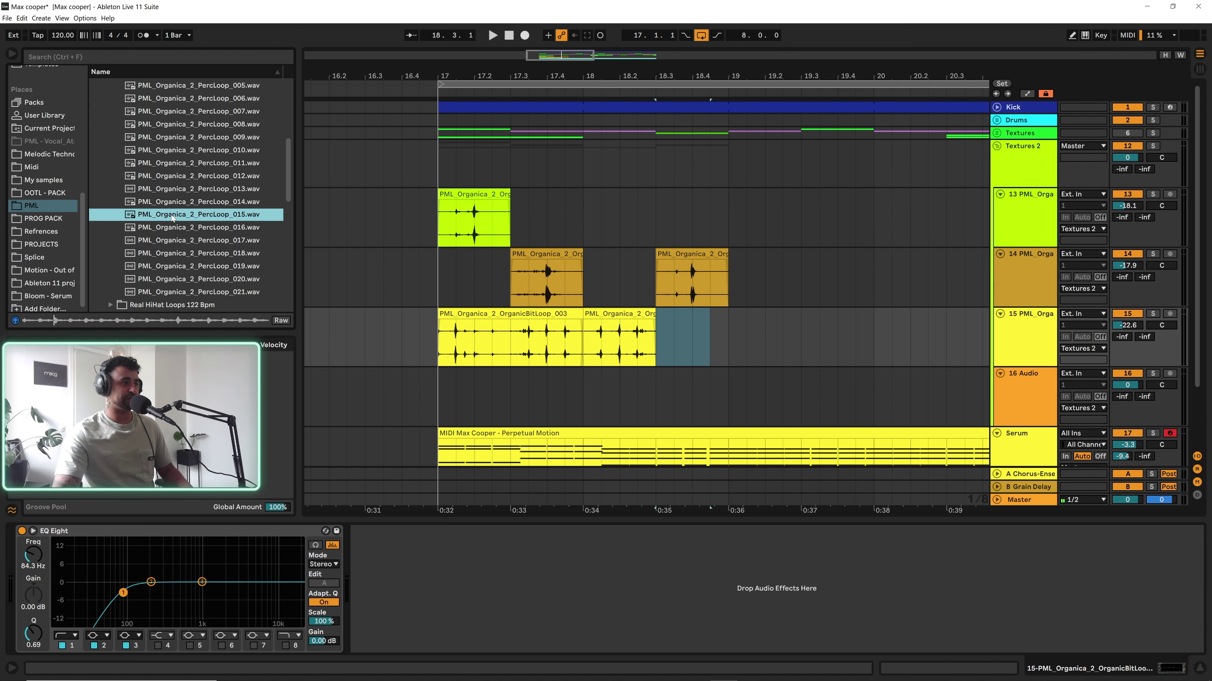
Place a 16th-long PercLoop_015 hit on track 15 at 19.1.1, plus a copy at 18.4.3
drag(172, 218, 723, 345)
scroll(802, 192, down, 1)
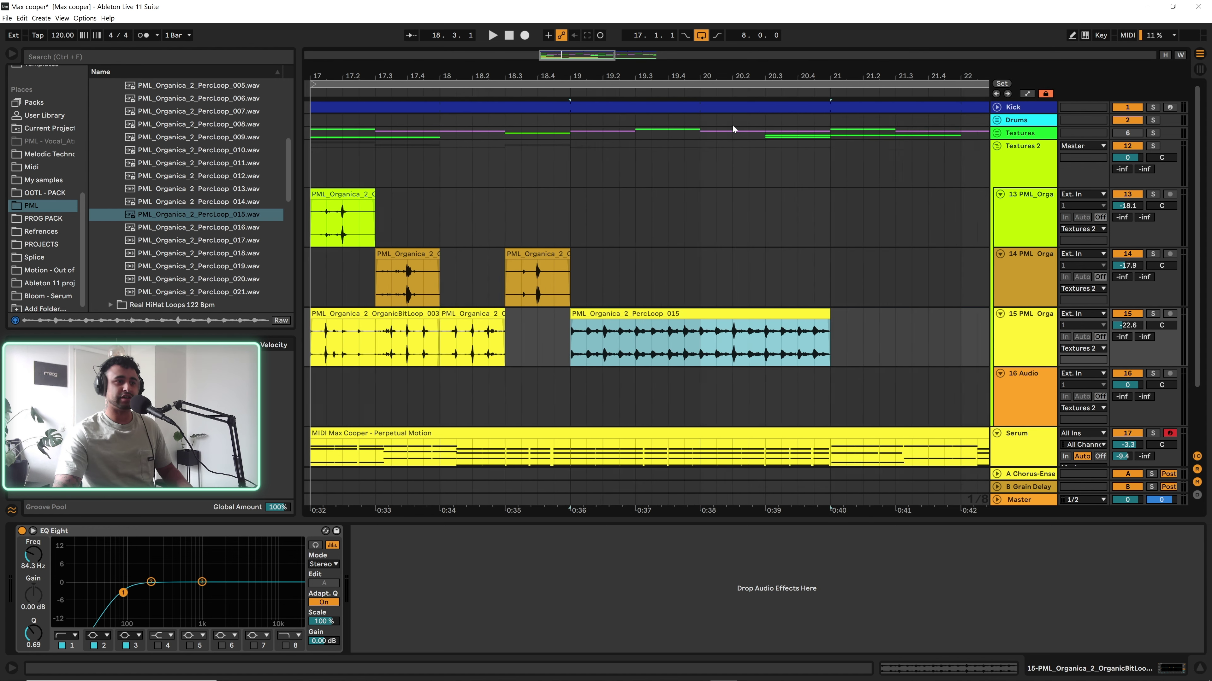
drag(828, 314, 586, 331)
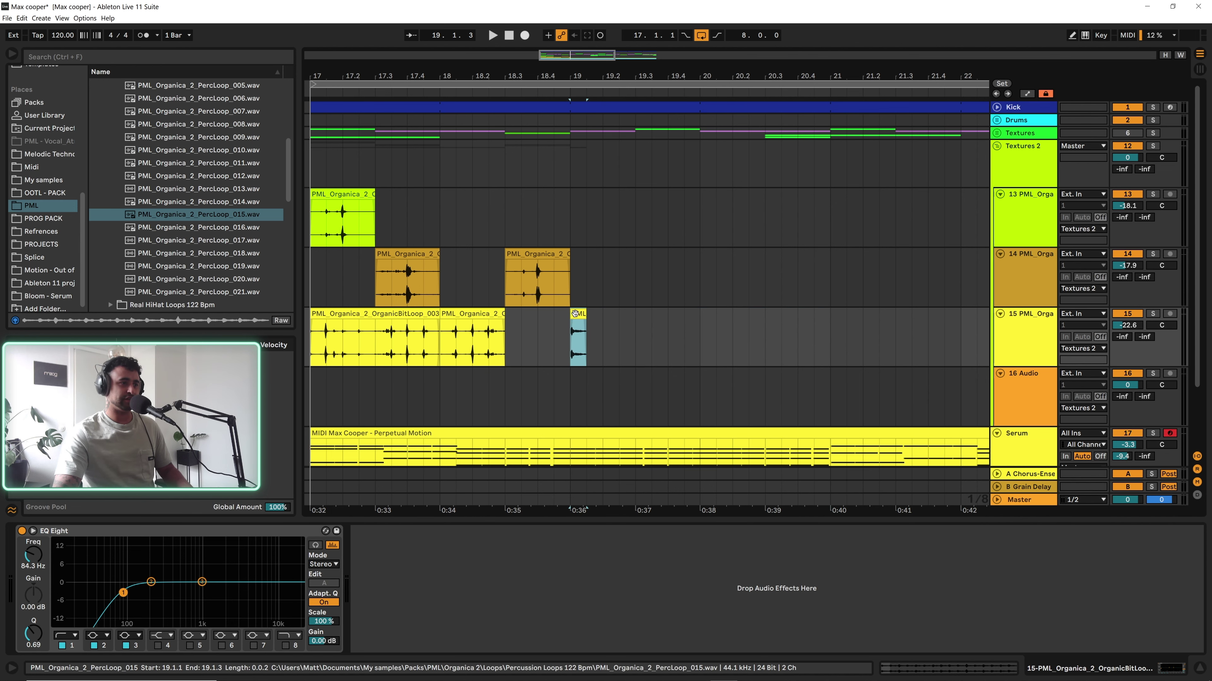
key(space)
scroll(683, 308, left, 3)
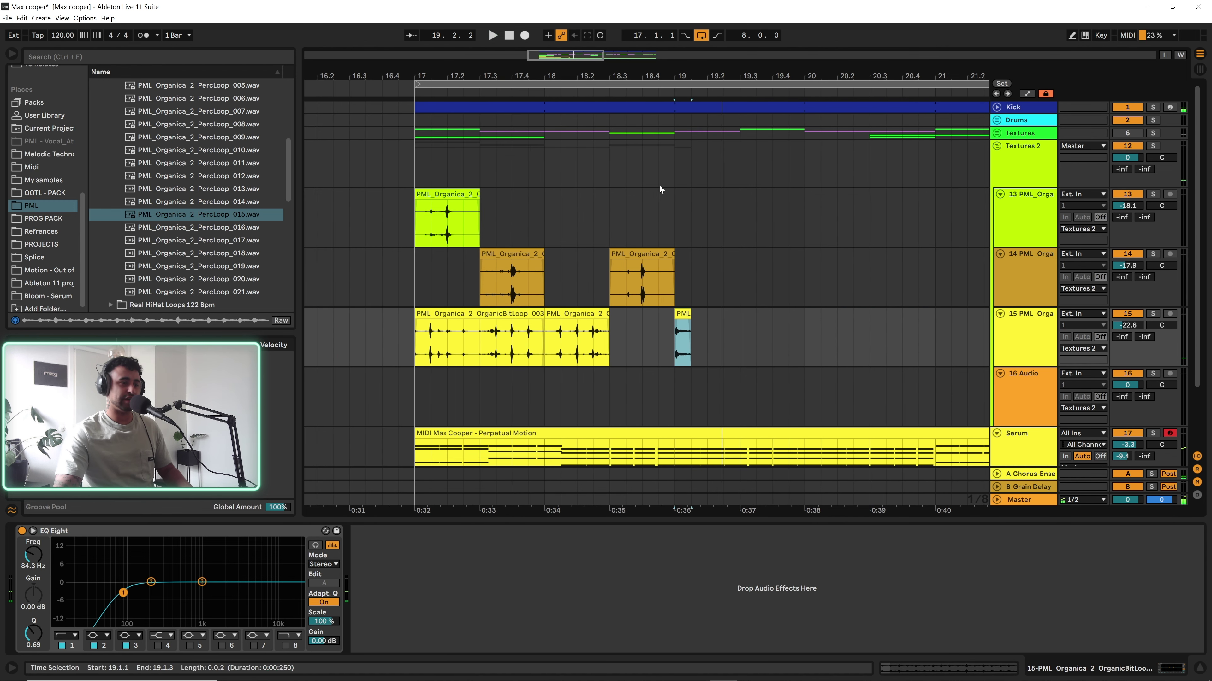
drag(682, 313, 665, 315)
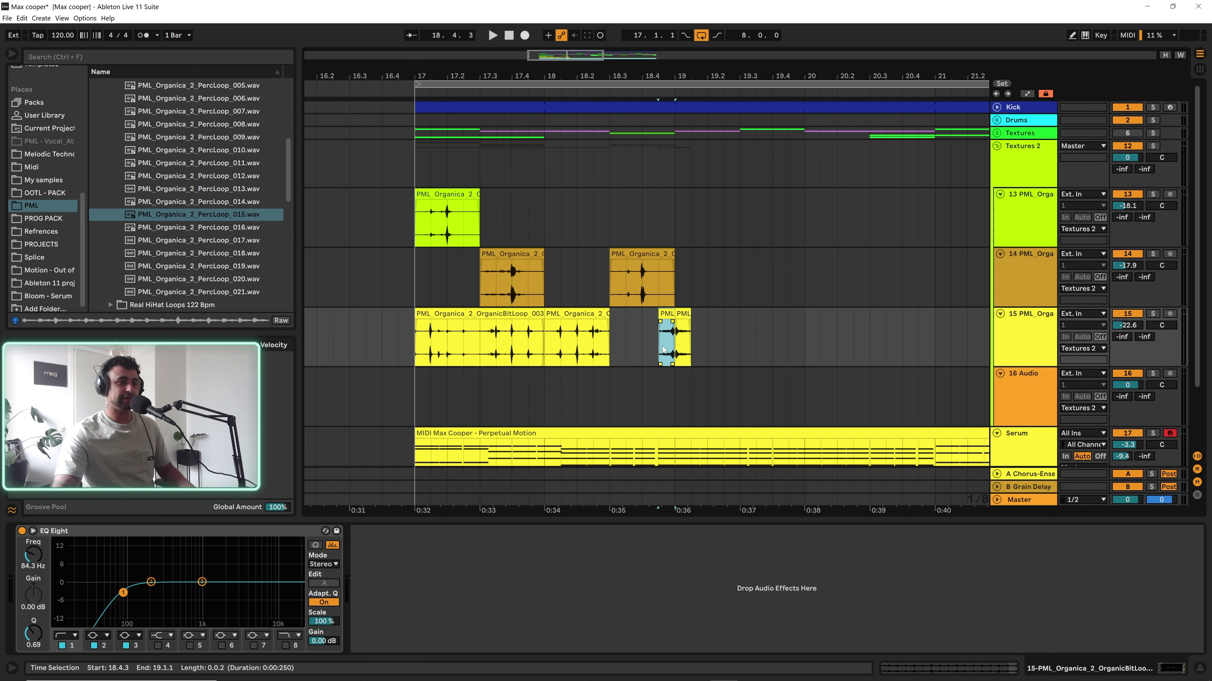
key(space)
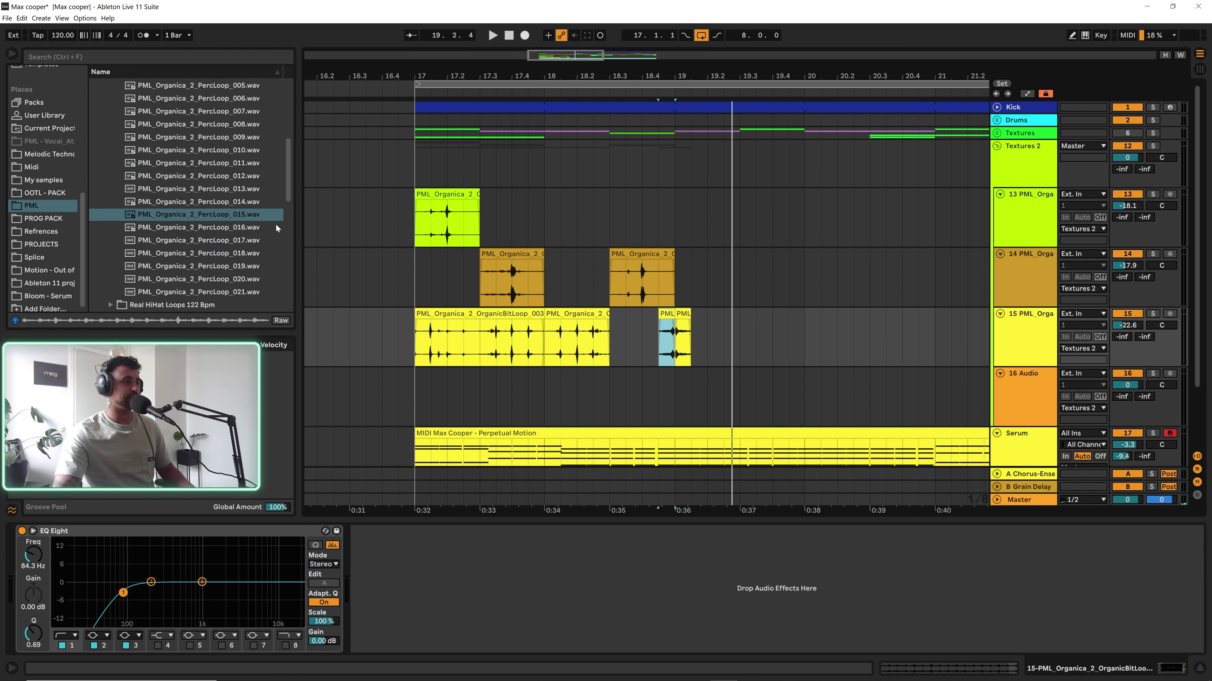
Place AtmoGroove_001 on track 16 at bar 17 and trim it to a one-beat hit
scroll(191, 215, up, 10)
click(160, 115)
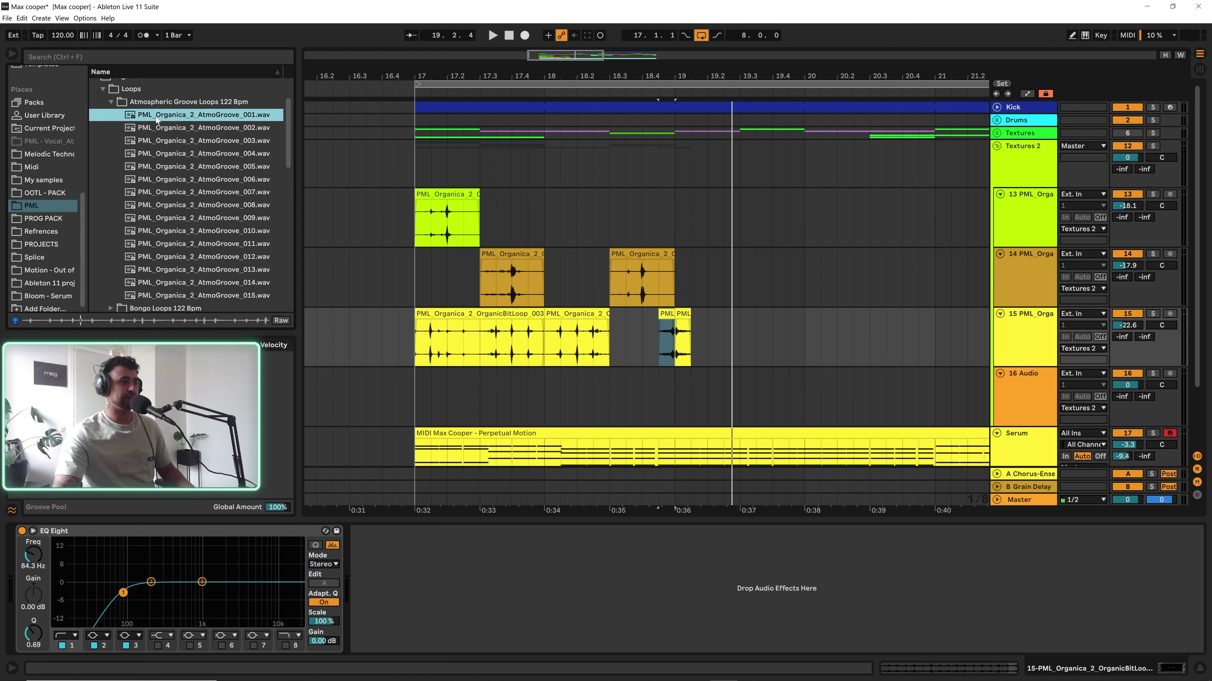
key(space)
drag(155, 116, 423, 389)
drag(933, 388, 447, 410)
key(space)
Lower track 16 to -13.2 dB and copy the hit to bar 19
drag(1127, 385, 1127, 389)
click(443, 377)
drag(443, 377, 690, 401)
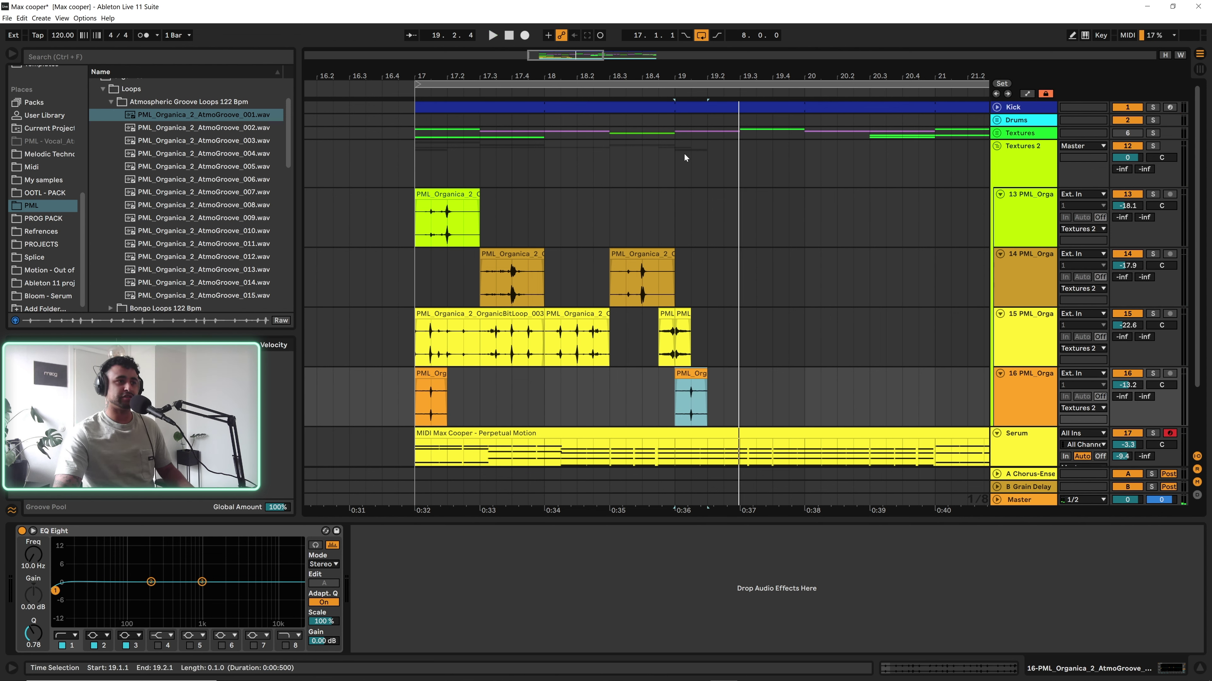
Duplicate the bar 17–19 chop pattern on tracks 13–15 into bars 19–21
drag(413, 352, 676, 187)
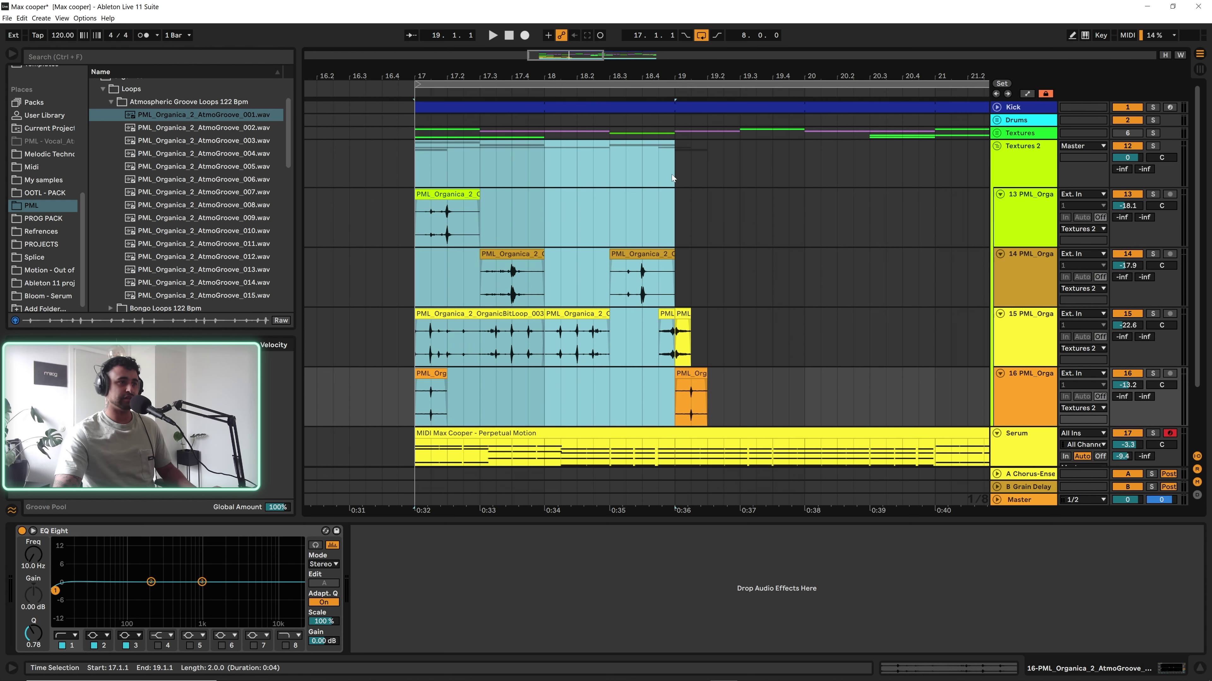
key(ctrl+d)
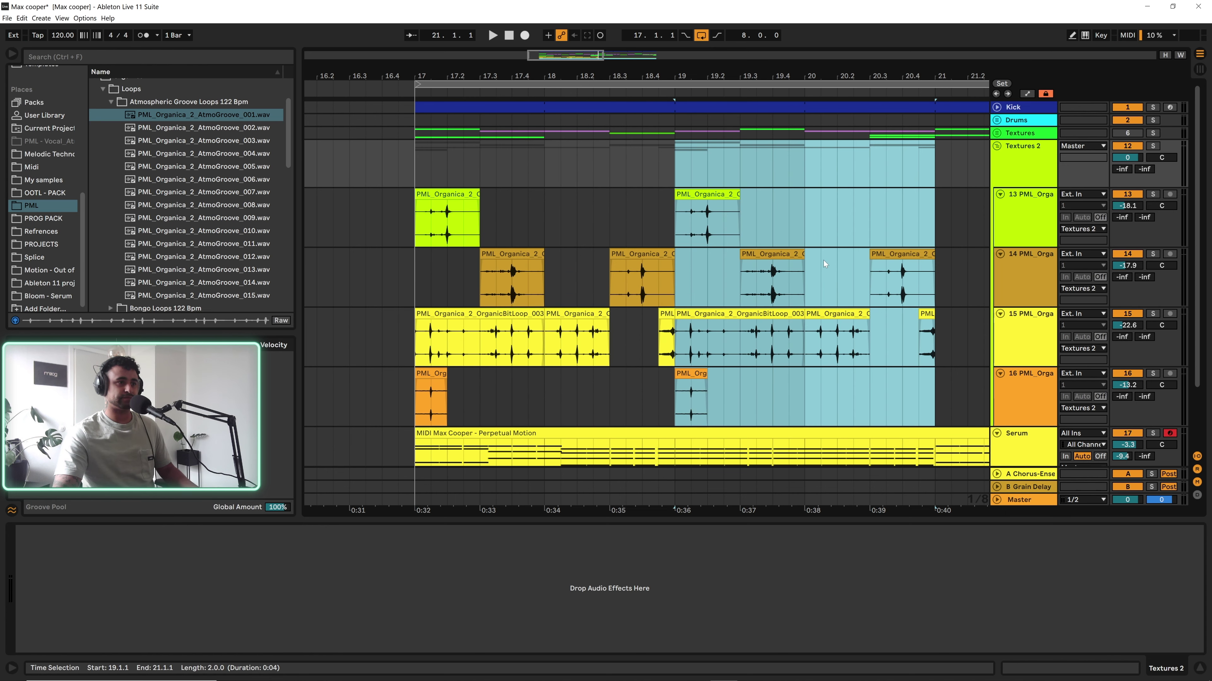
click(784, 205)
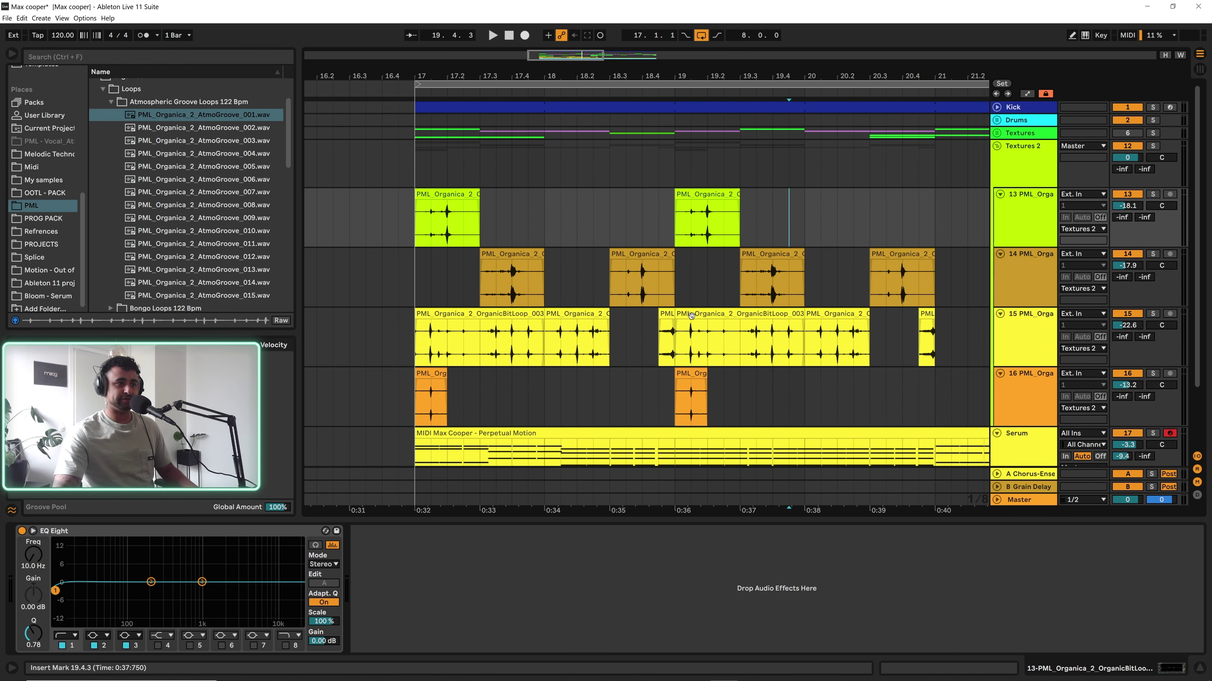
Split track 15's repeated loop clip at a marked range, then play from 18.4.3 to check it
click(711, 195)
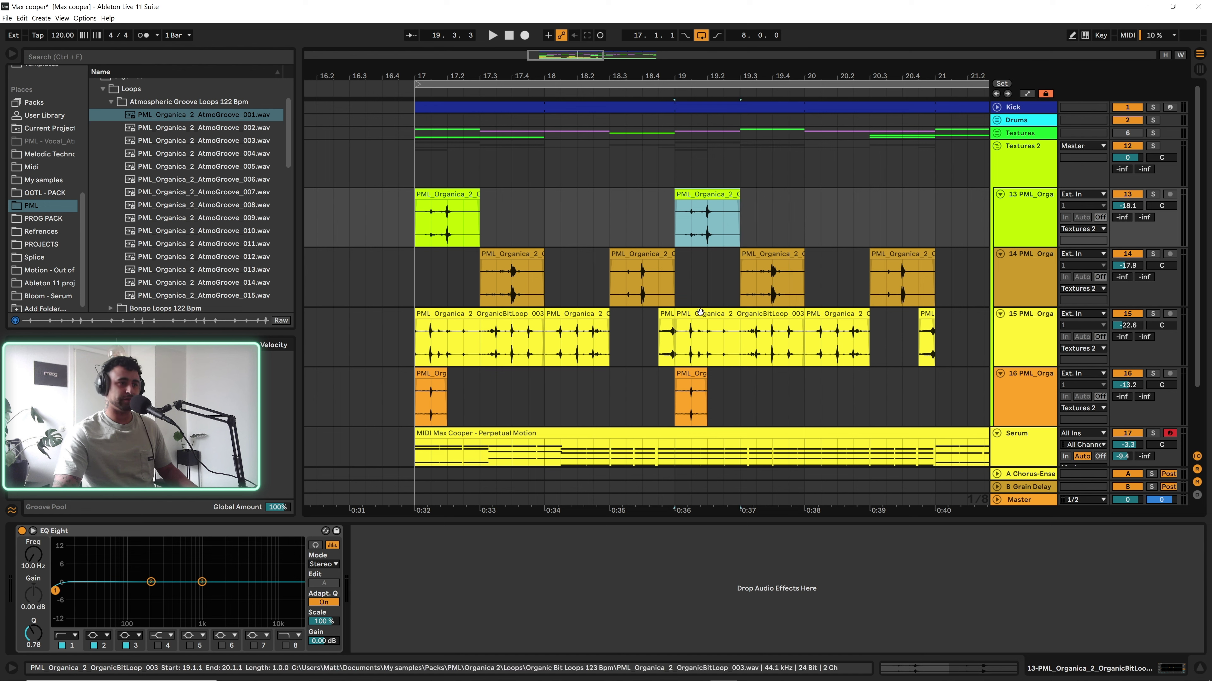
drag(677, 339, 738, 335)
key(ctrl+e)
click(652, 346)
key(space)
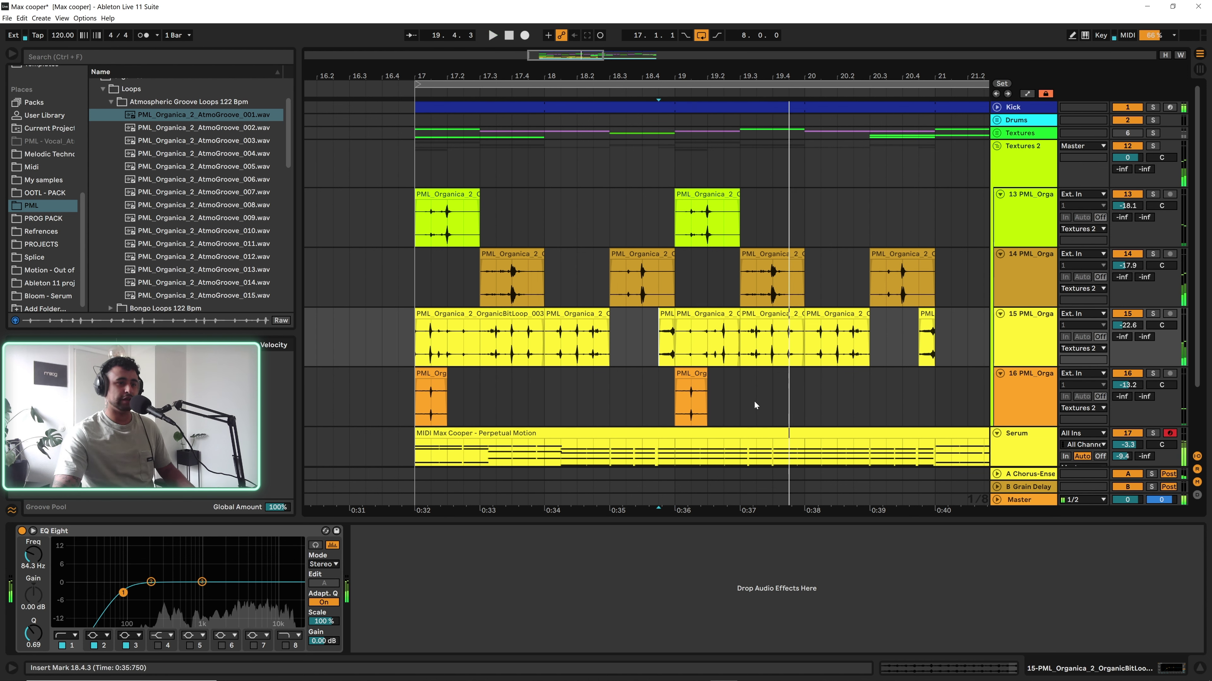
Place AtmoGroove_011 on track 16 at bar 19.2 and shorten it to under a bar
click(223, 235)
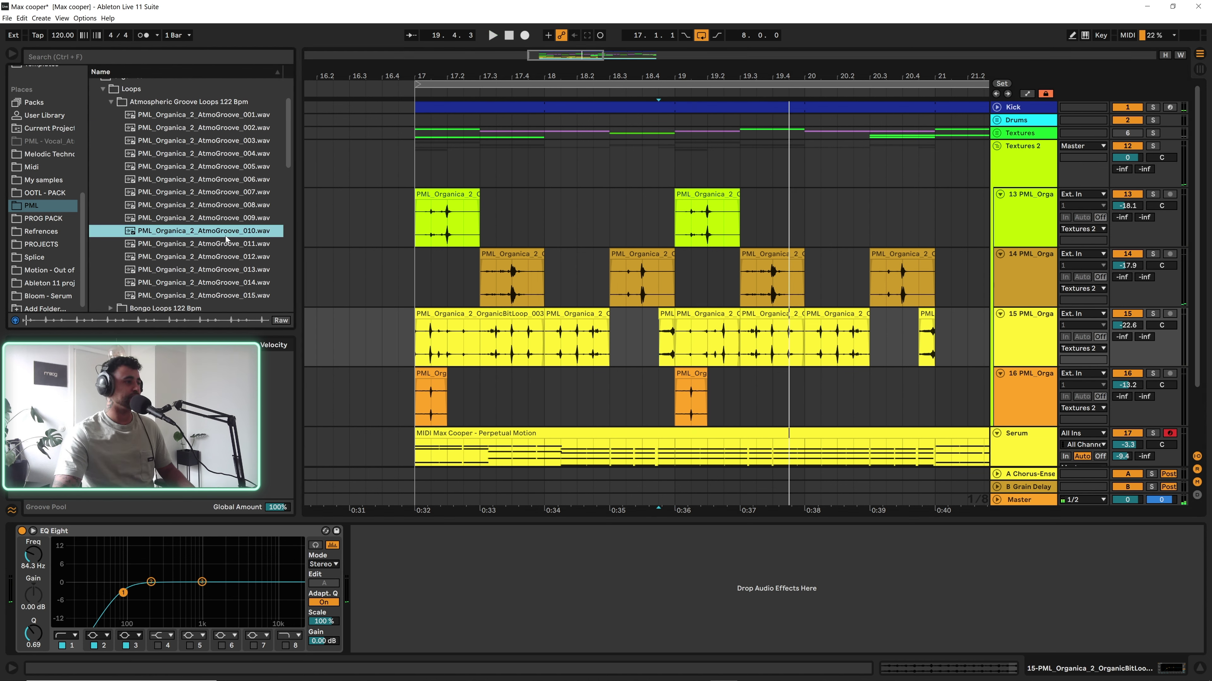
click(208, 245)
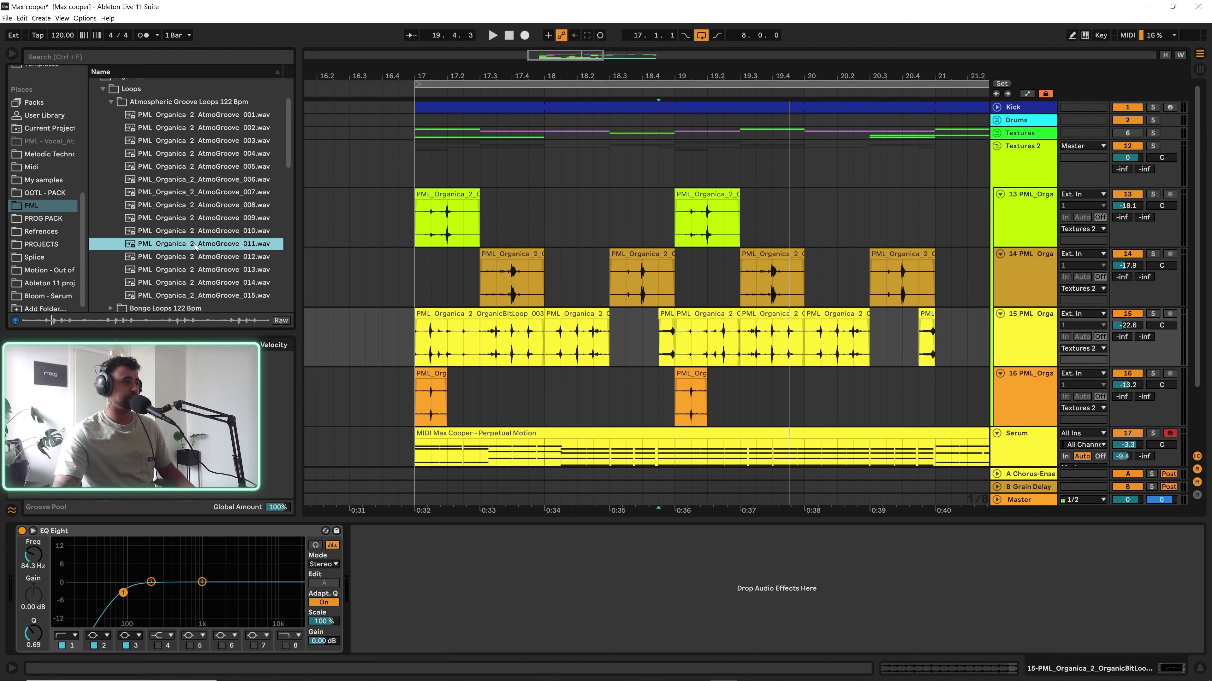
drag(196, 246, 711, 396)
key(minus)
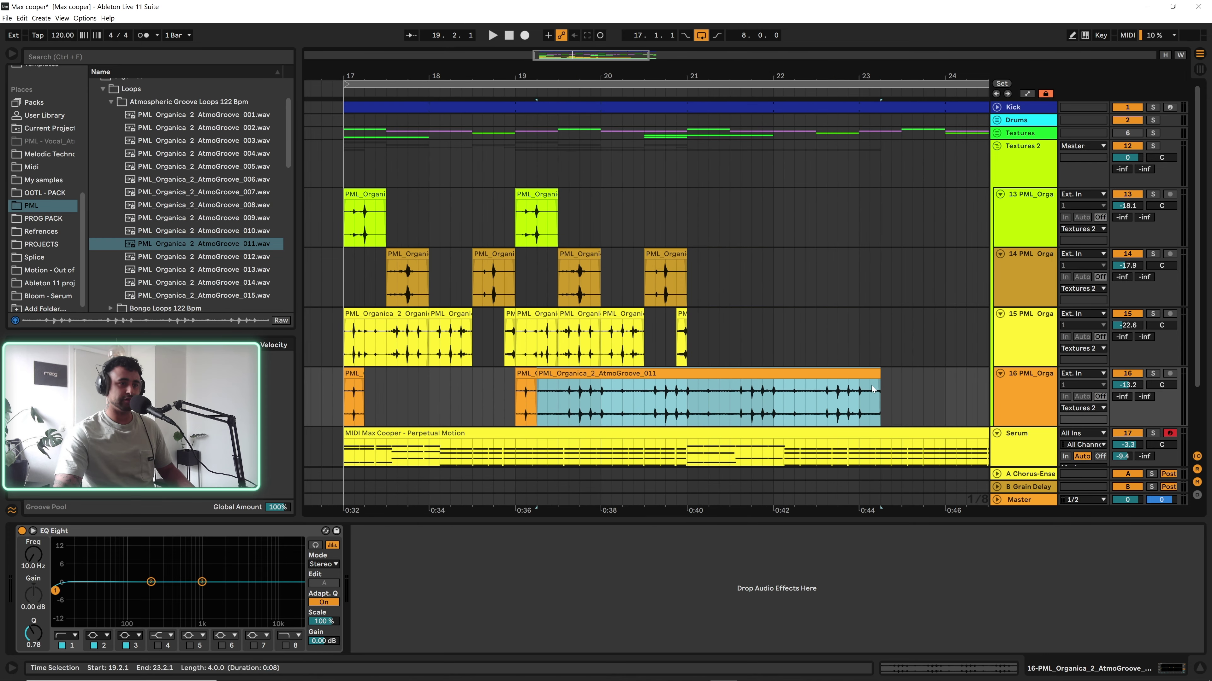
drag(878, 388, 574, 400)
key(space)
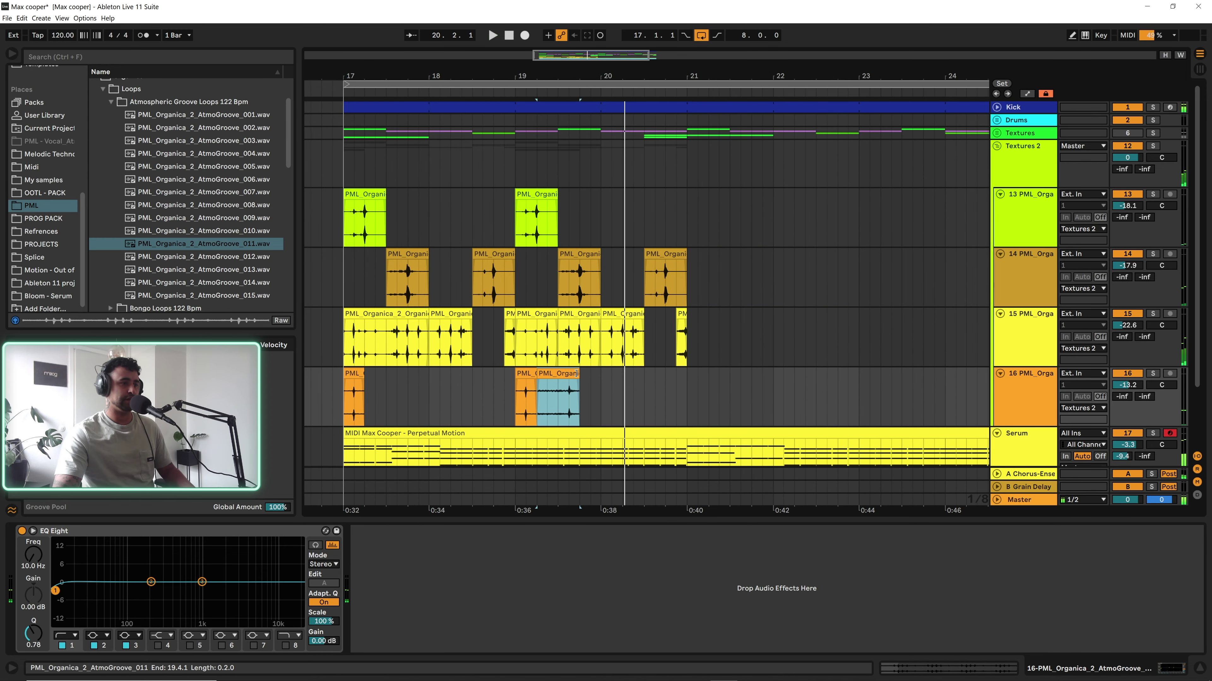
click(518, 403)
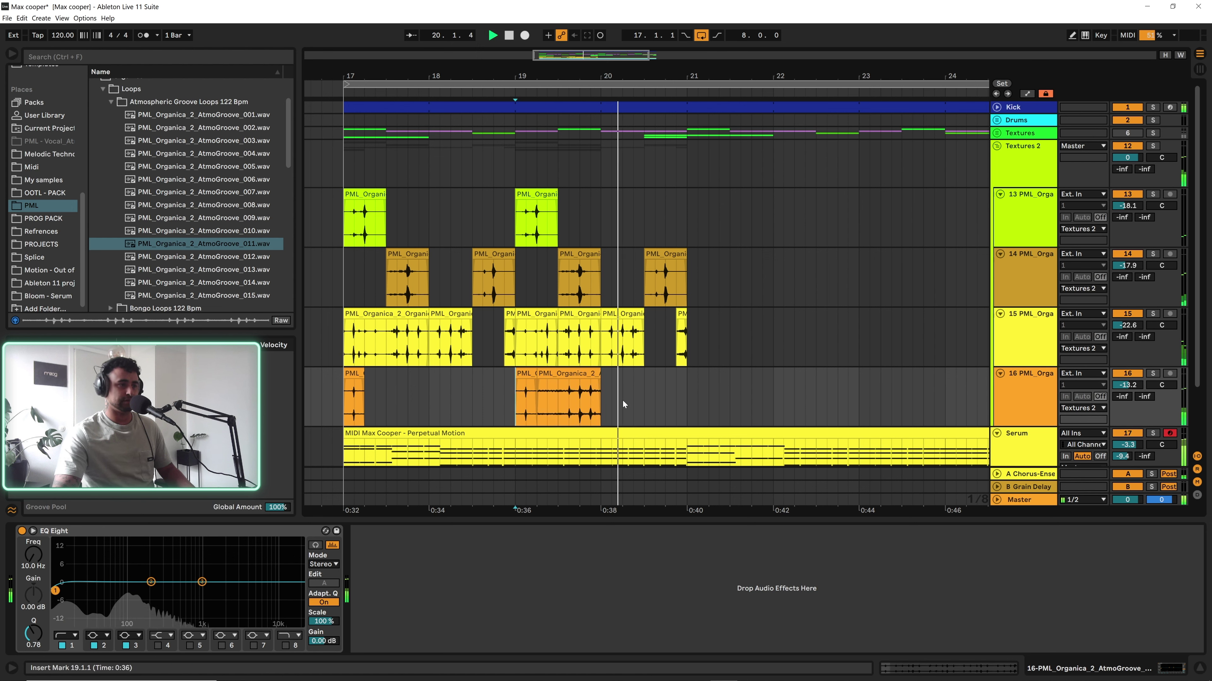
Duplicate the AtmoGroove_011 chop to end at bar 21, then select bars 17–21 across Textures 2
click(569, 376)
key(space)
key(ctrl+d)
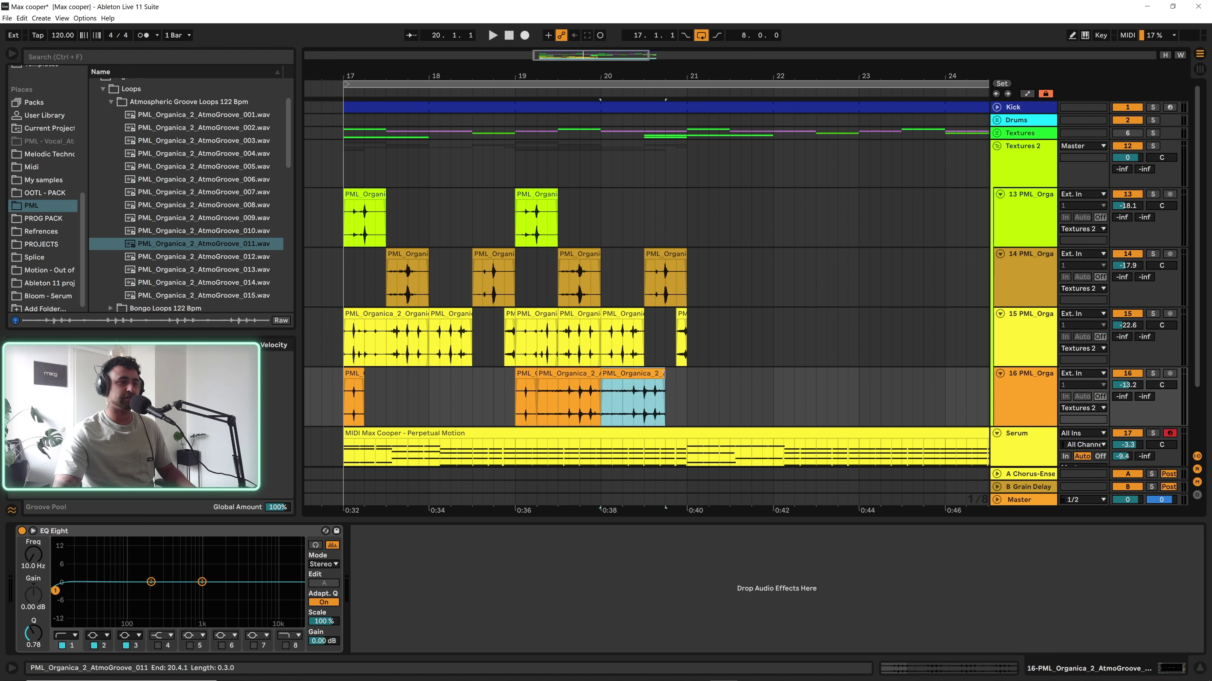
drag(663, 373, 685, 374)
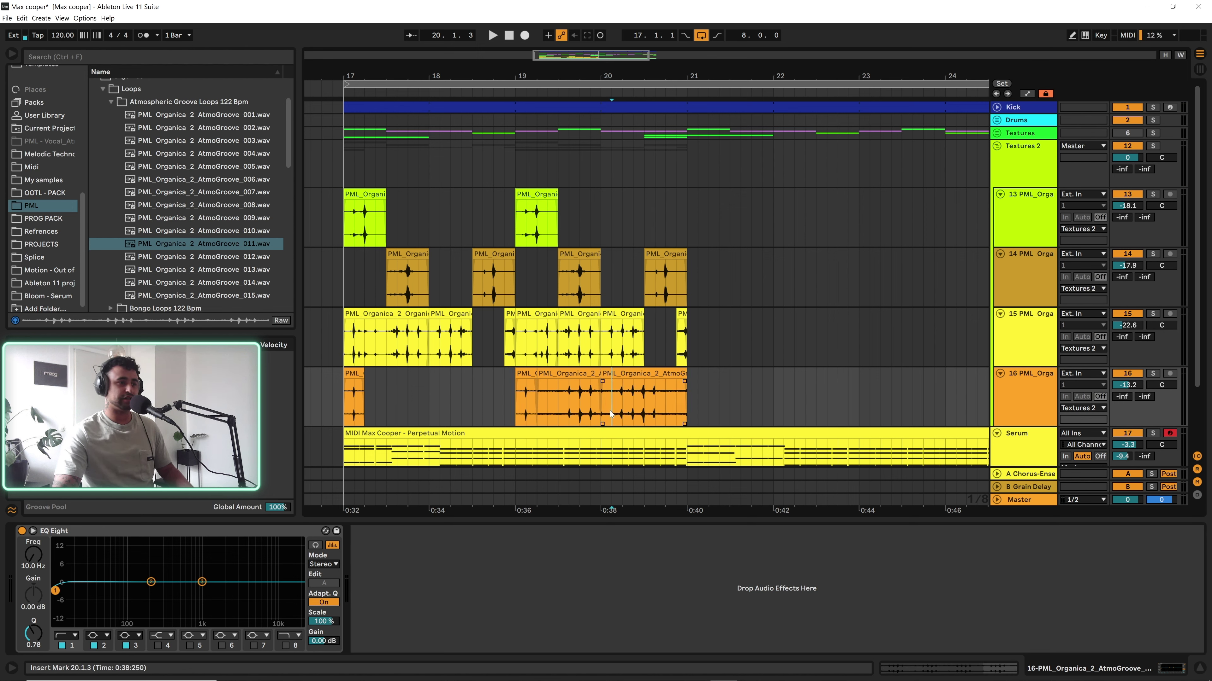
key(space)
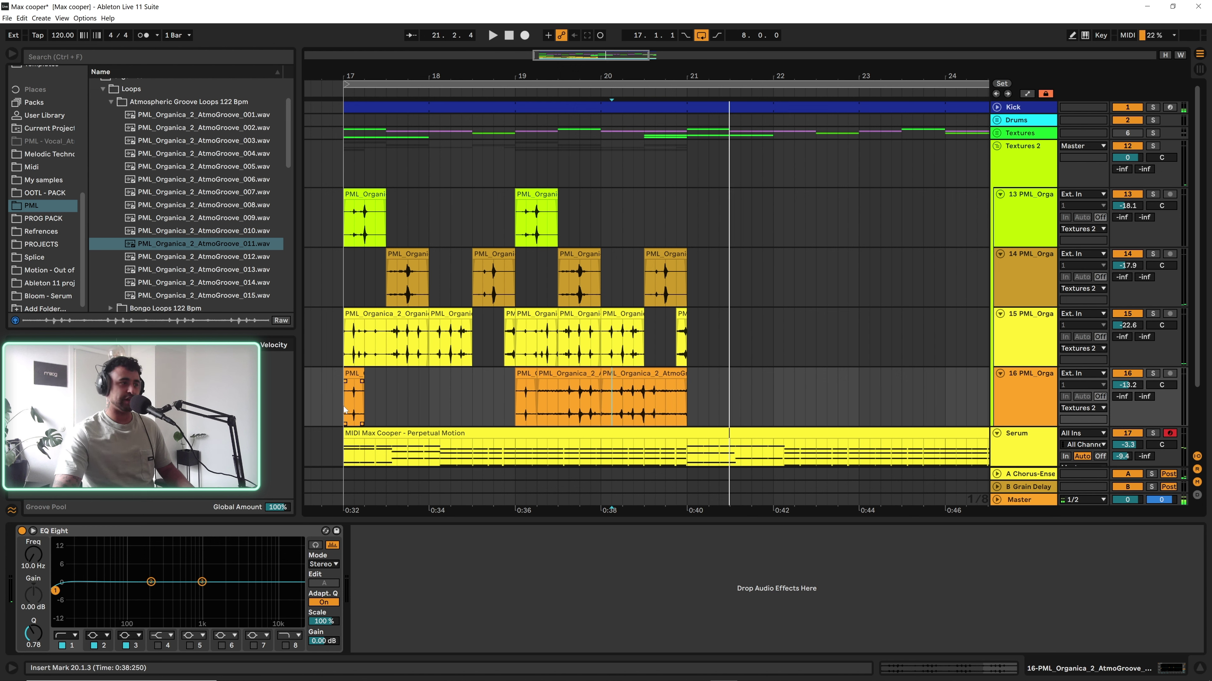
key(space)
drag(349, 408, 688, 168)
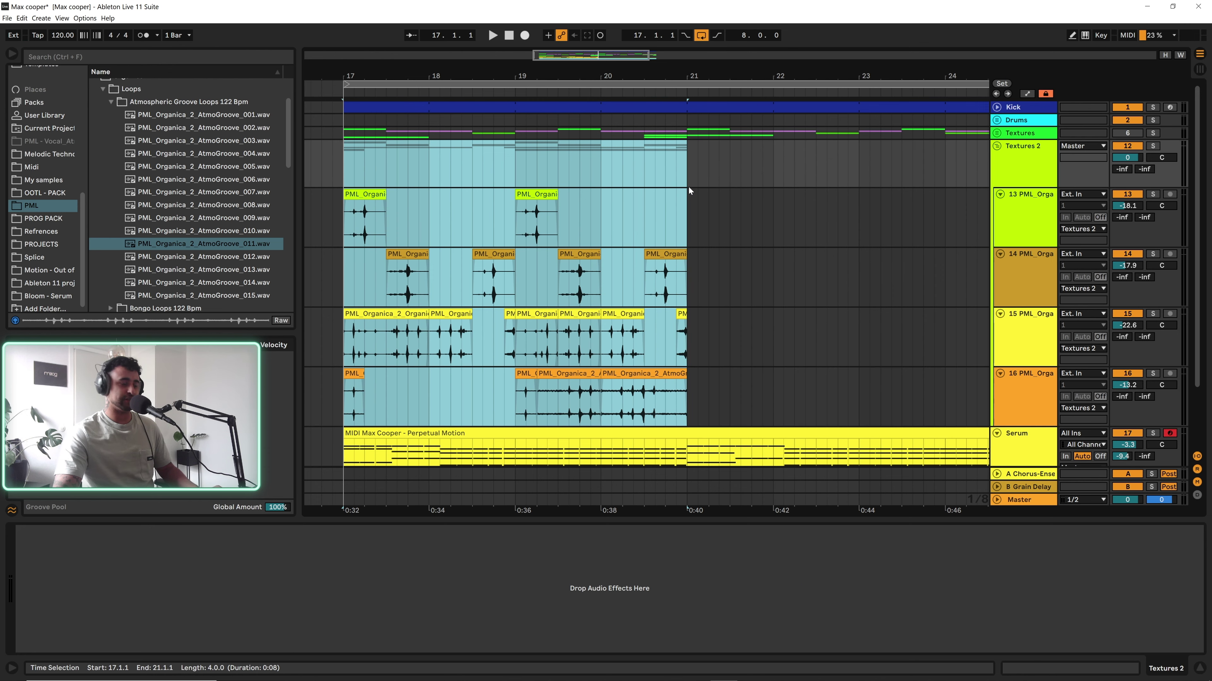
Duplicate the bar 17–21 pattern on tracks 13–16 into bars 21–25 and zoom out to review it
key(ctrl+d)
key(minus)
click(608, 219)
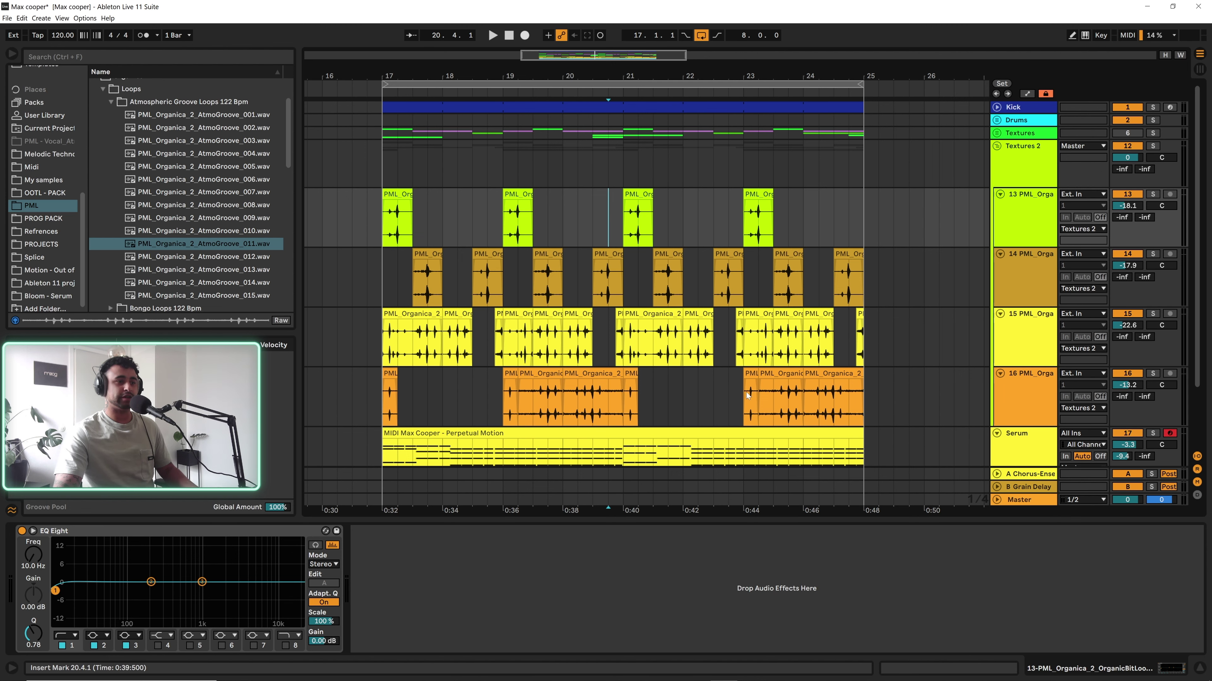
click(624, 164)
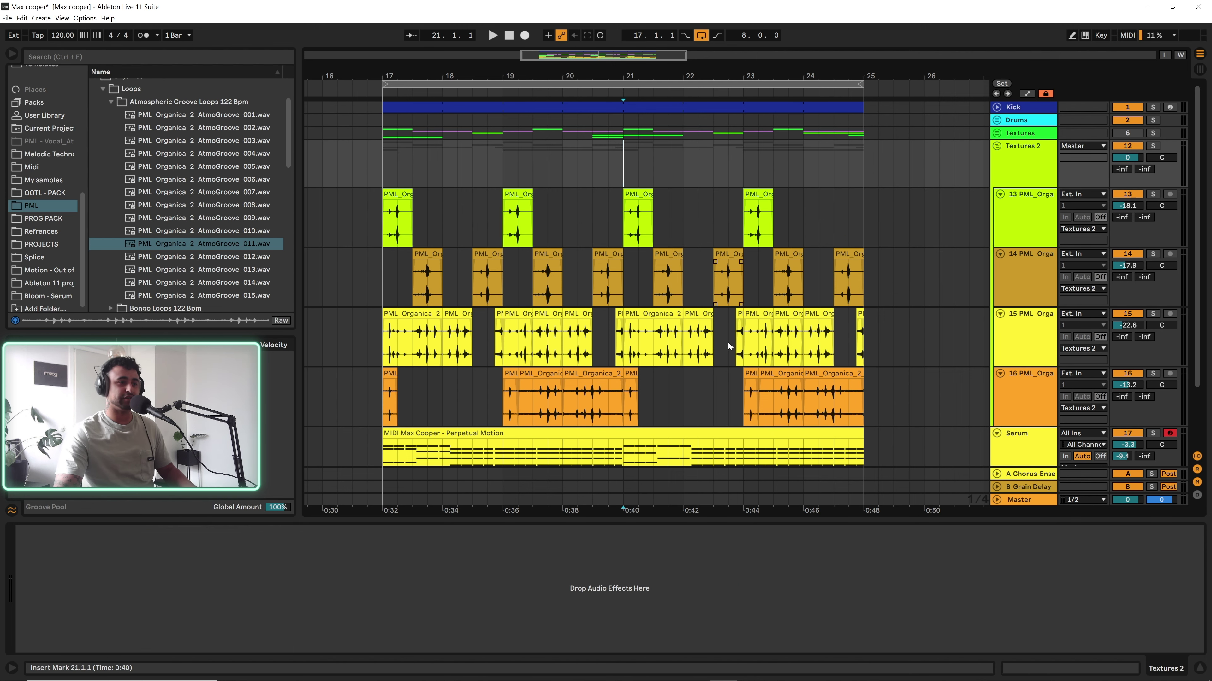
scroll(694, 345, down, 3)
scroll(646, 184, up, 3)
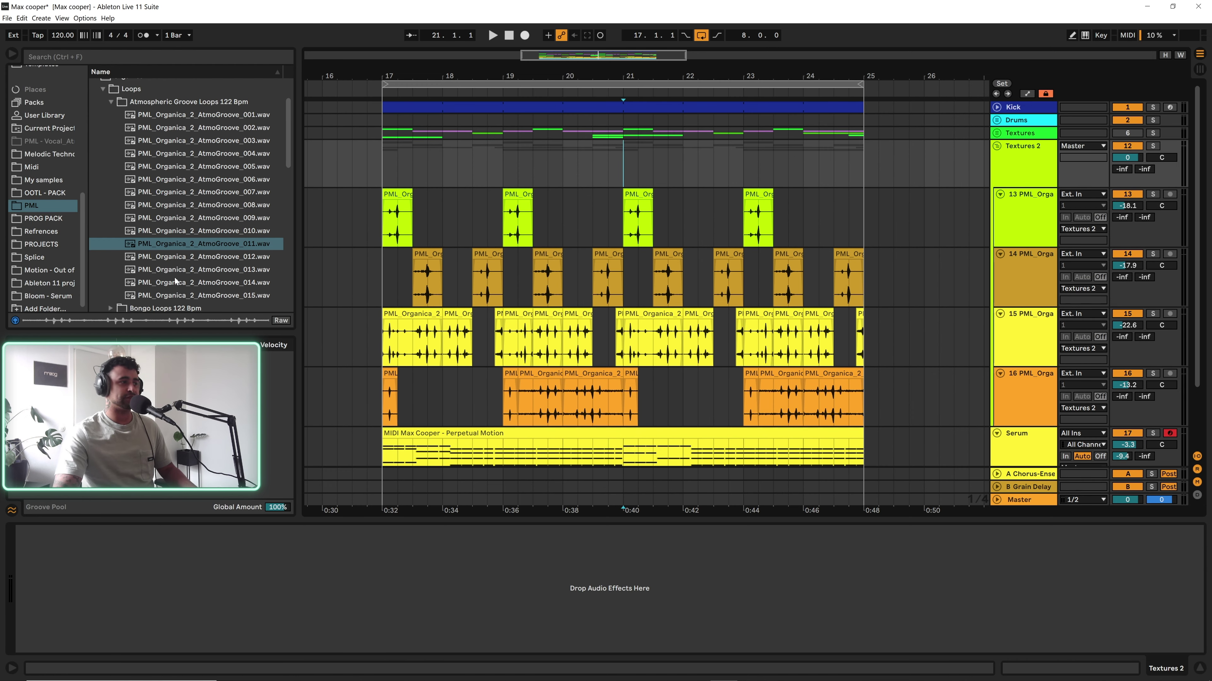
Drop the PMLxOT_SV_Combo_Loop_054 G#min loop onto track 17 at bar 17, spanning to bar 25
scroll(175, 281, down, 4)
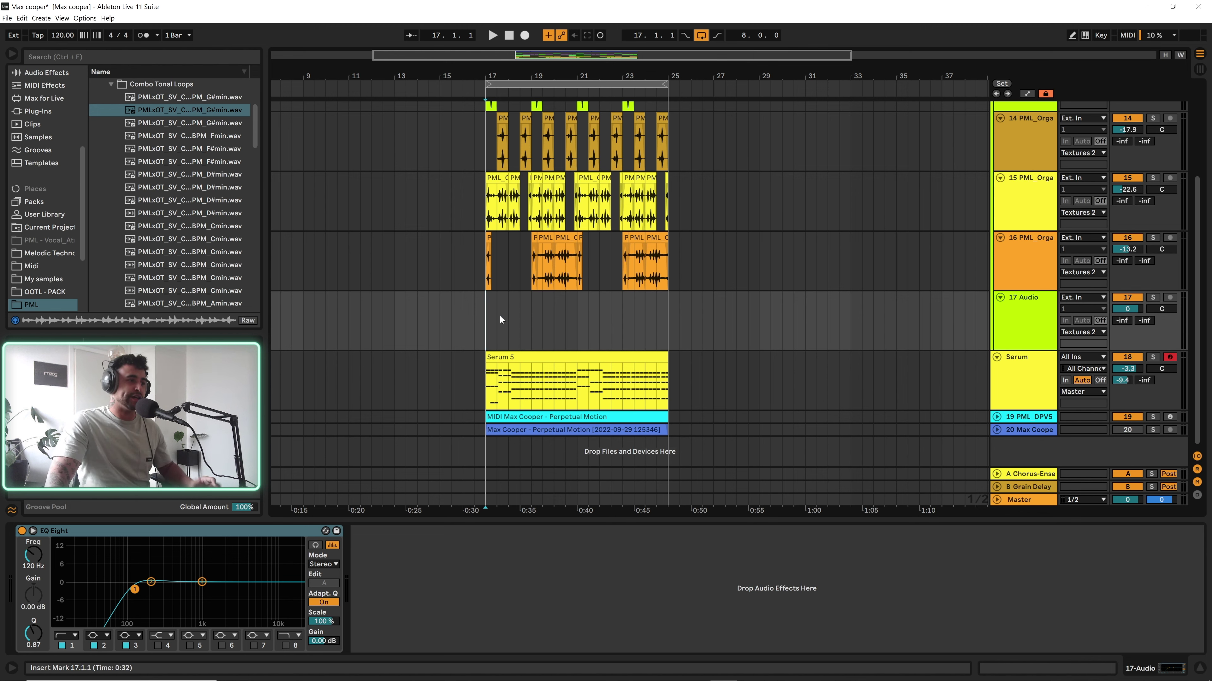
scroll(148, 236, up, 5)
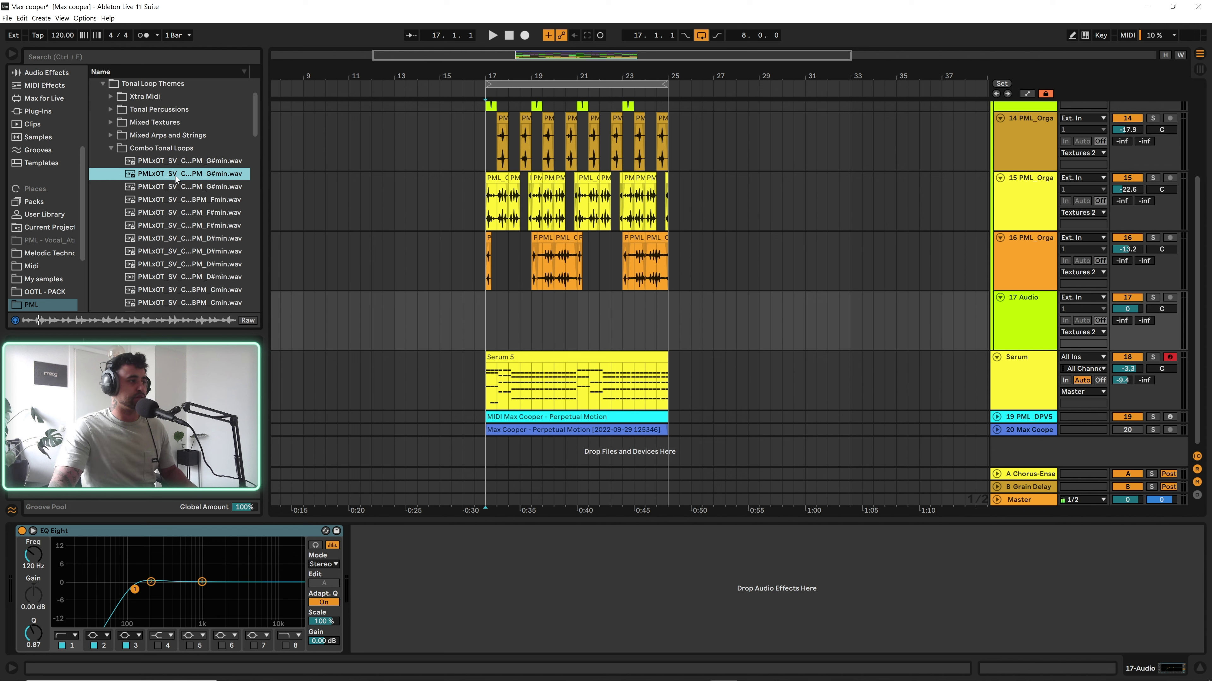
click(506, 333)
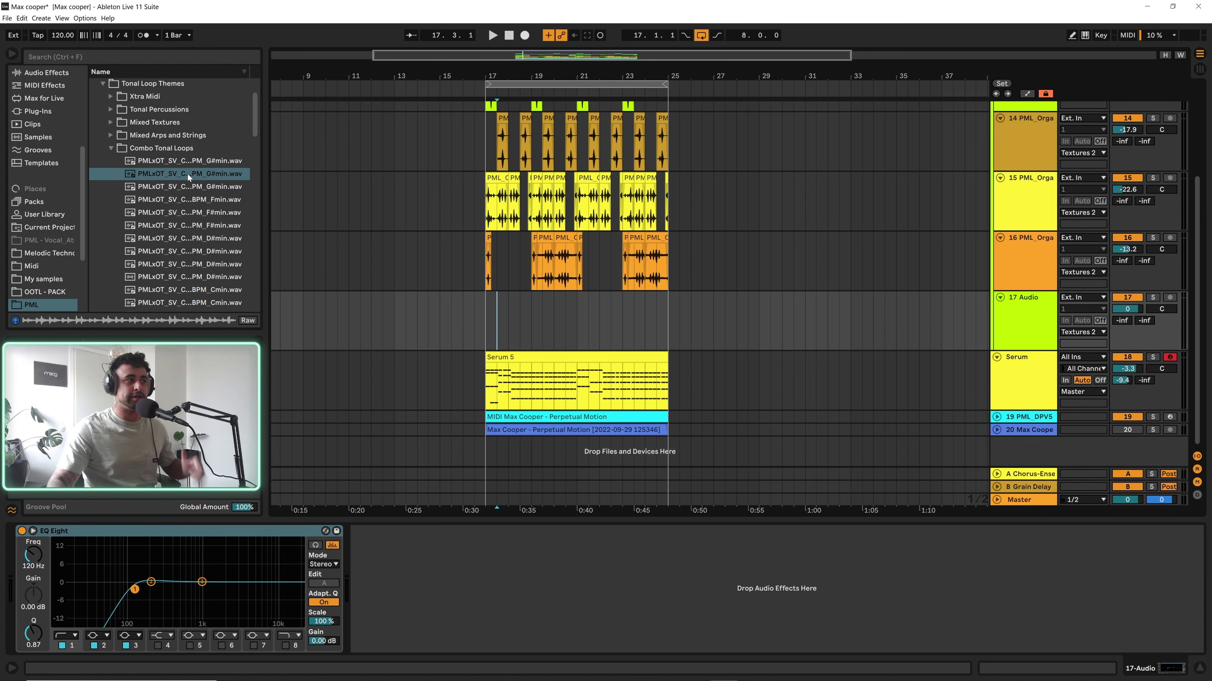
drag(187, 175, 486, 315)
Trim the G#min loop to a half-bar stab and lower track 17 to −24 dB
scroll(512, 86, up, 5)
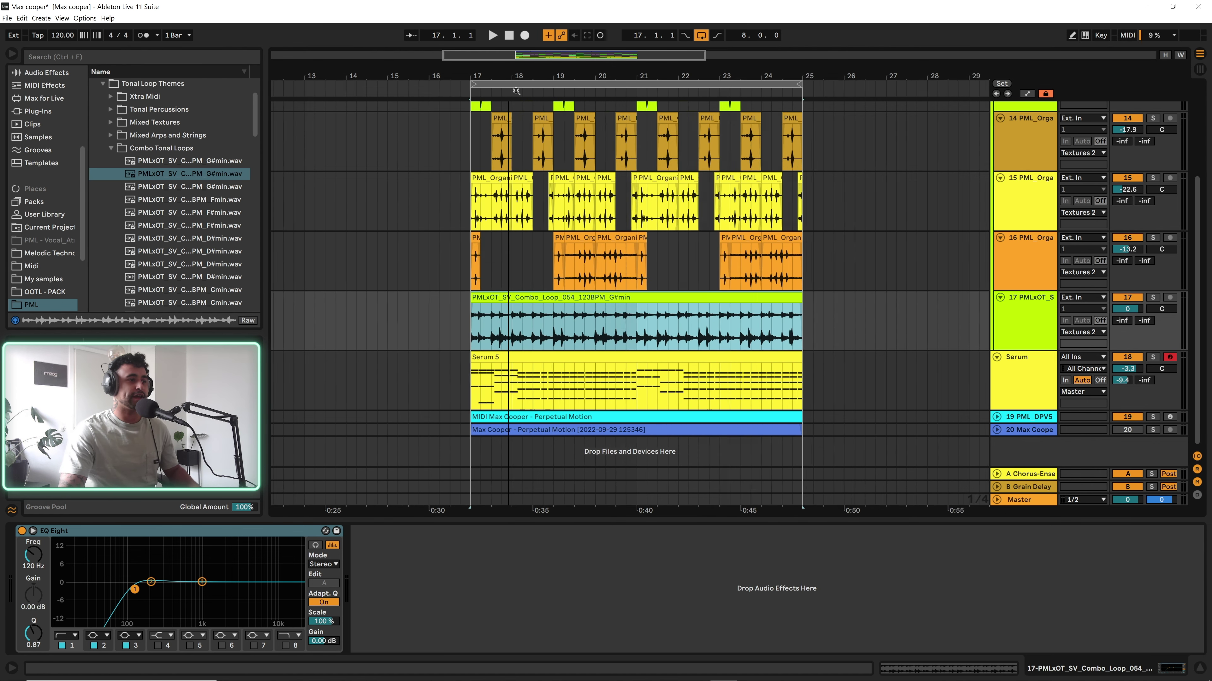
drag(805, 296, 491, 298)
key(space)
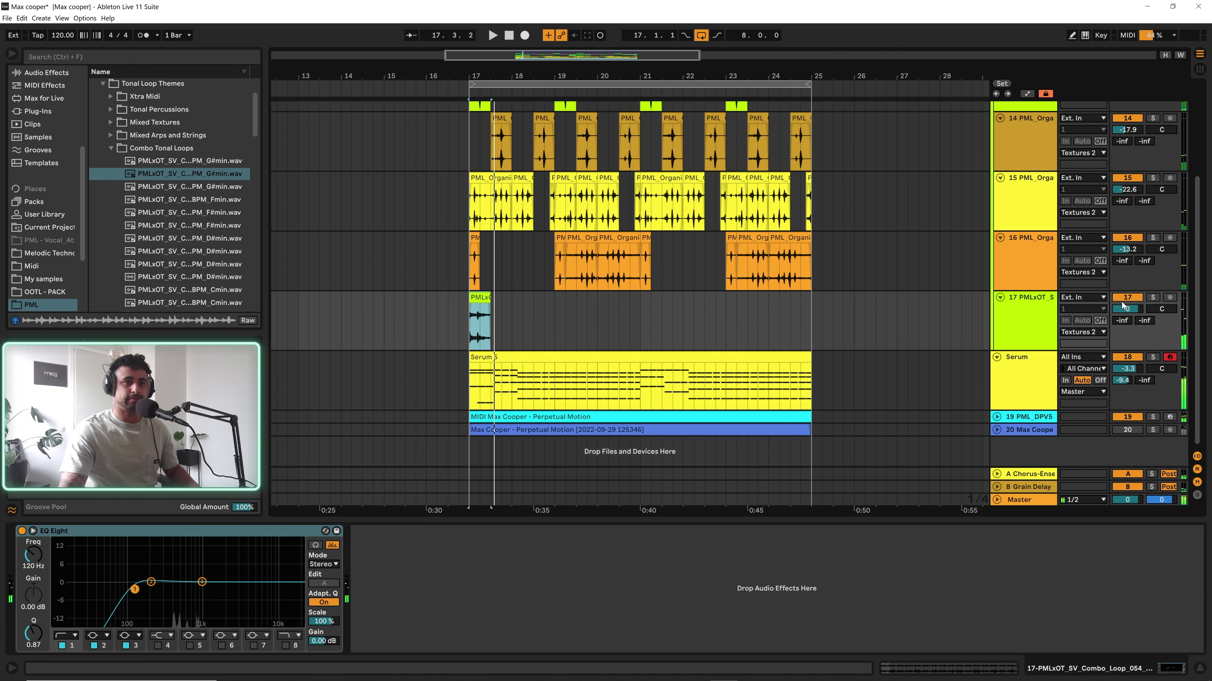
drag(1127, 308, 1127, 329)
key(space)
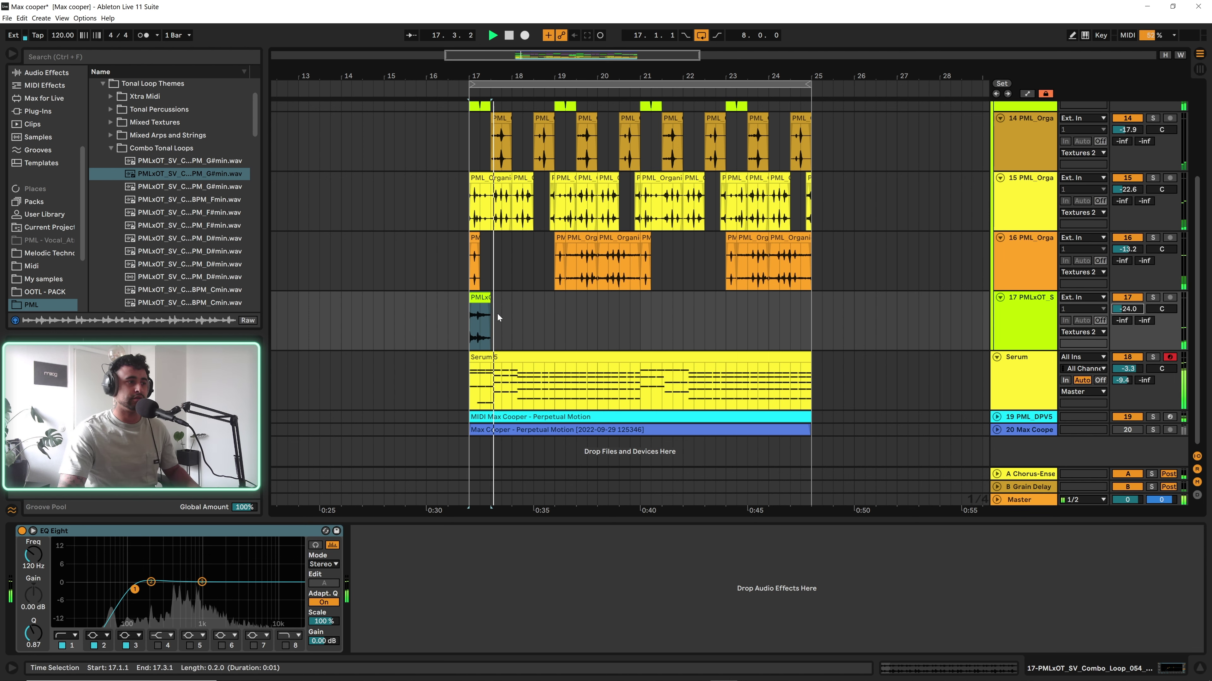
key(space)
Paste a copy of the stab at 18.3.1 and audition it
click(491, 301)
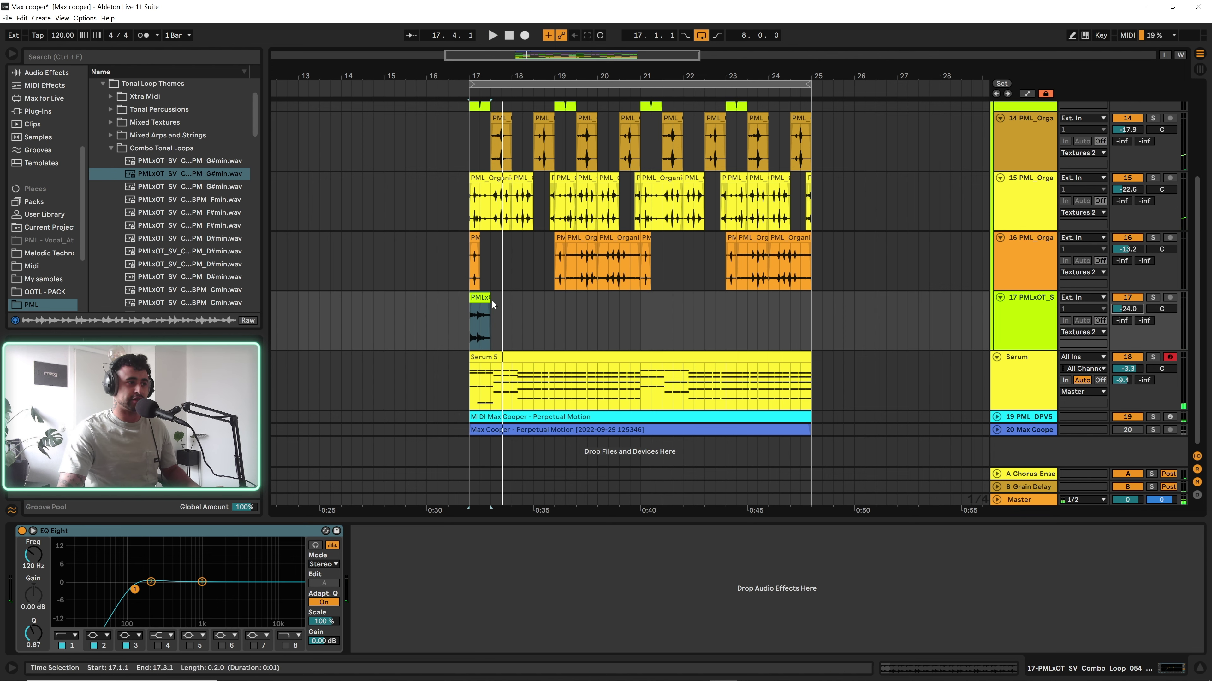
key(ctrl+c)
key(ctrl+v)
key(Right)
key(Right)
key(Right)
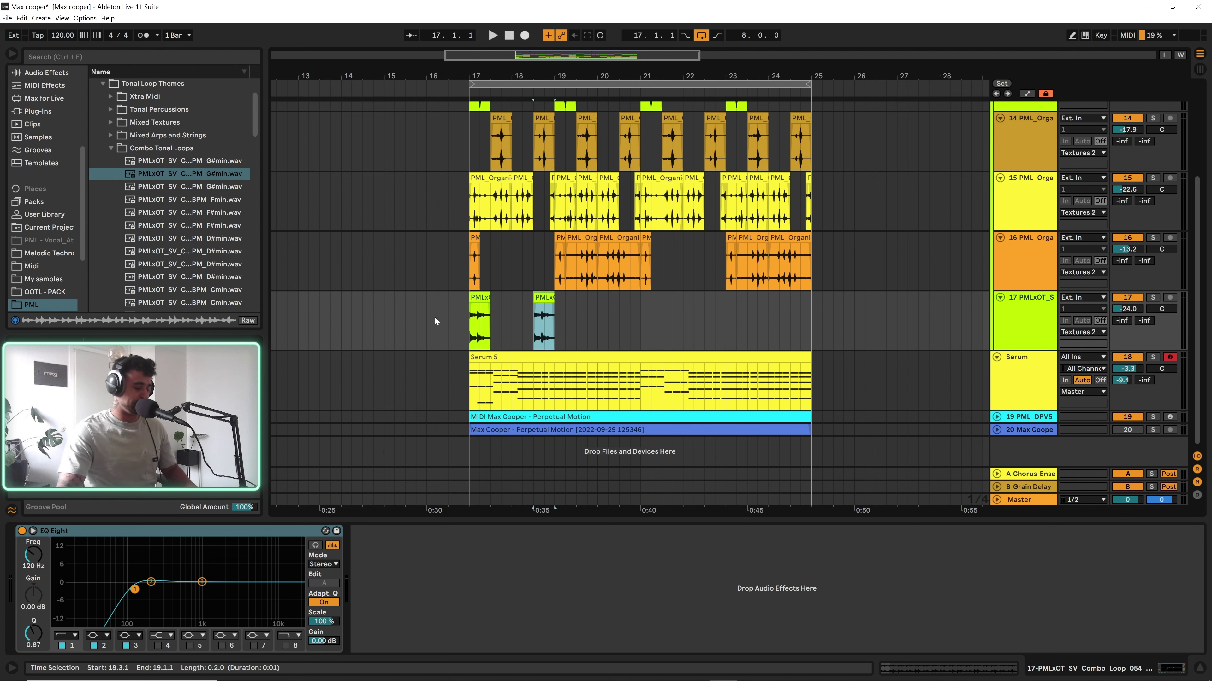
click(532, 302)
key(space)
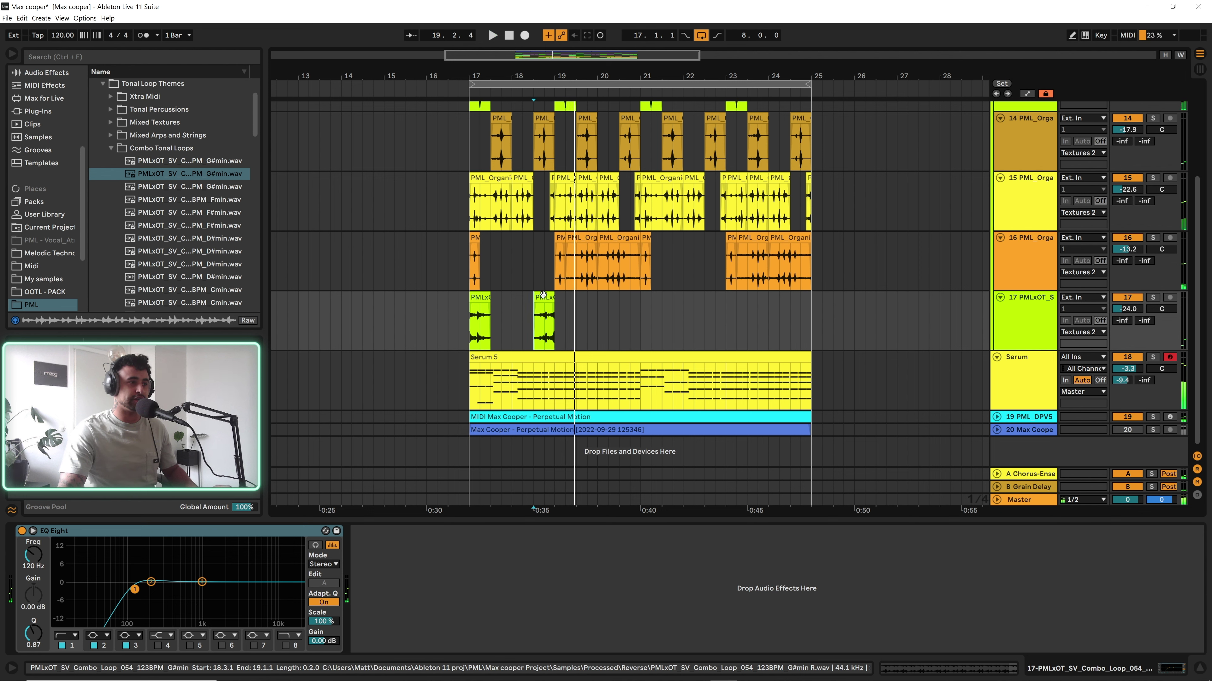
Paste another stab at 20.3.1, lengthen it to two bars, and select its bar-21 portion
click(631, 312)
key(ctrl+v)
mouse_move(639, 297)
mouse_down()
mouse_move(704, 297)
mouse_move(620, 304)
mouse_move(646, 303)
mouse_up()
key(space)
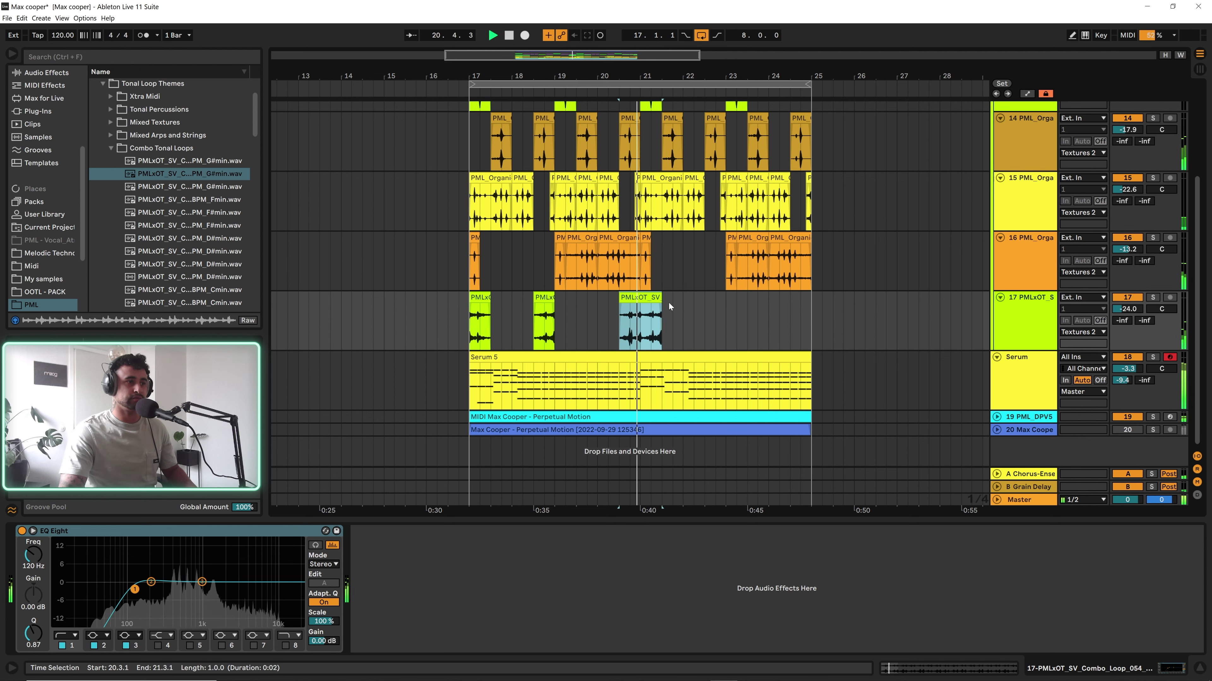
key(space)
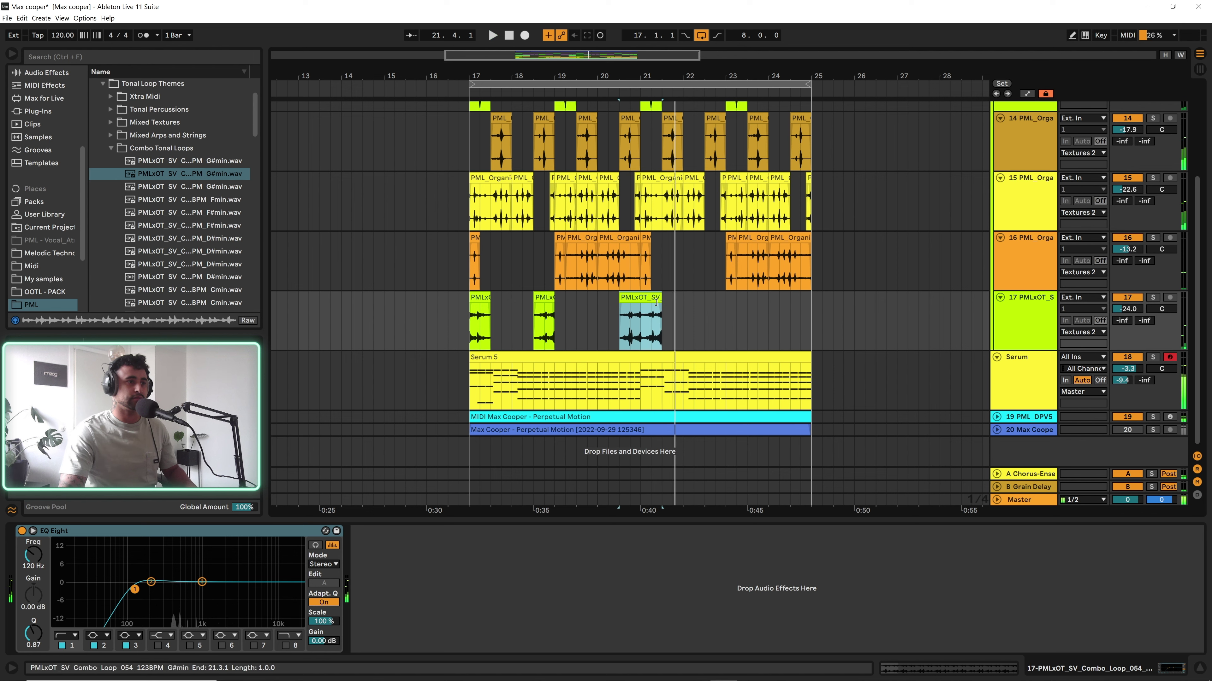
click(643, 323)
drag(644, 323, 653, 314)
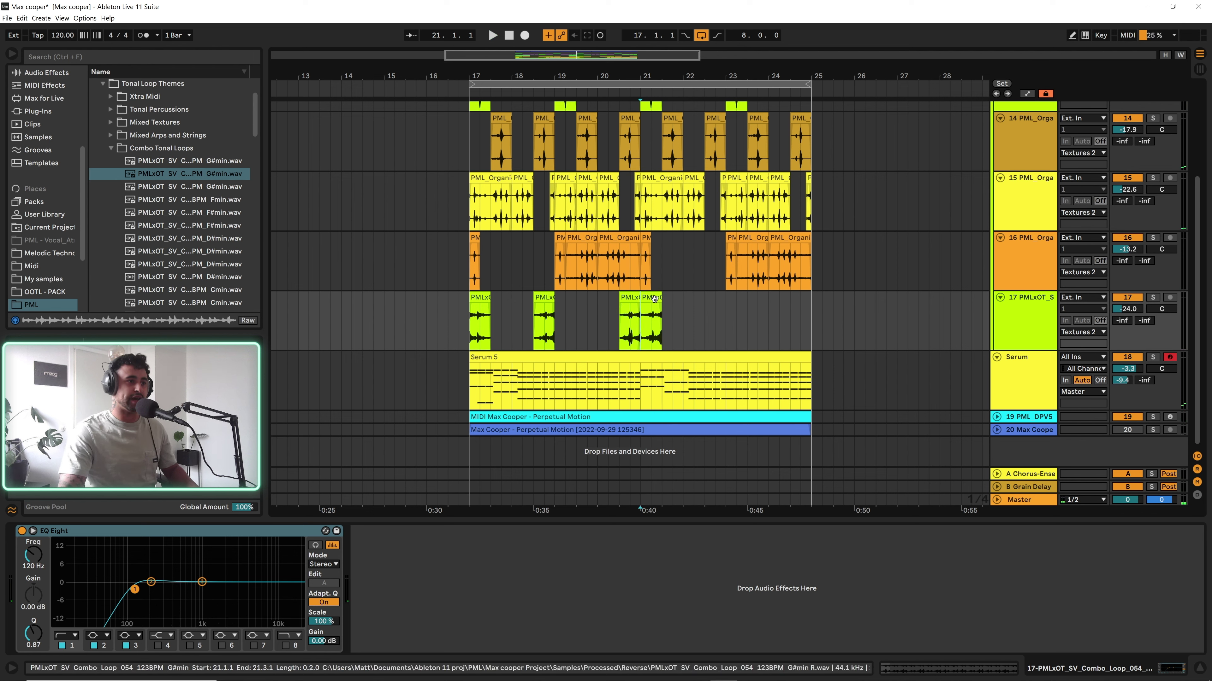
click(625, 327)
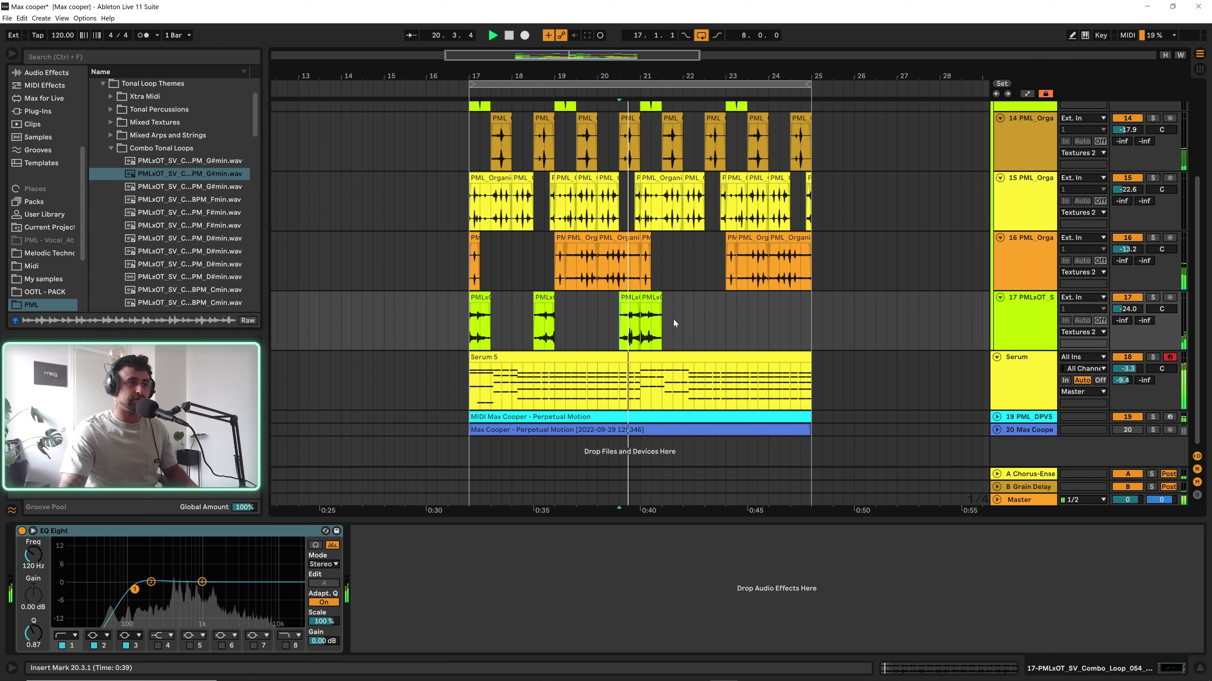
key(space)
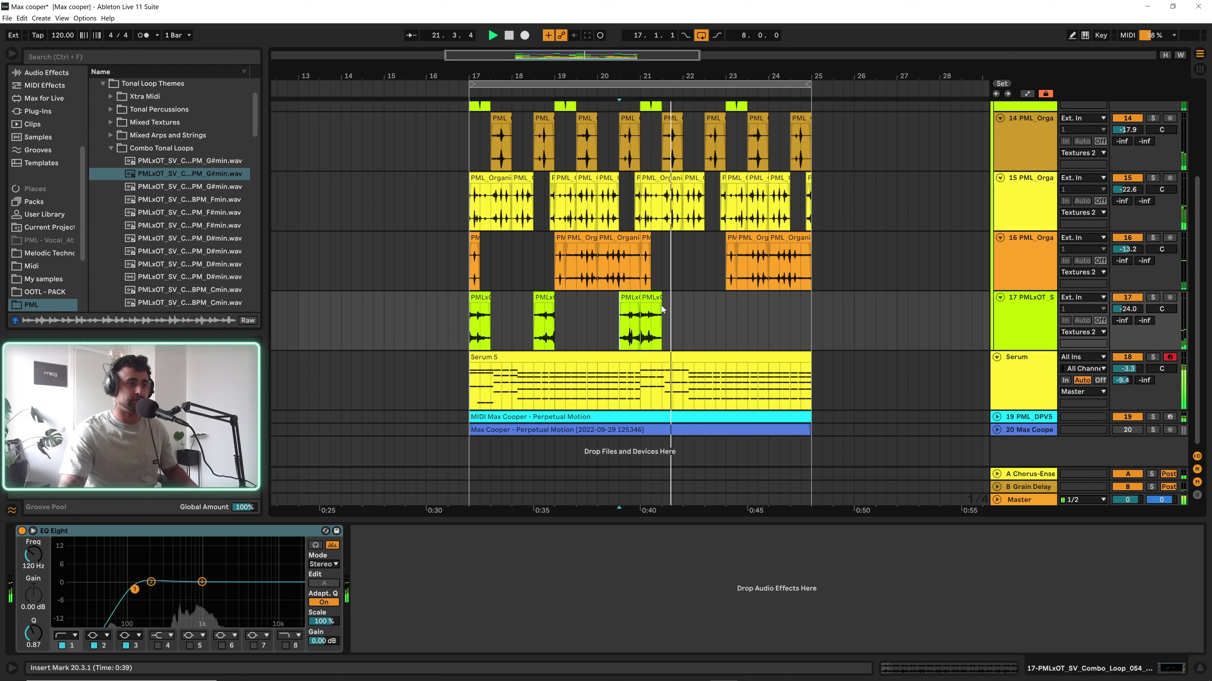
key(space)
Move the split-off piece to 24.3 and place another copy at 22.3
drag(649, 299, 792, 324)
click(648, 309)
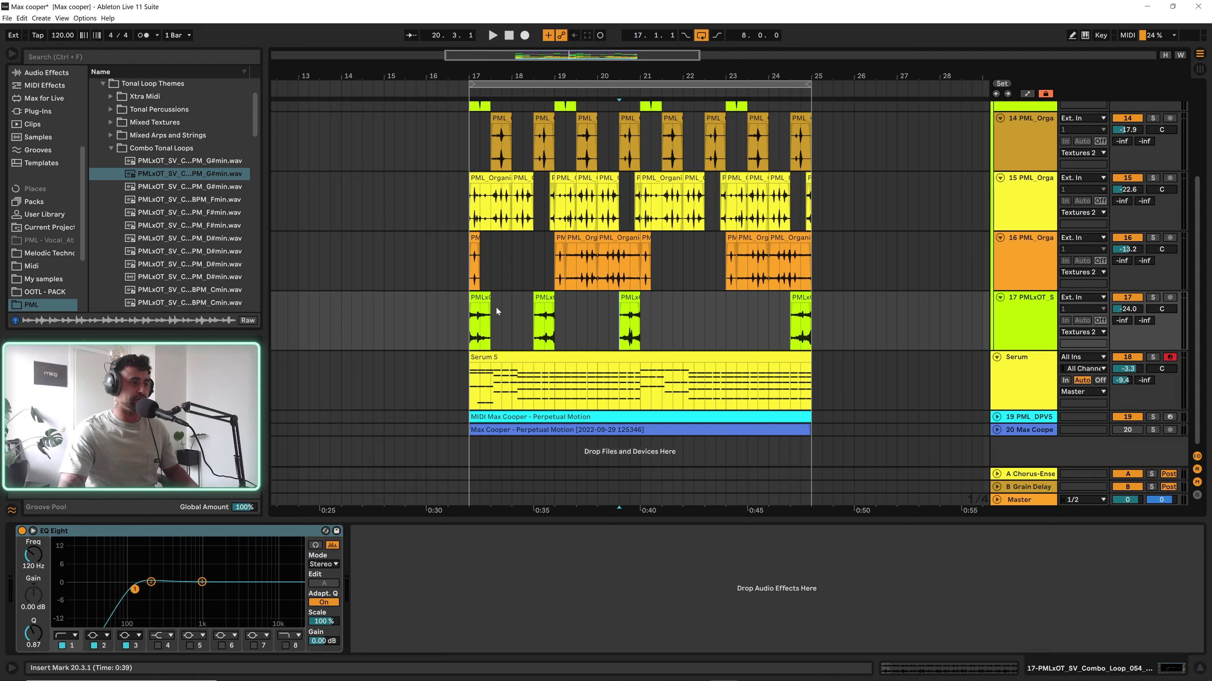
drag(629, 330, 718, 312)
click(550, 327)
drag(646, 87, 634, 81)
Load EQ Eight on the Textures 2 group and raise its low cut to about 163 Hz
scroll(532, 240, up, 3)
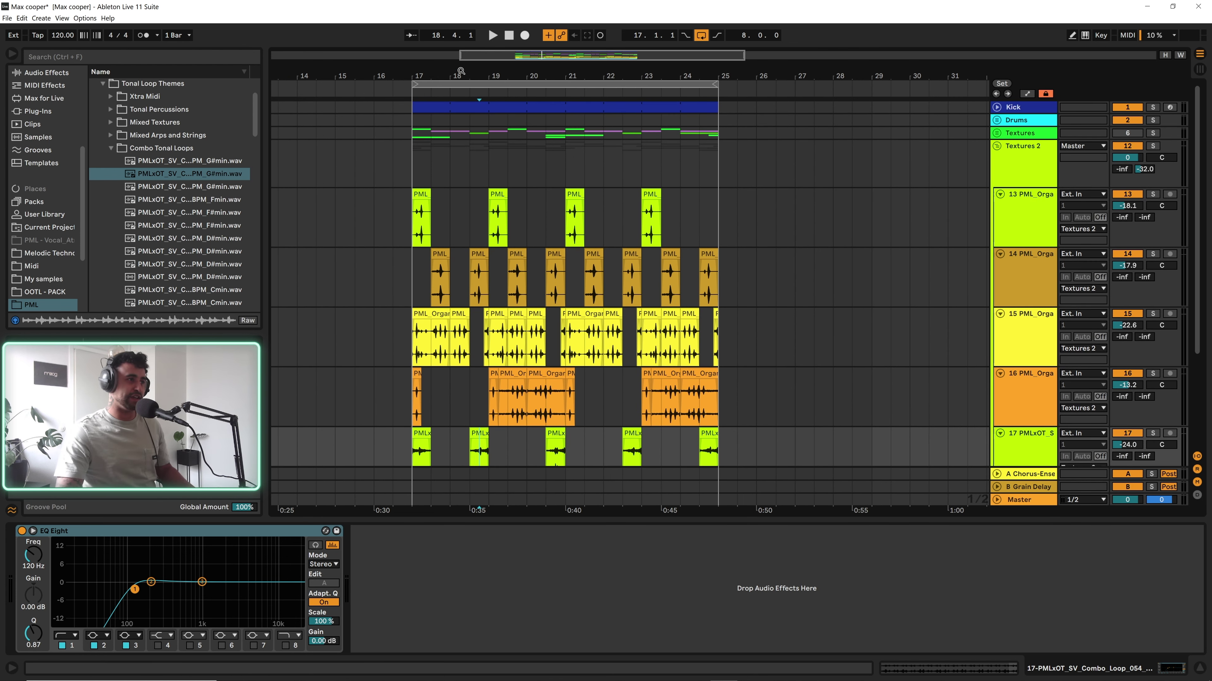
drag(461, 70, 520, 69)
click(1041, 180)
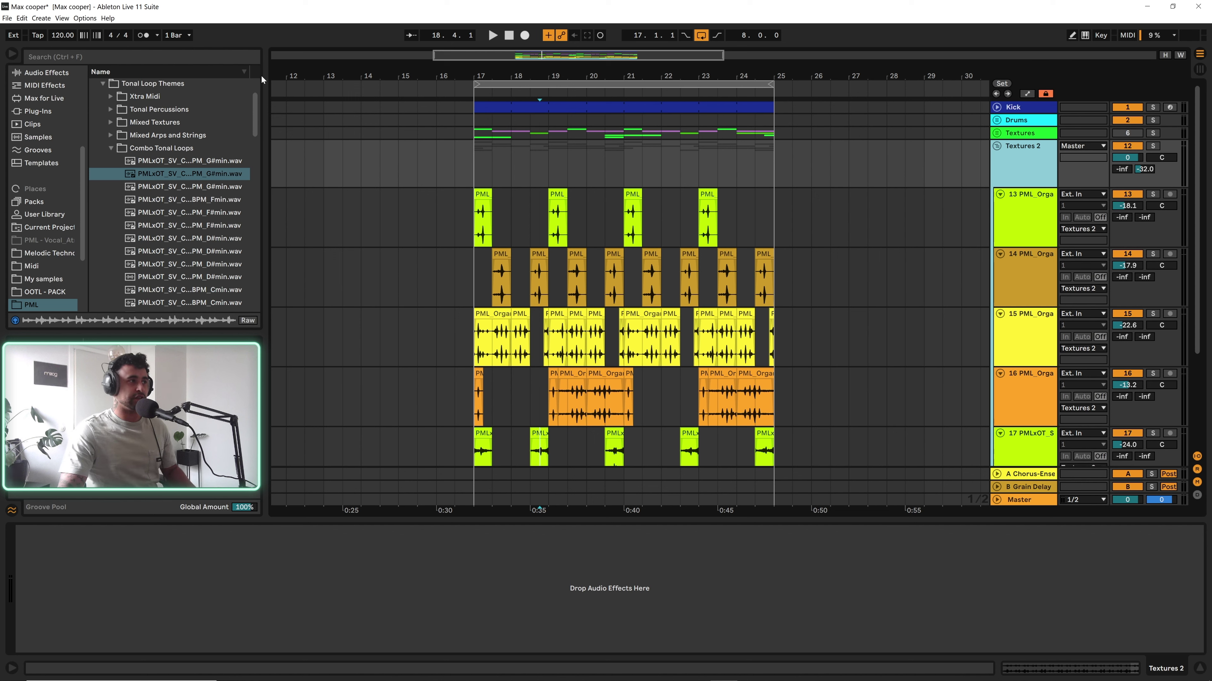
click(206, 58)
text(eq)
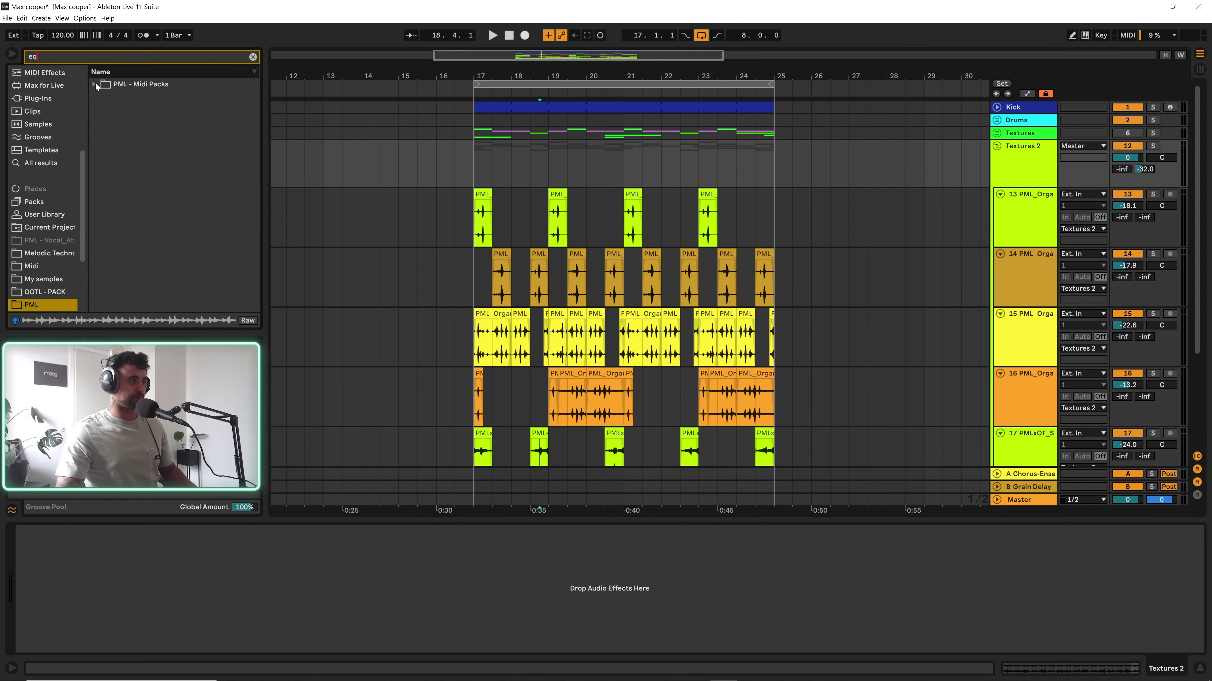
click(41, 163)
click(121, 98)
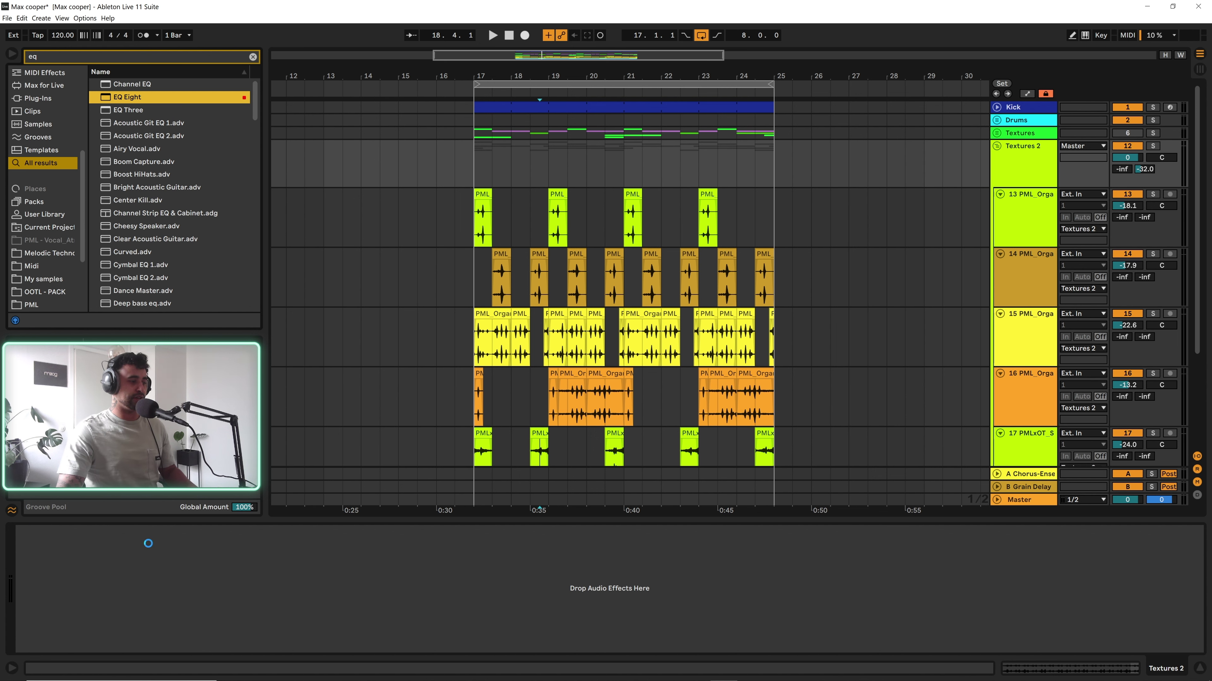
key(Return)
drag(55, 591, 141, 600)
key(space)
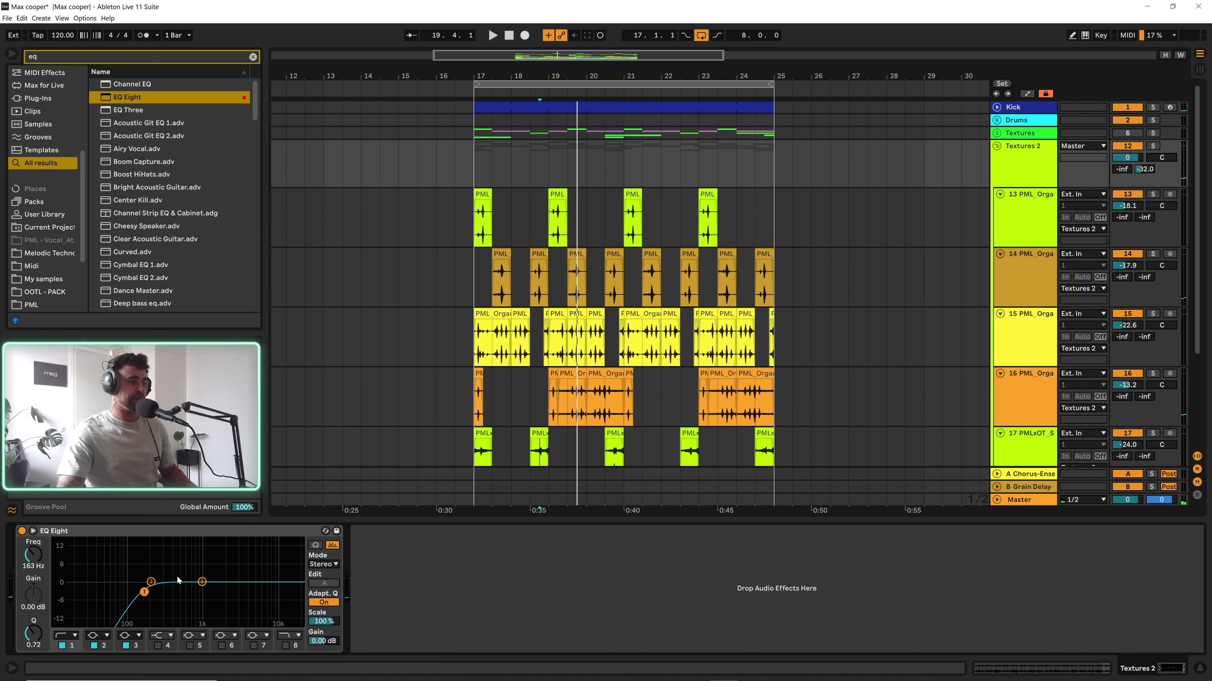
Add a Compressor to Textures 2 and sidechain it from the Kick track
click(253, 57)
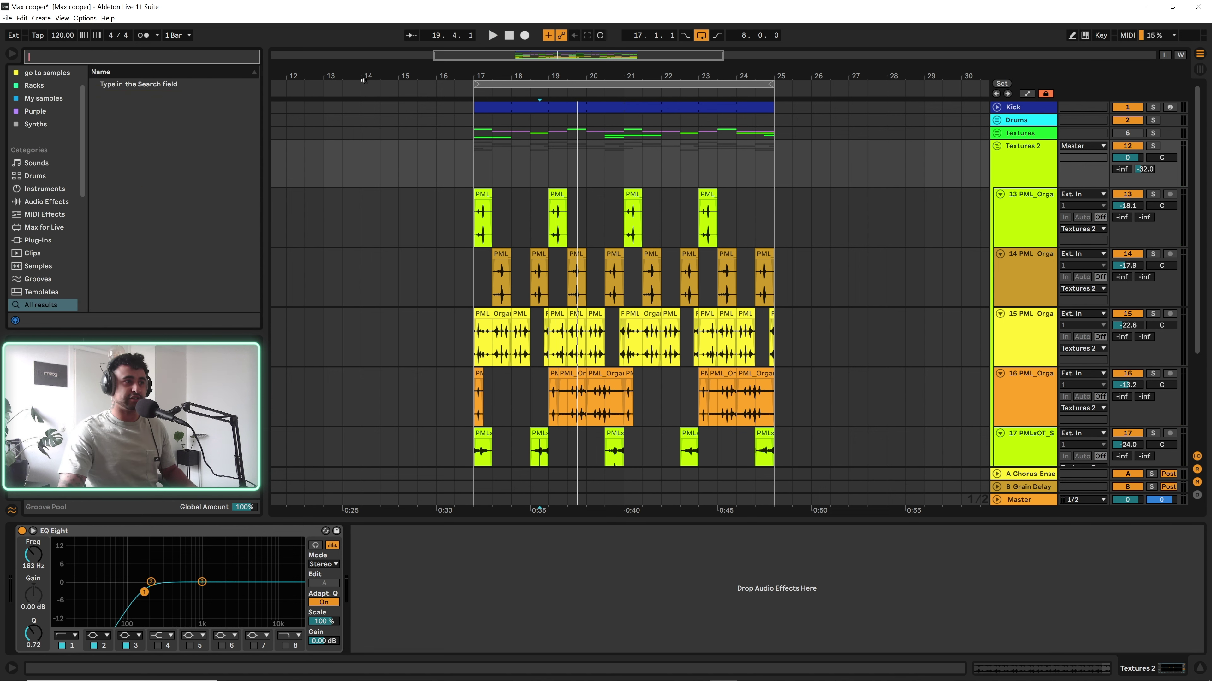
text(comp)
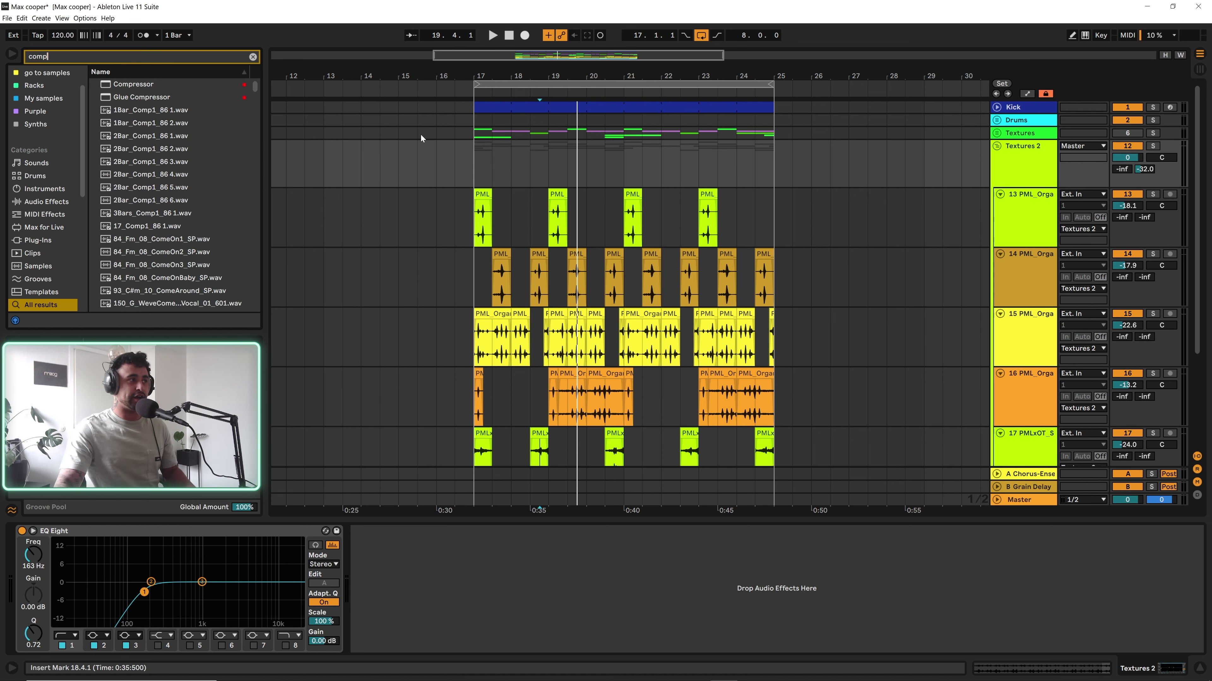
click(138, 85)
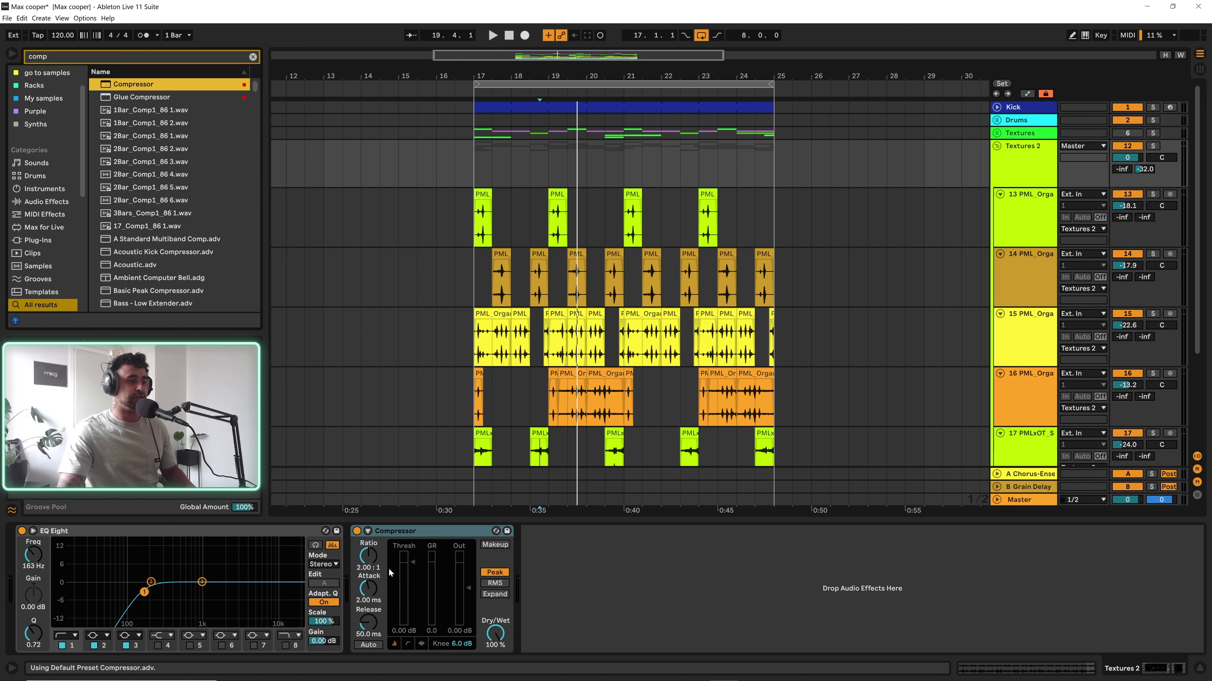
click(368, 532)
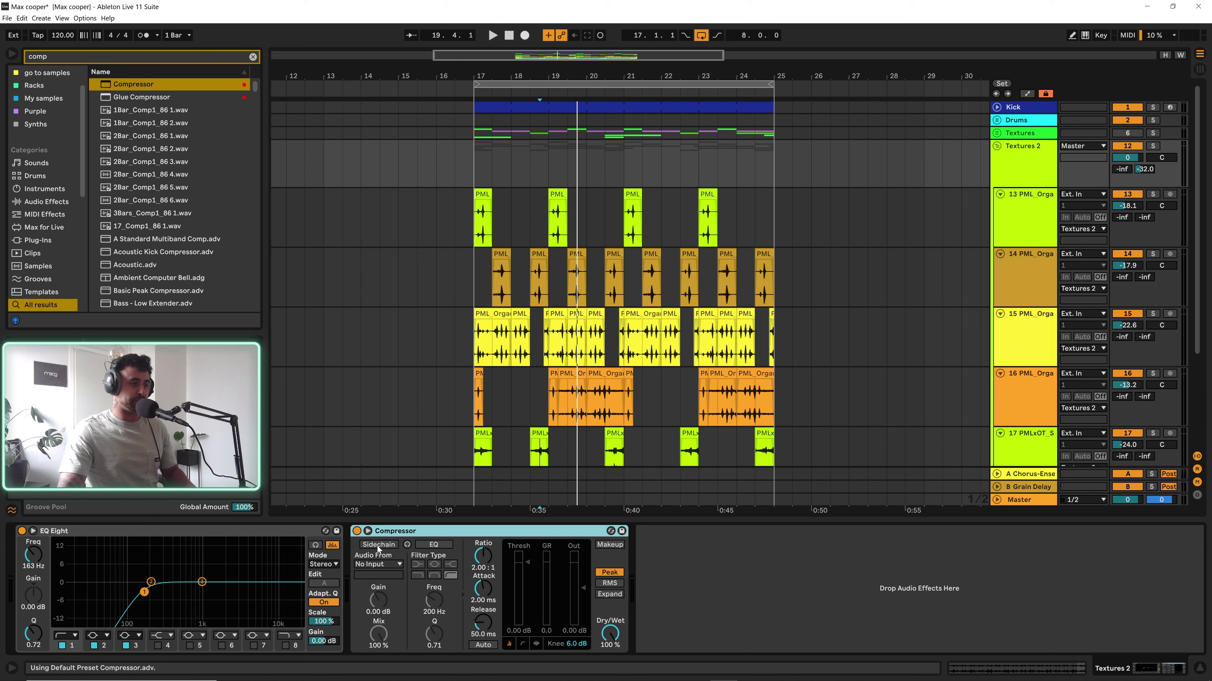
click(381, 566)
click(401, 318)
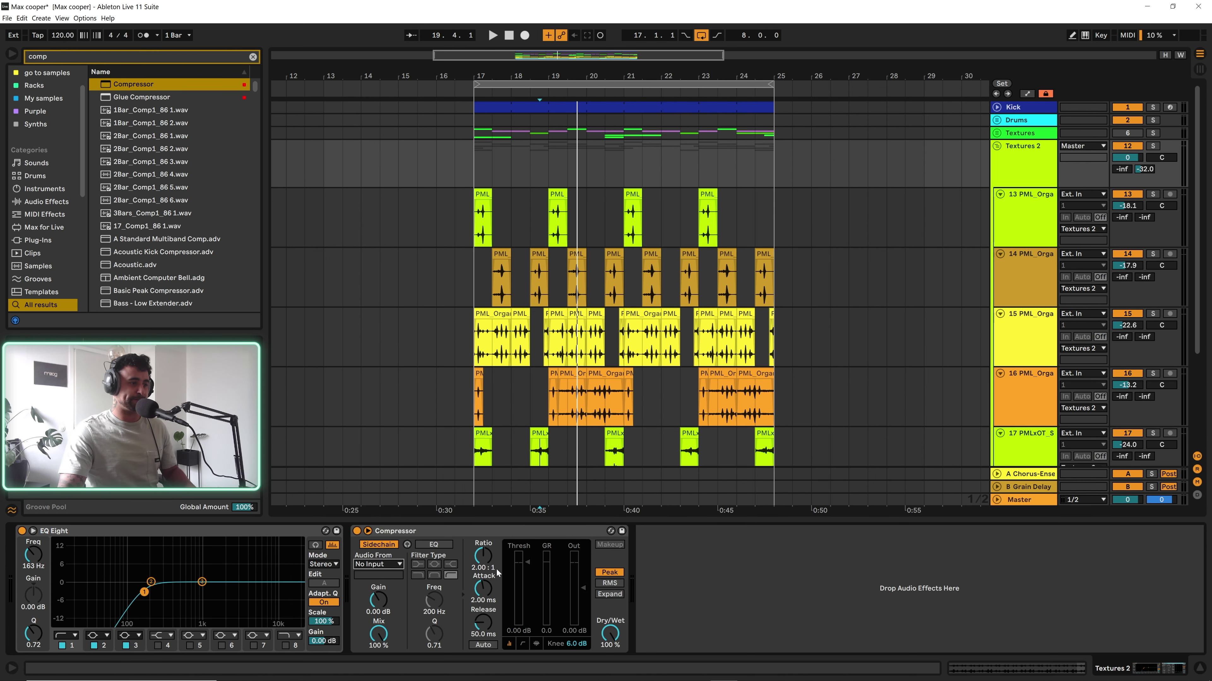
Set the compressor ratio to inf:1, audition the ducking, and turn down the group's Grain Delay send
drag(494, 562, 483, 599)
key(space)
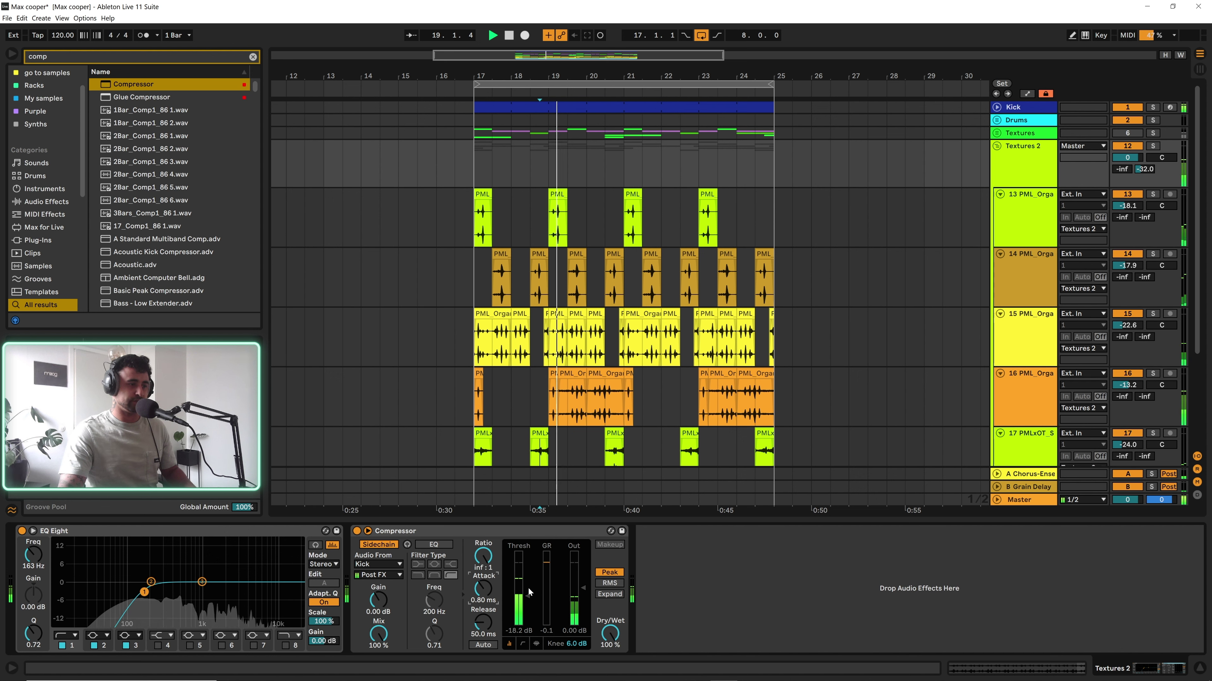
click(1033, 164)
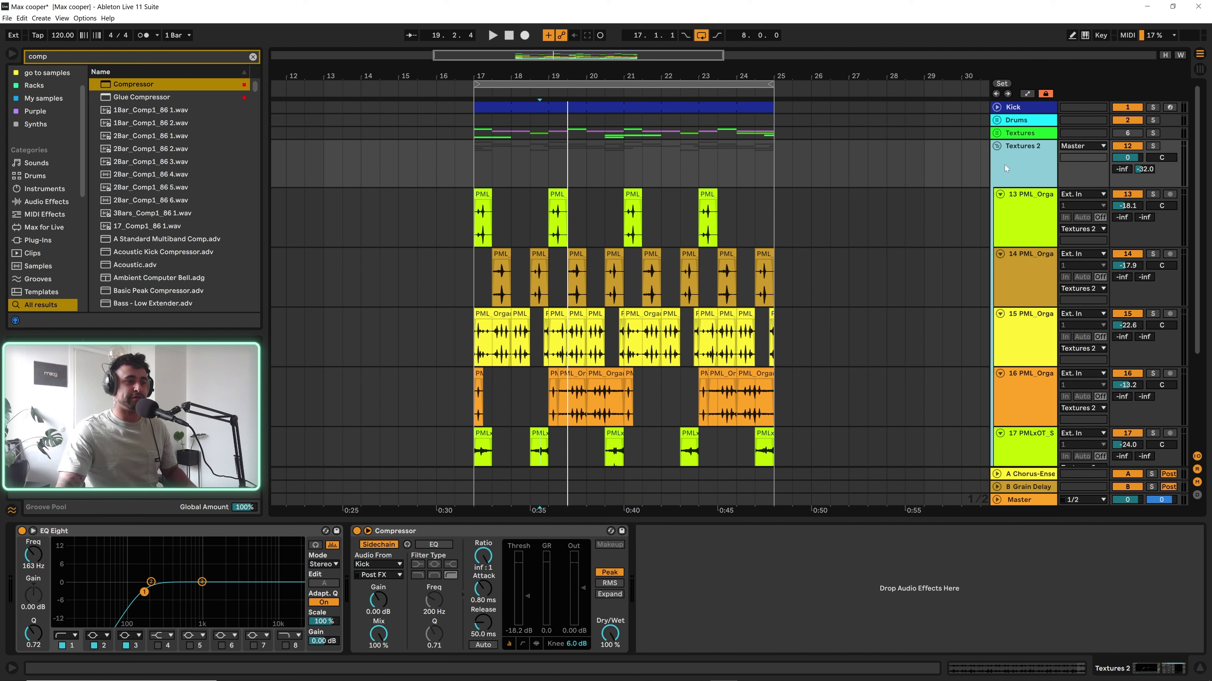
drag(1135, 163, 1135, 186)
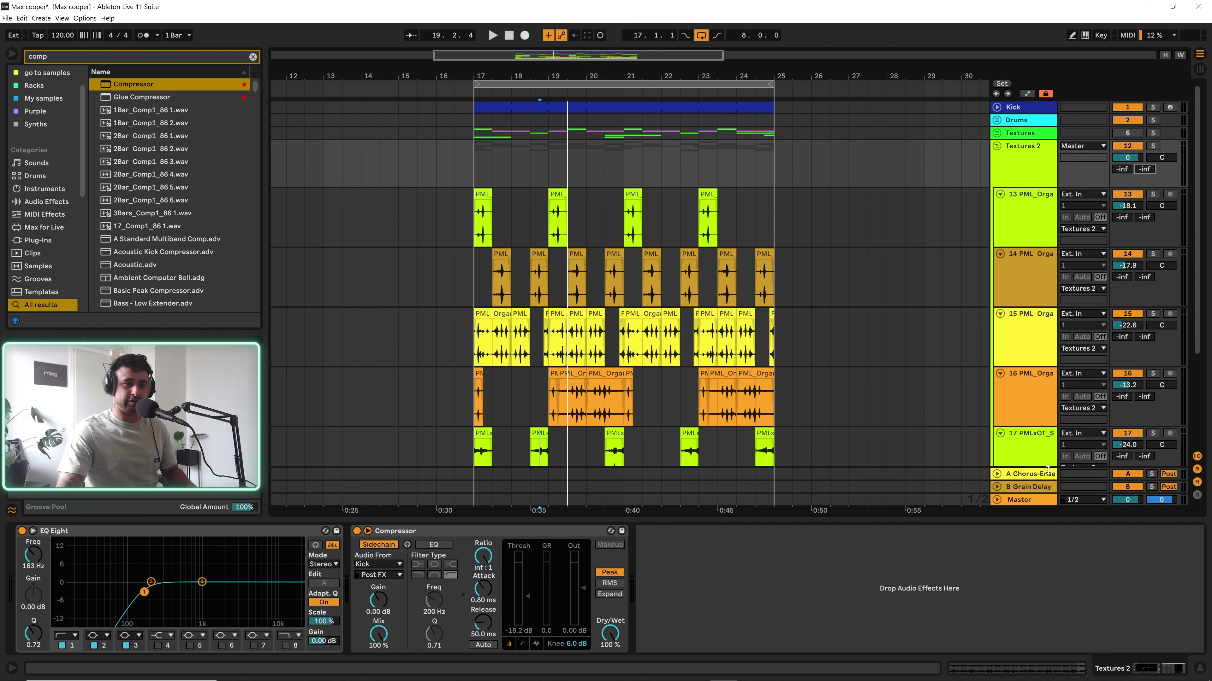
Load a fresh Grain Delay on return B: 6.05 Hz, pitch 12.0, 31% feedback, 27.5 ms delay
click(1025, 490)
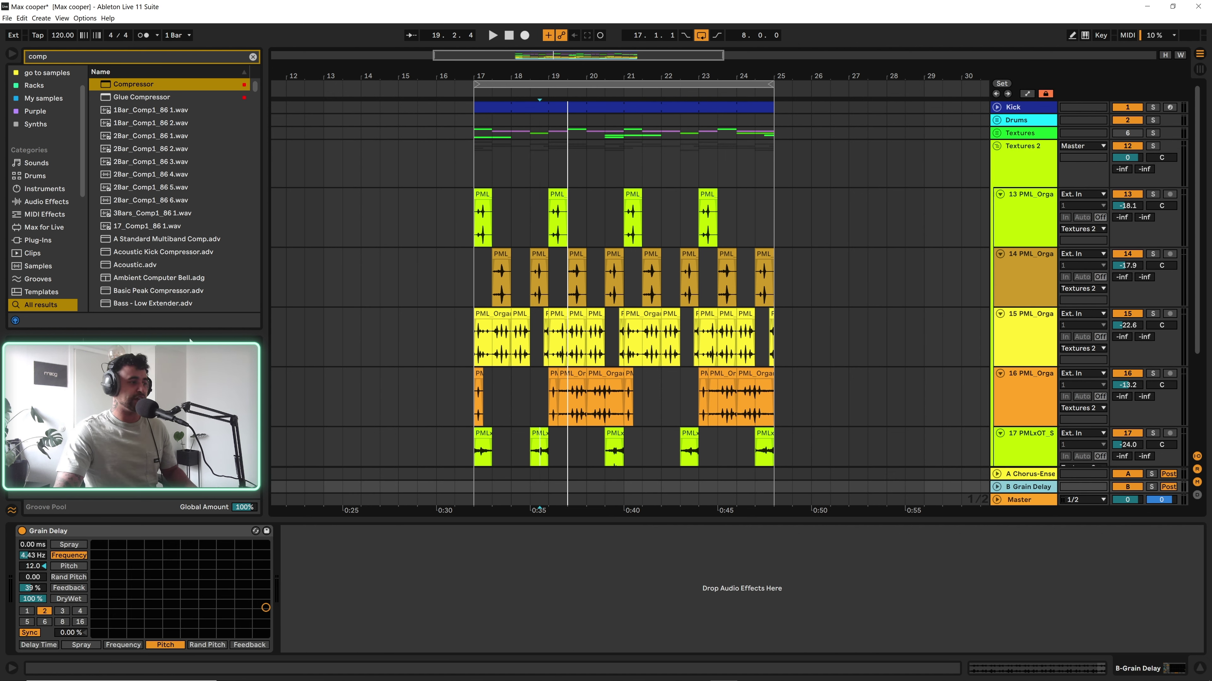
click(251, 56)
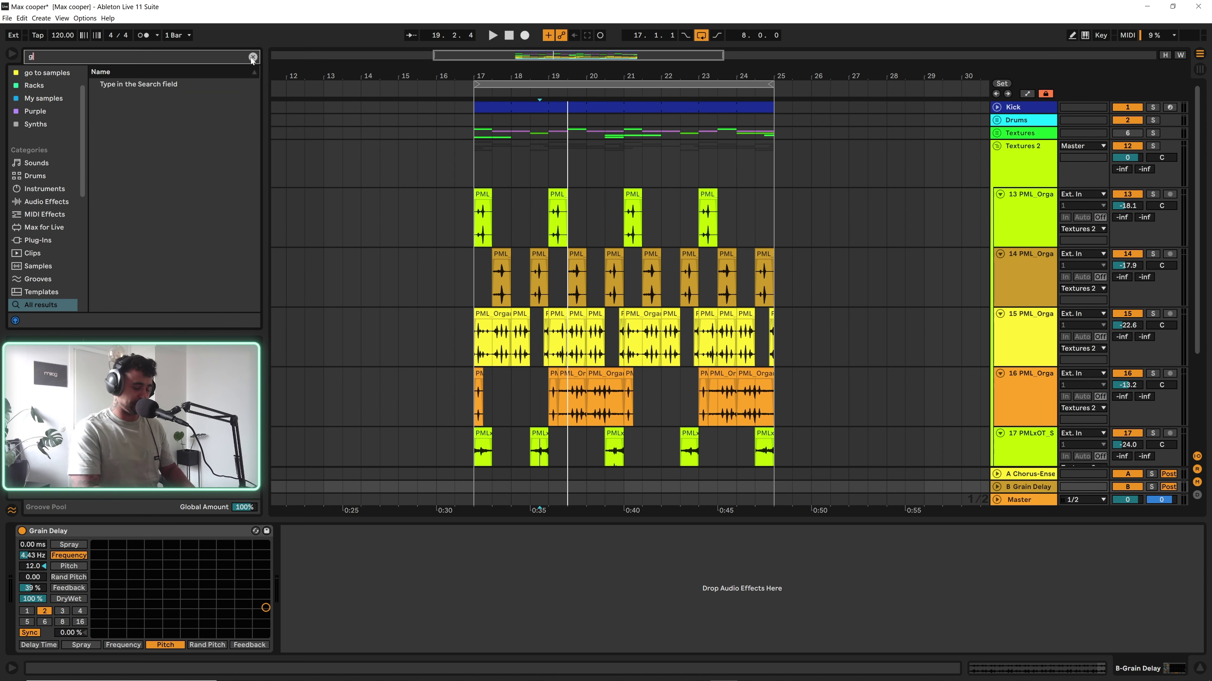
text(grain)
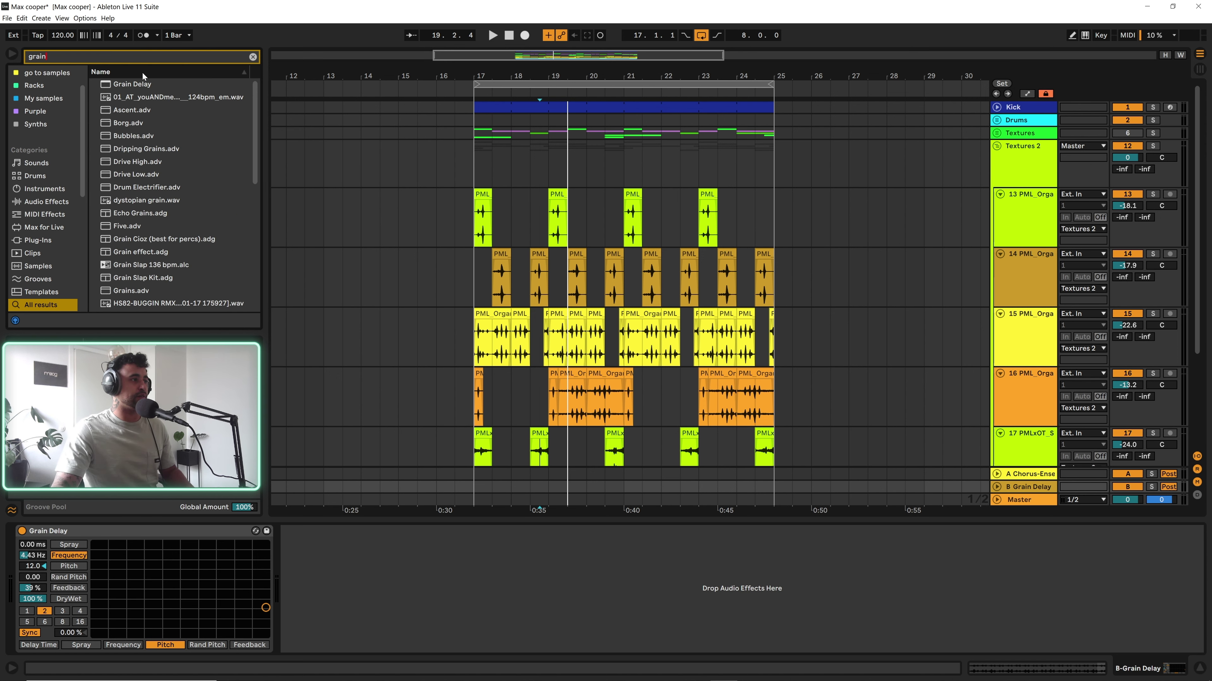
drag(136, 85, 129, 539)
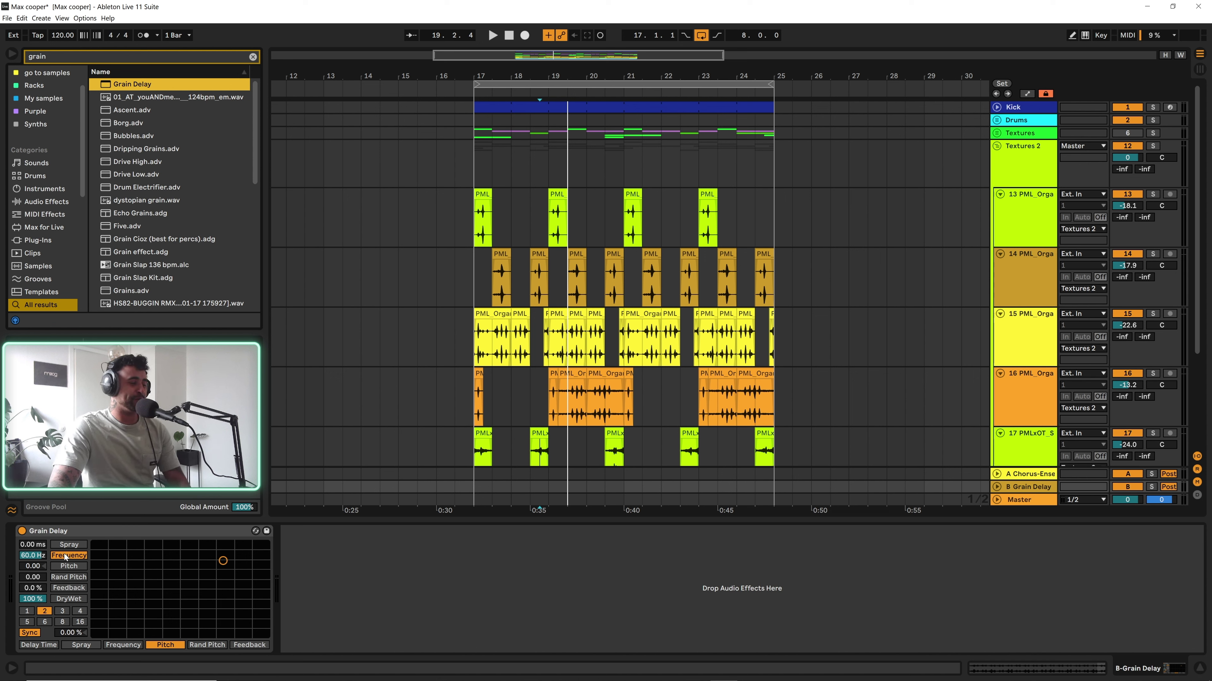
click(37, 557)
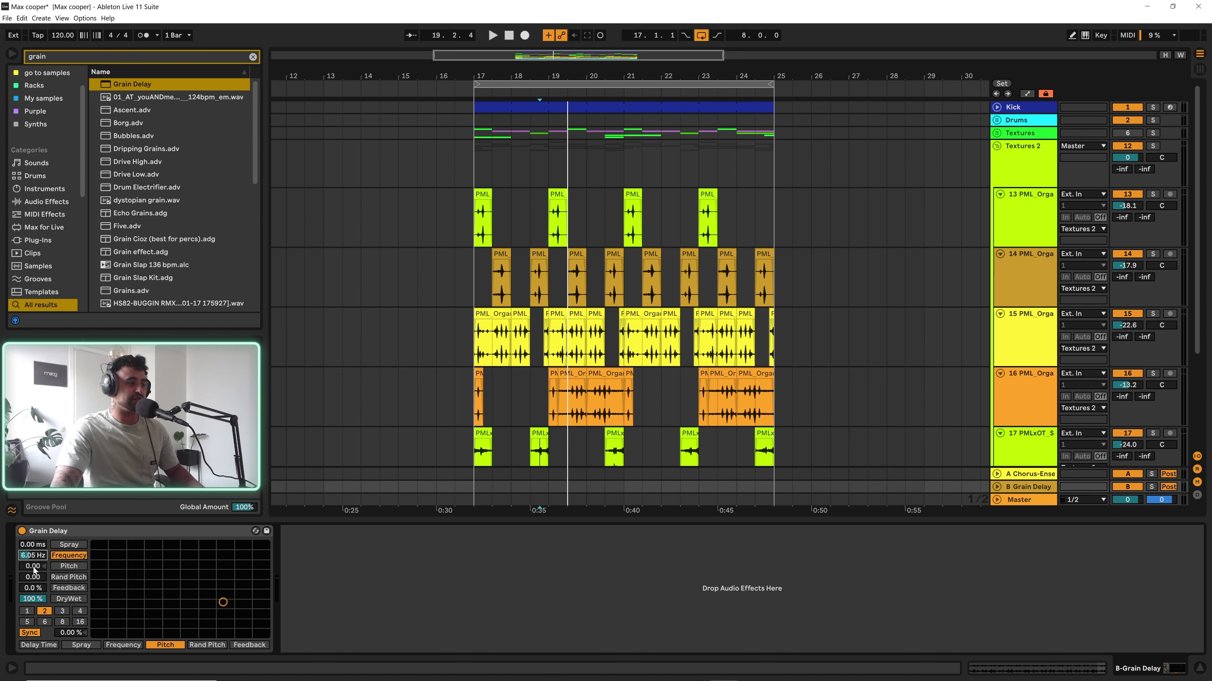
drag(32, 569, 33, 535)
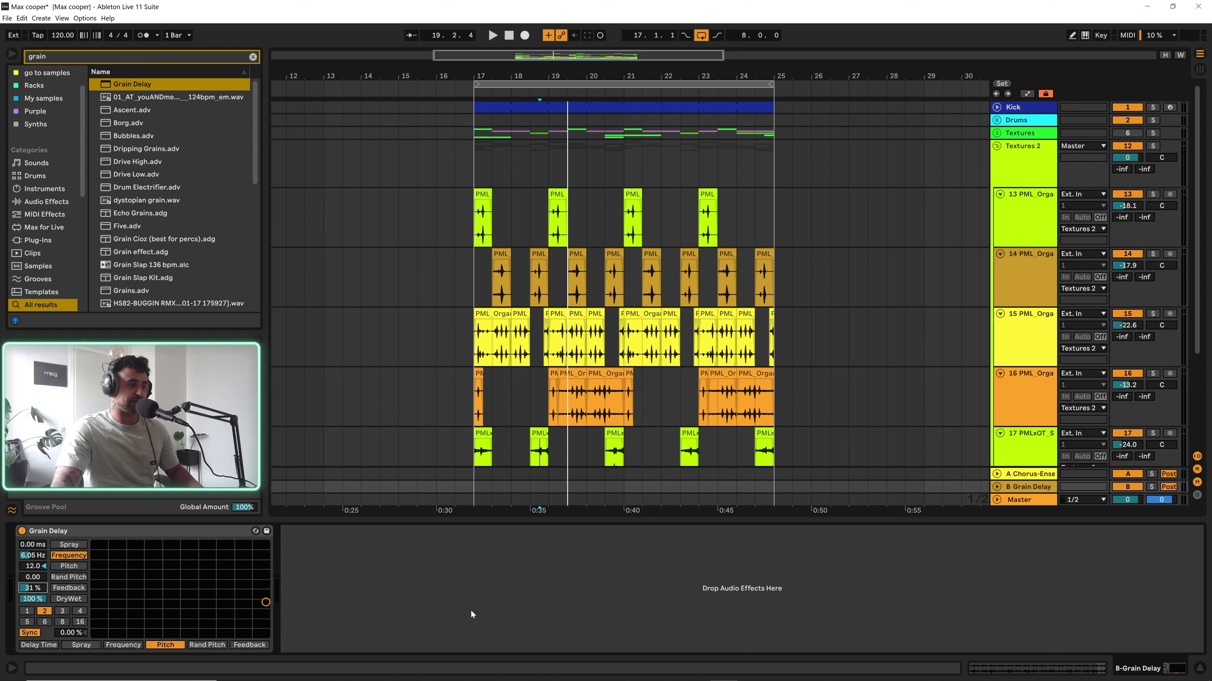
drag(30, 545, 30, 543)
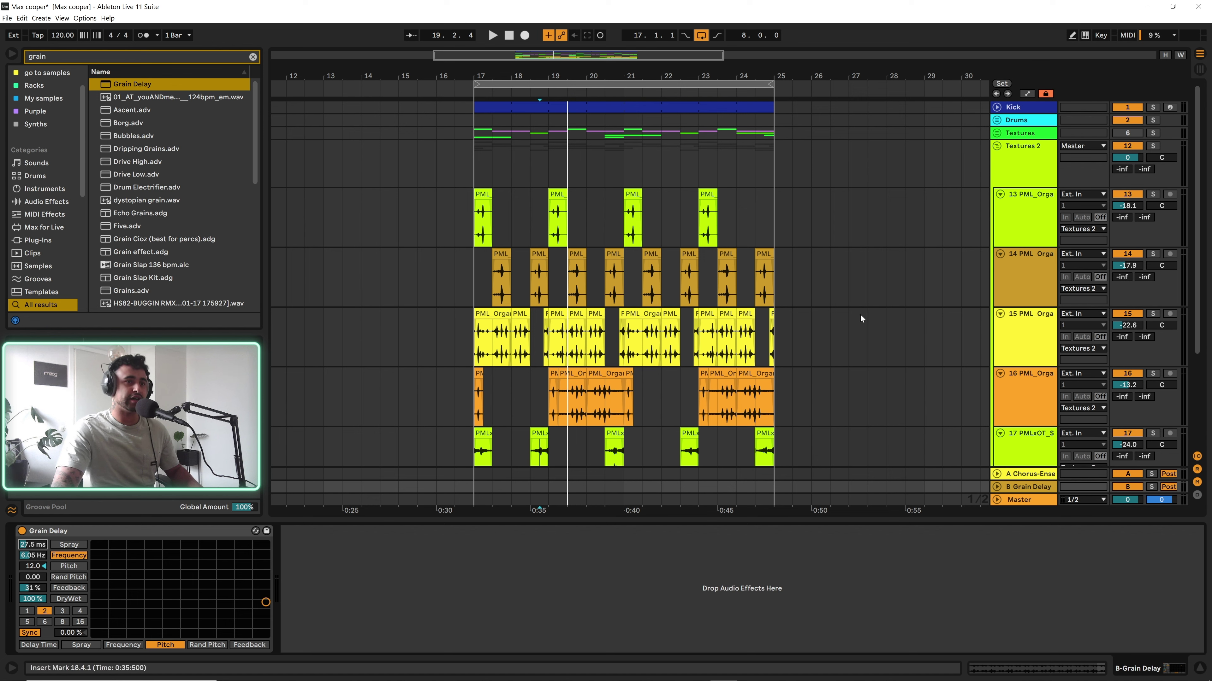
Audition the Textures 2 Grain Delay send at 0 dB from bar 17, then pull it to -56 dB
click(1015, 162)
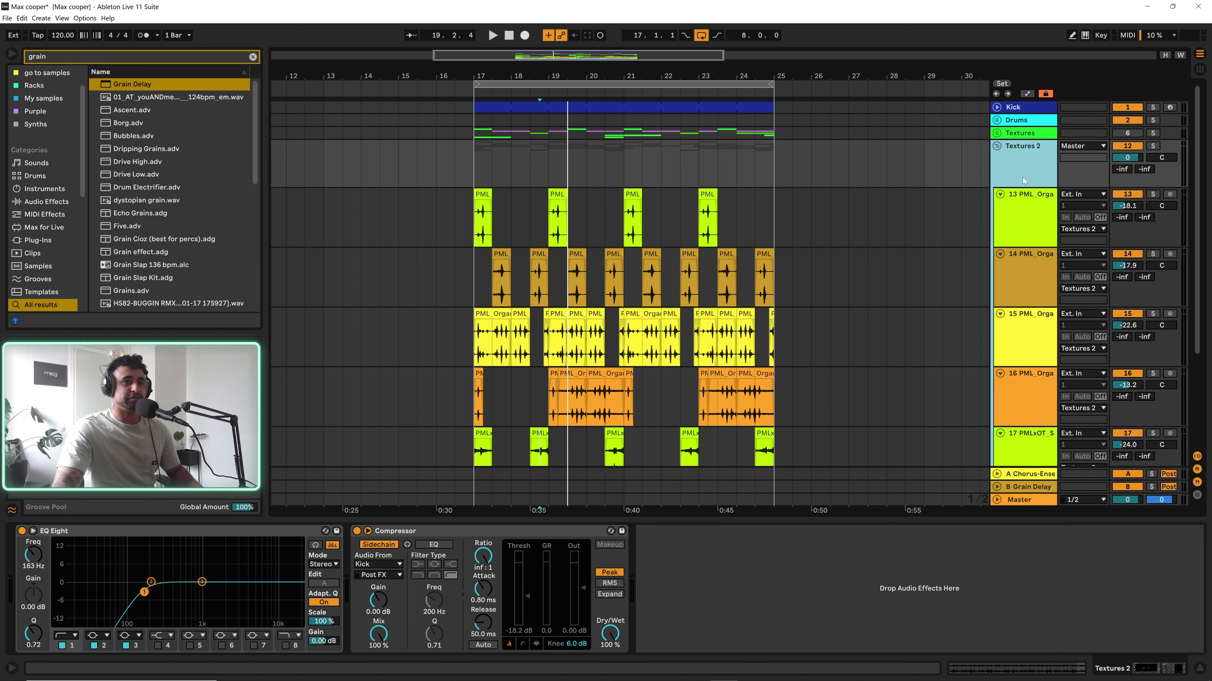
click(1149, 169)
text(0)
key(Return)
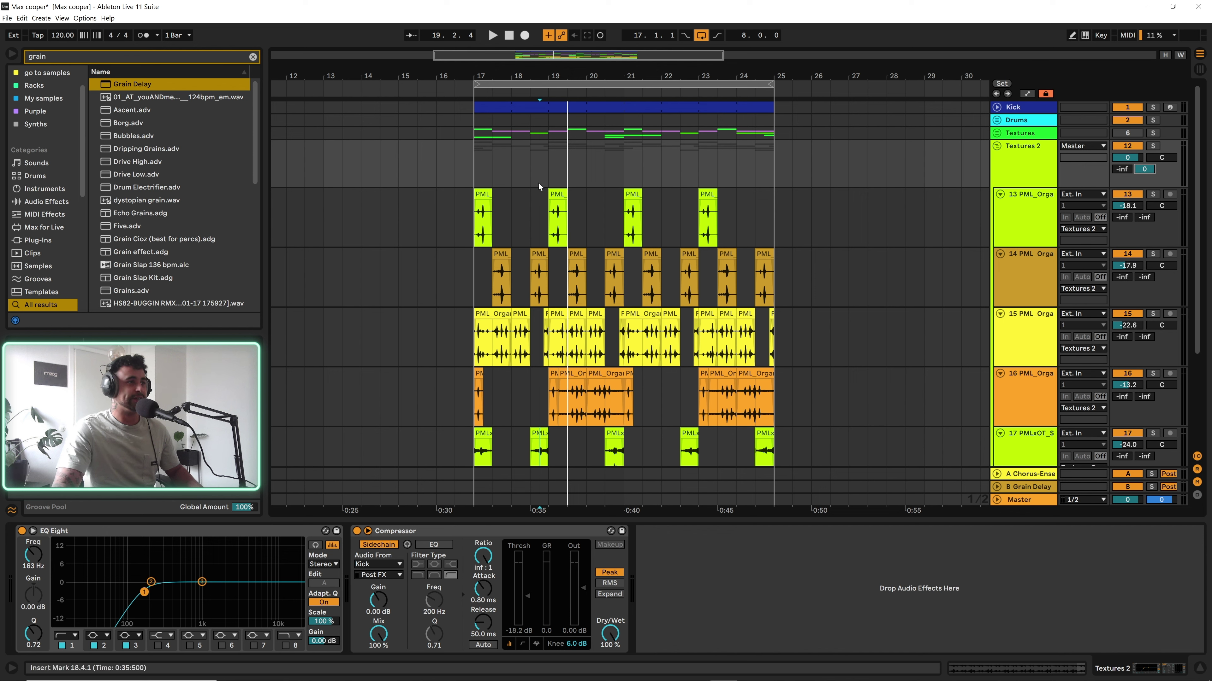
click(470, 171)
key(space)
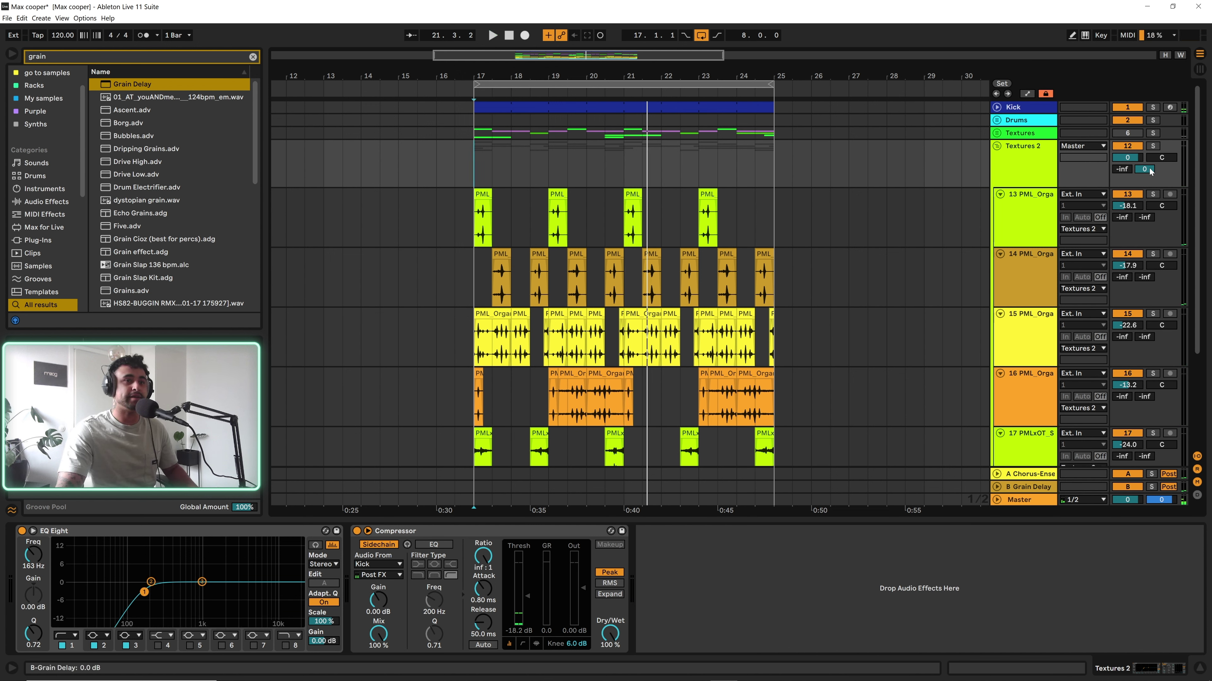
drag(1146, 169, 1143, 174)
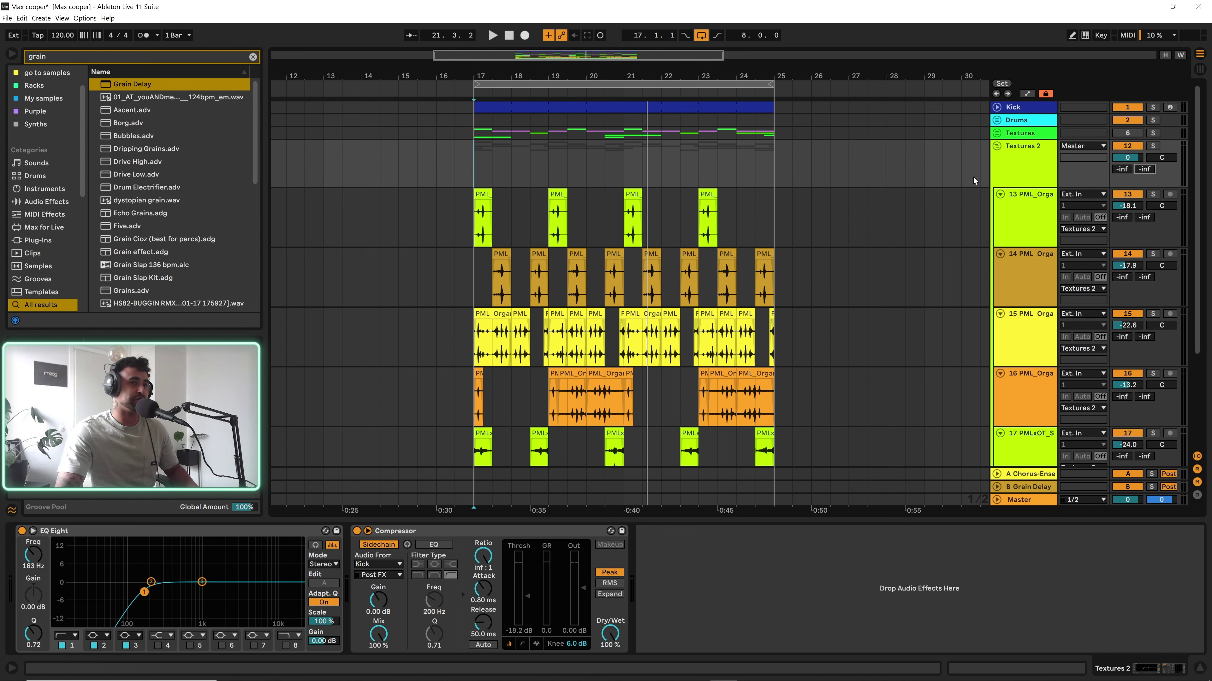
click(475, 172)
Record automation of the Grain Delay send rising from bar 17 with Automation Arm
click(524, 35)
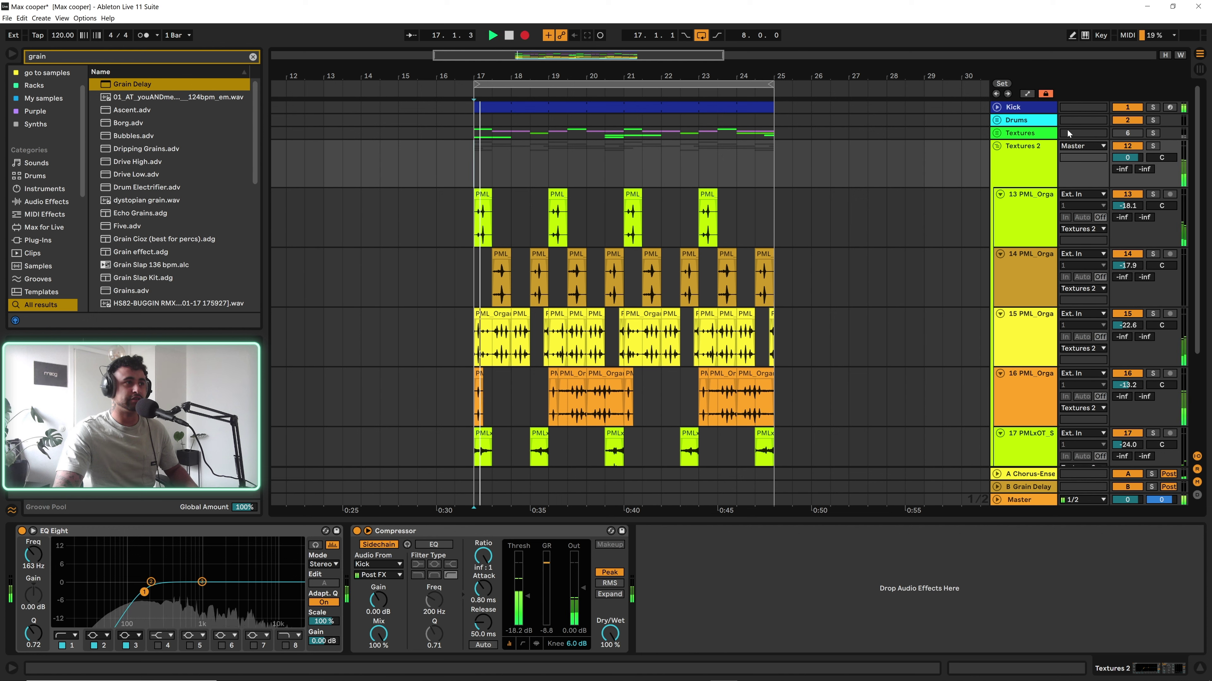
drag(1144, 168, 1144, 146)
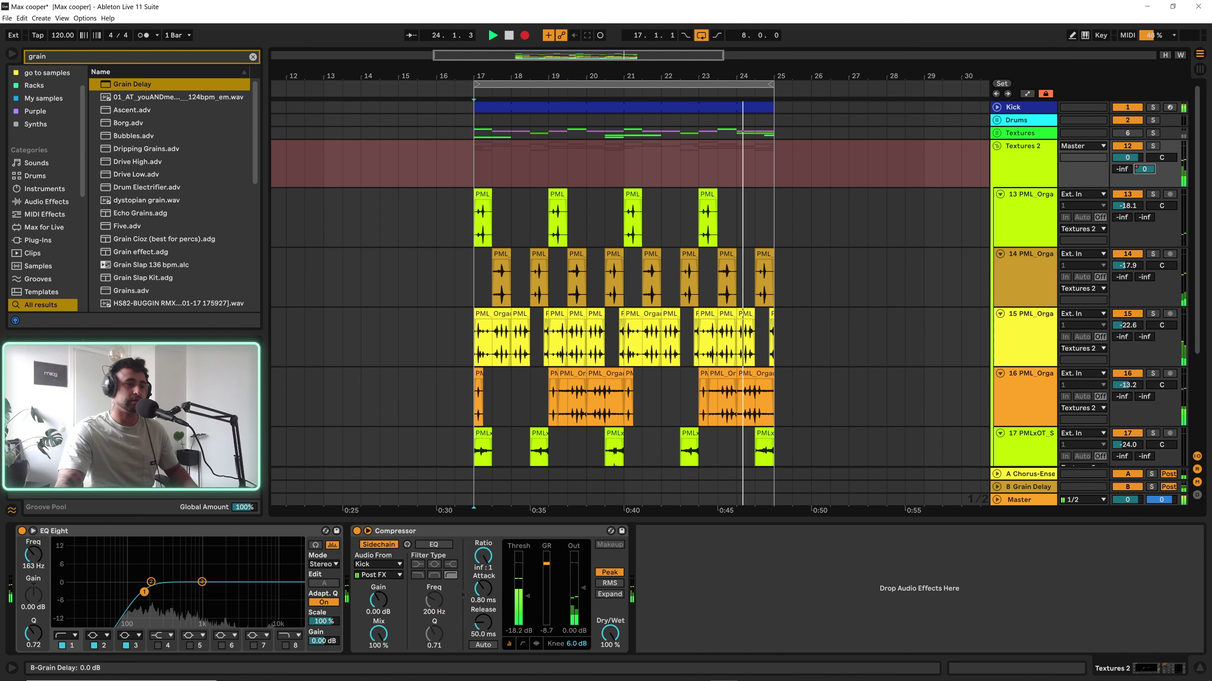
key(space)
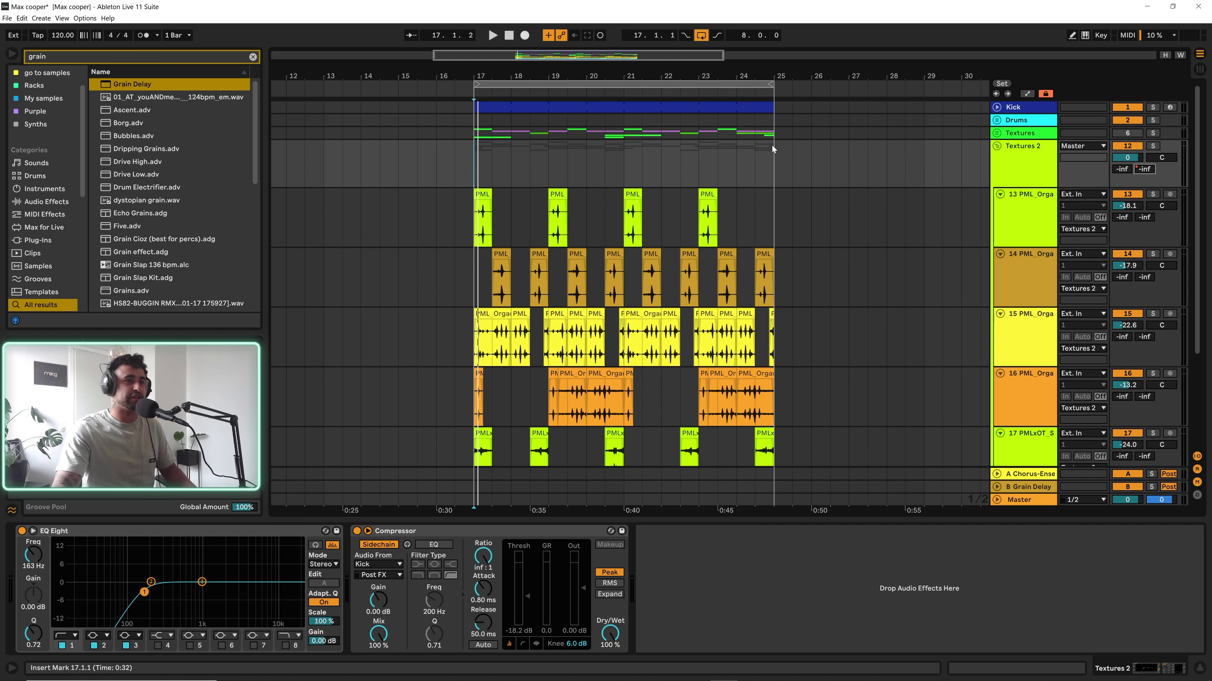
click(996, 146)
key(space)
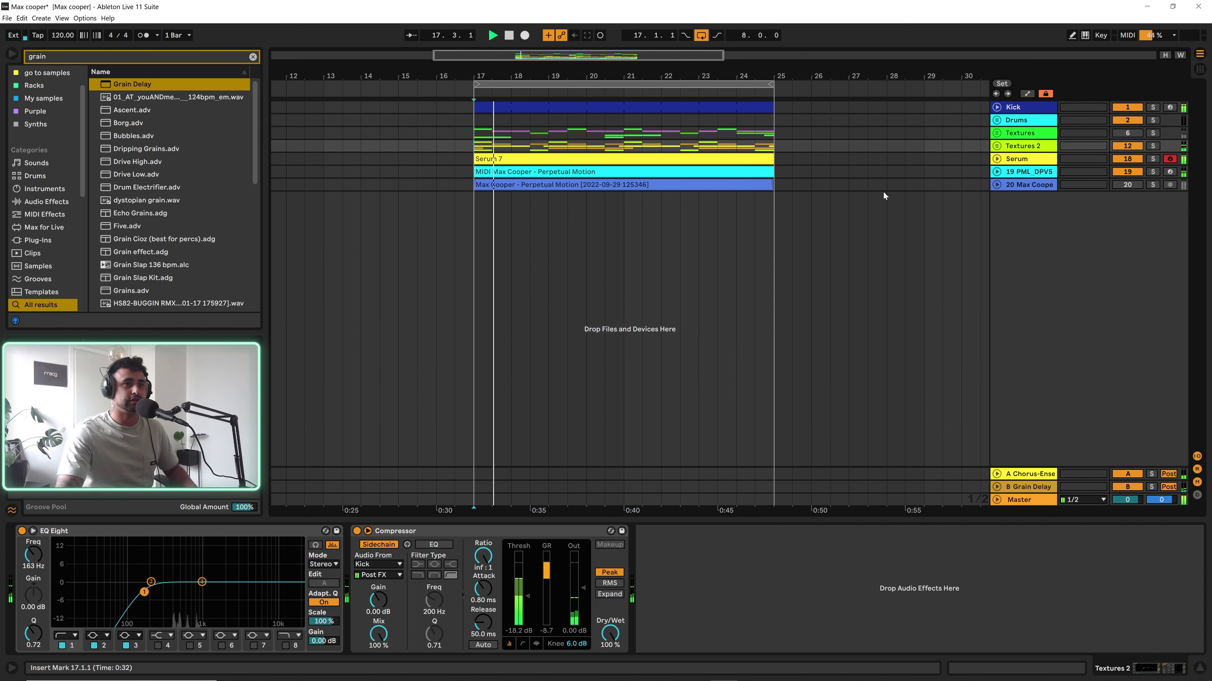
scroll(926, 213, up, 1)
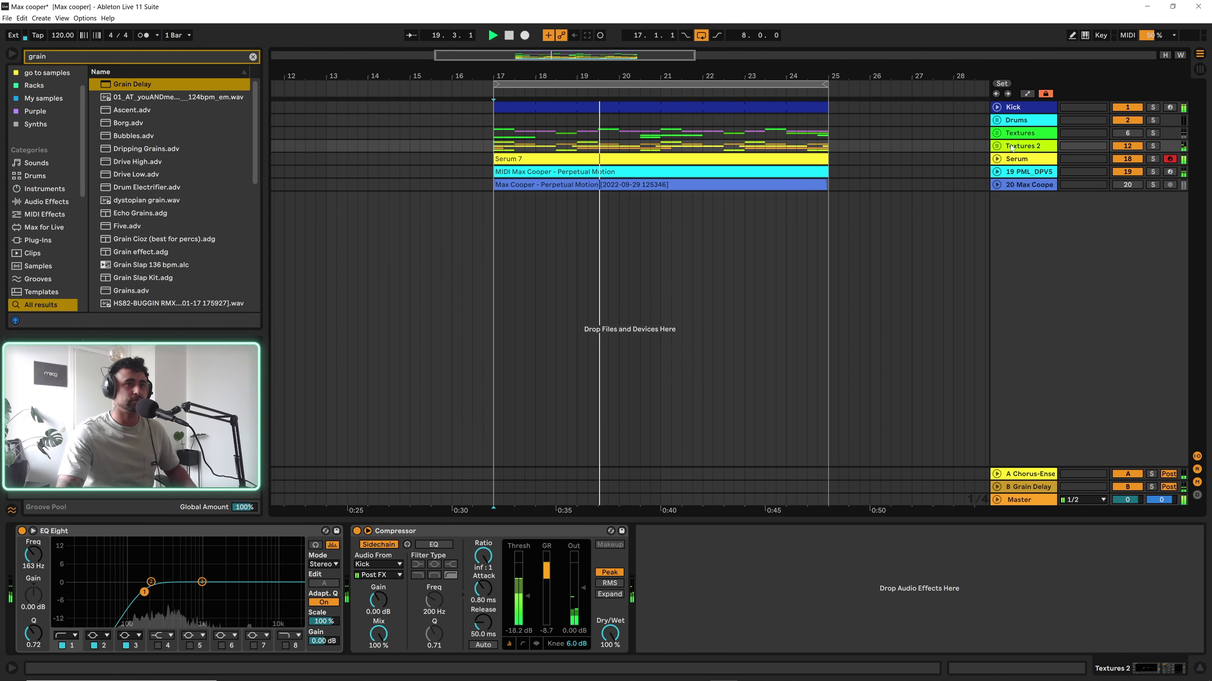
click(996, 146)
scroll(834, 239, down, 4)
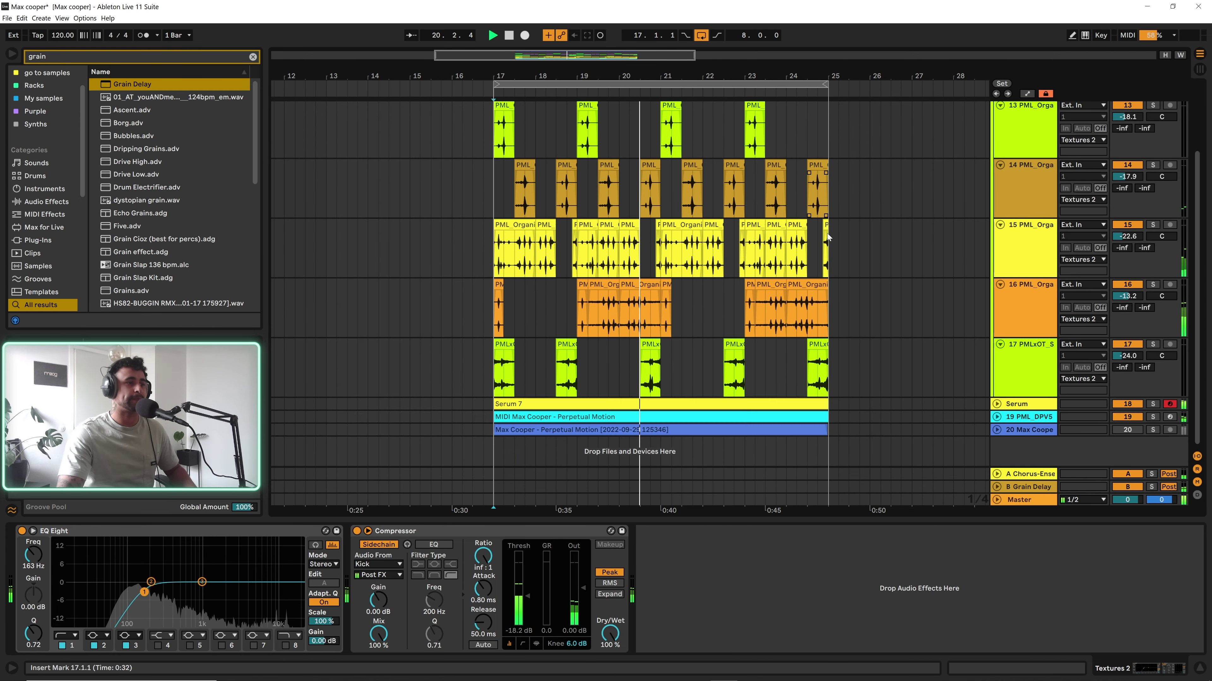
click(1028, 370)
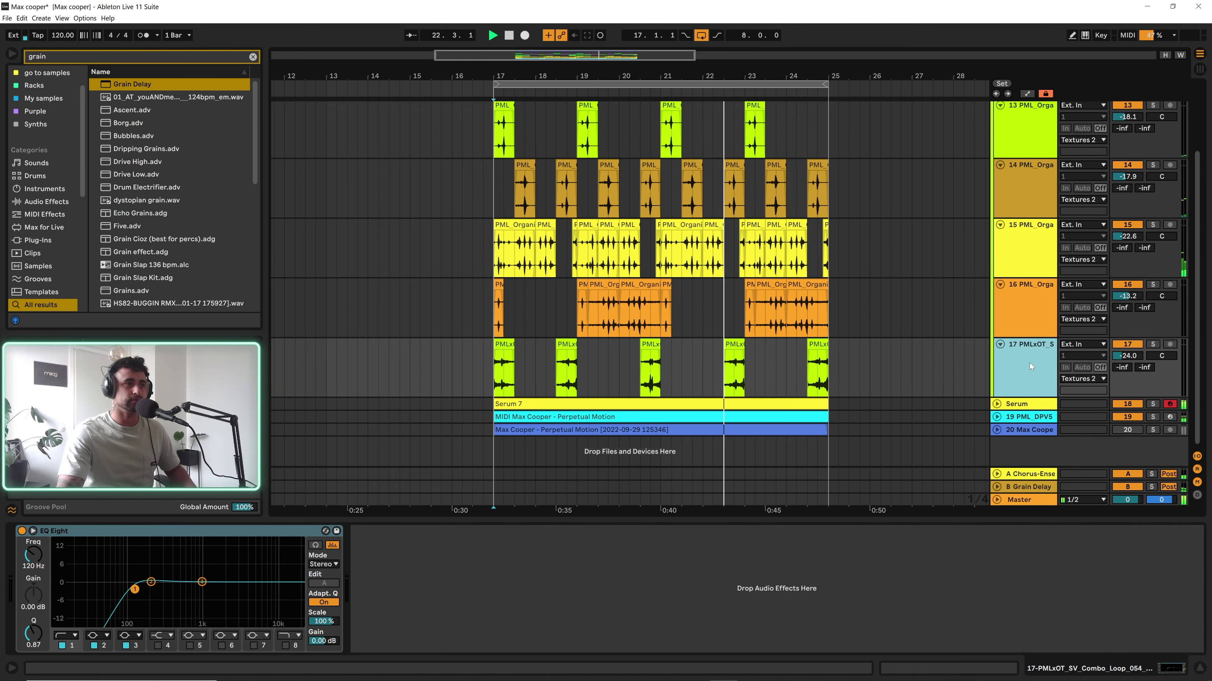
scroll(900, 306, up, 4)
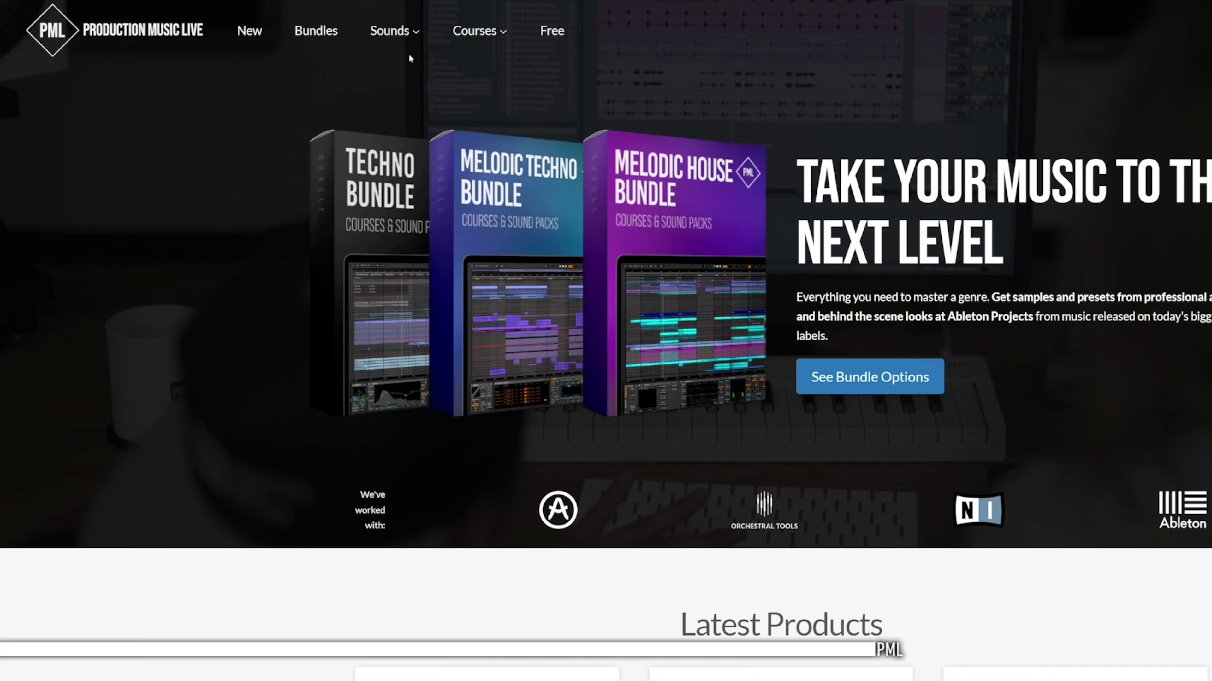
Open 'Foundations - Part 4 - Ableton Session' to reach the 'Quick Talk: Session View vs. Arrangement View' lecture
mouse_move(458, 36)
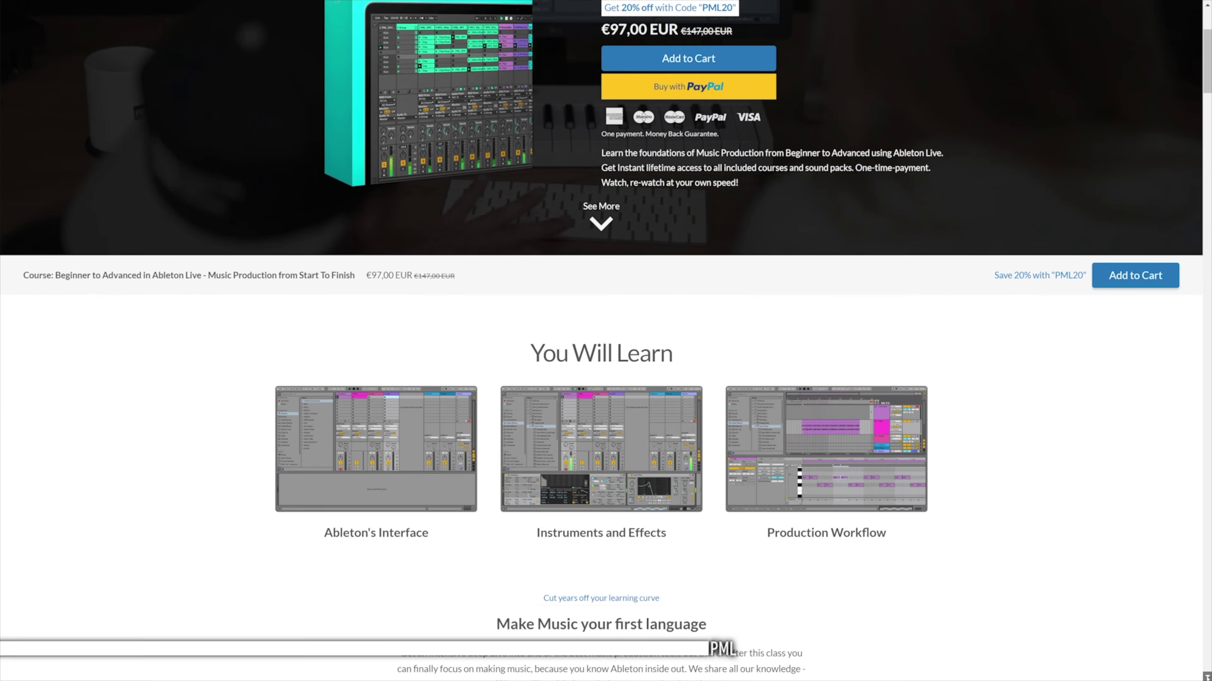
scroll(606, 341, down, 5)
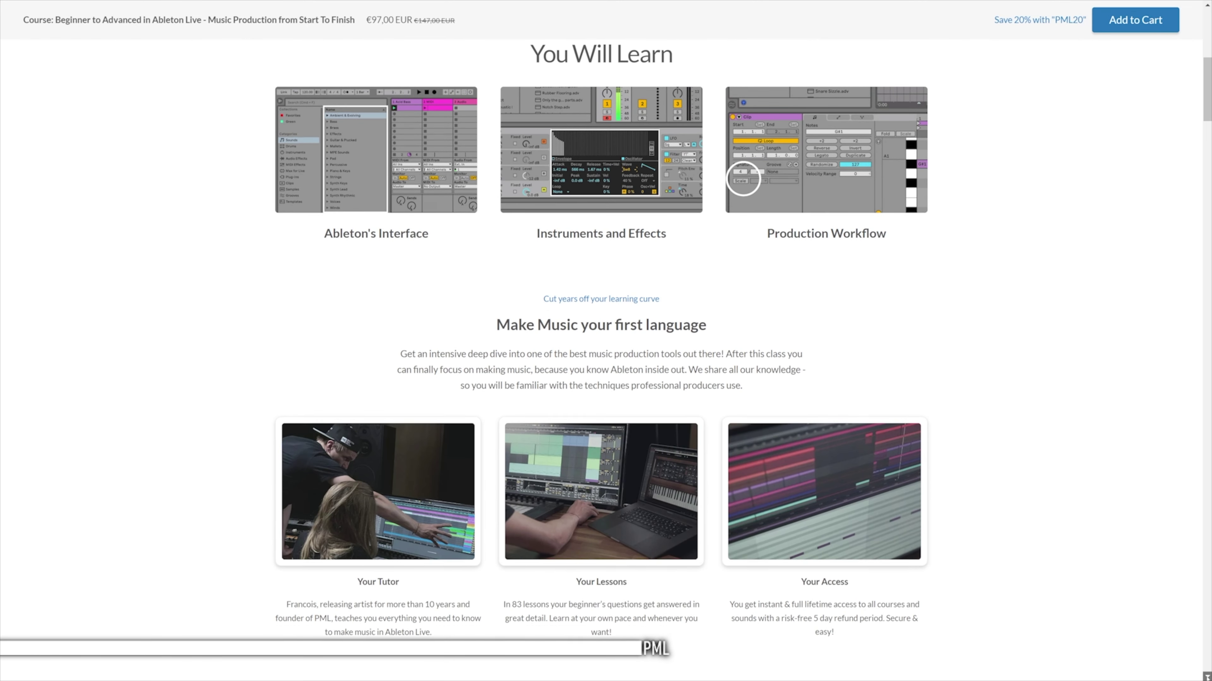
scroll(606, 341, down, 10)
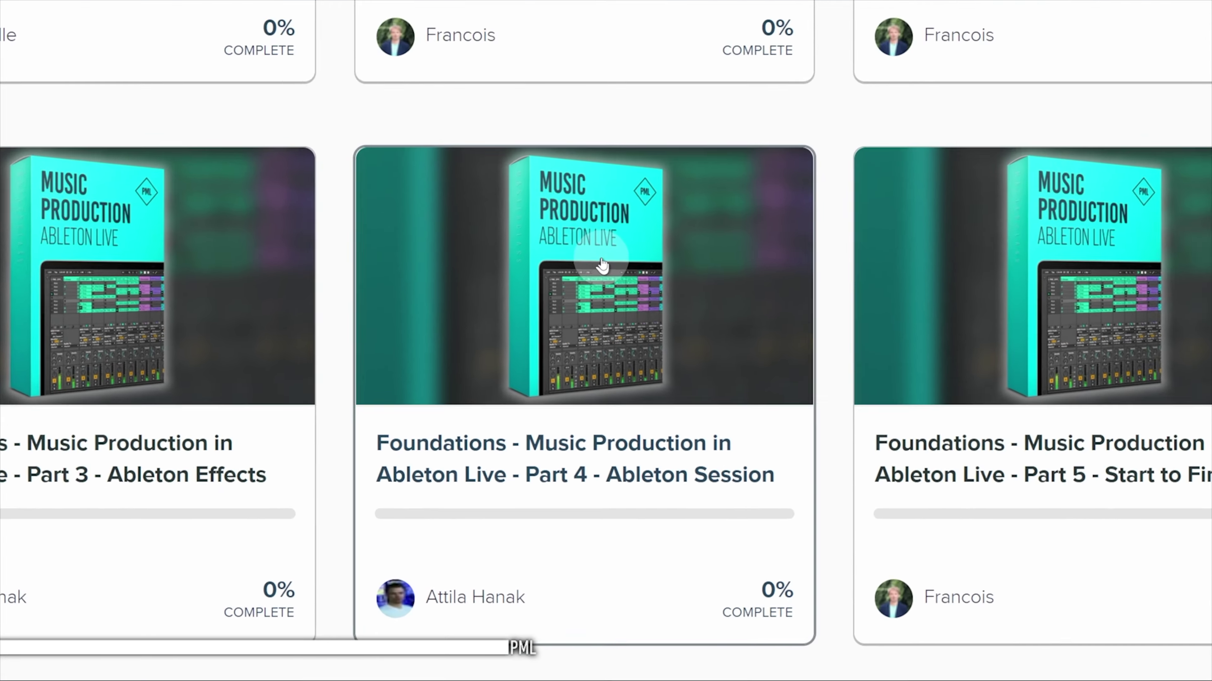
click(600, 242)
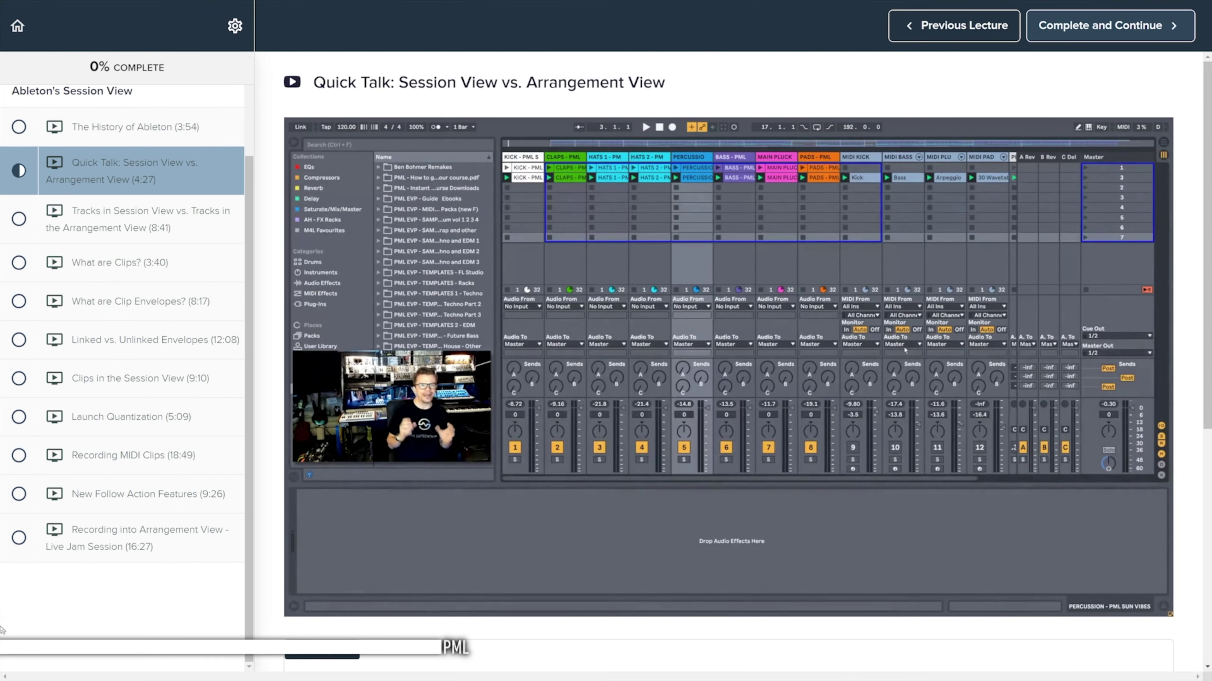